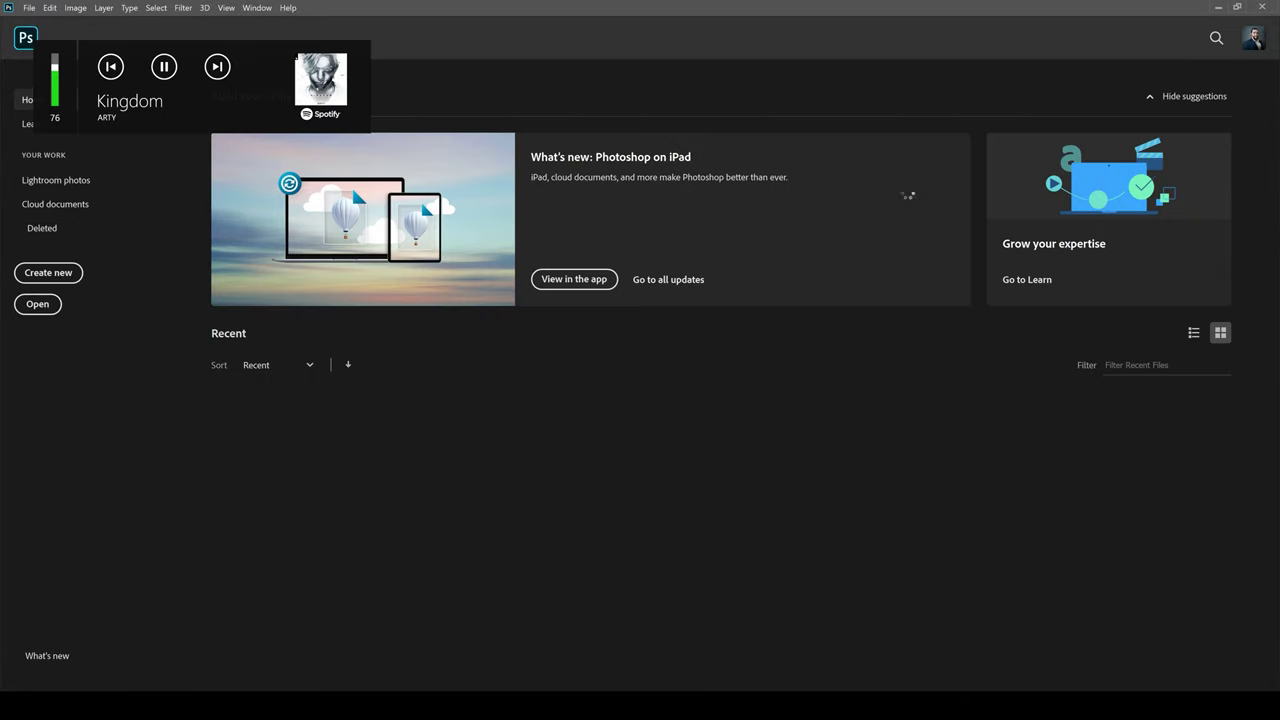
Step: Duplicate the background and paste a Screen-blended jellyfish, enlarged and rotated right of the stem
{"action": "key", "text": "Return"}
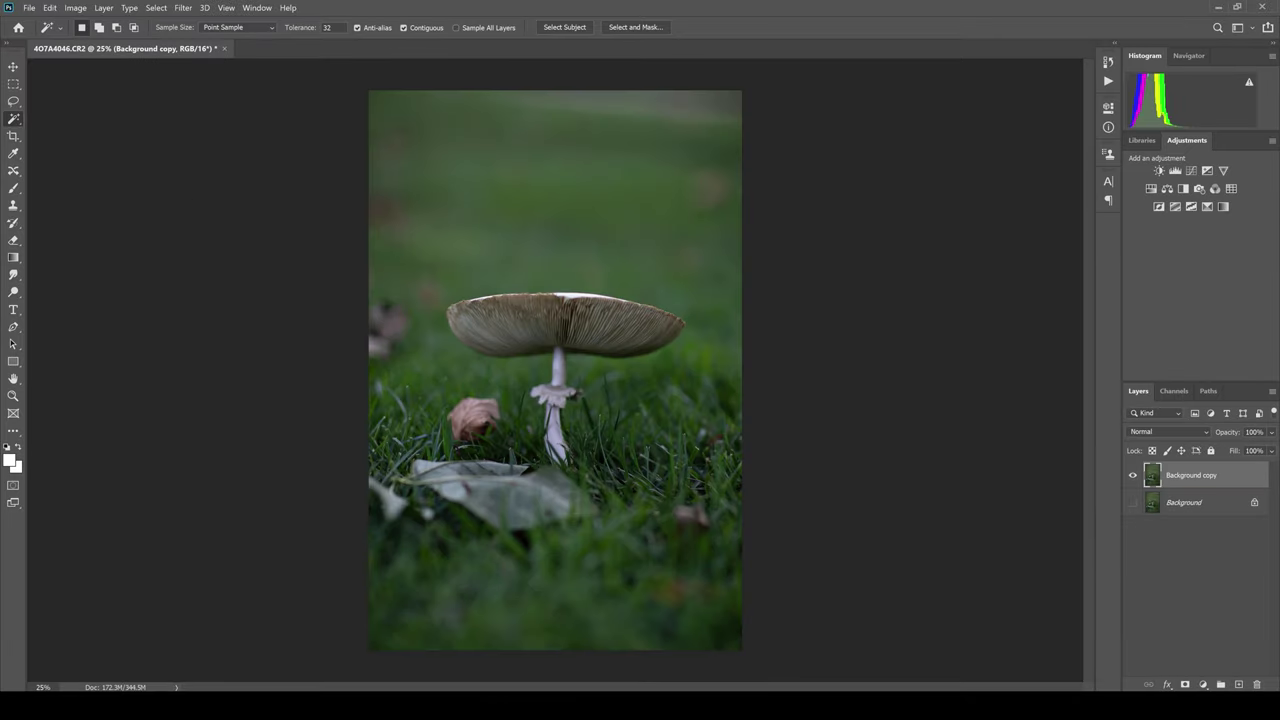
{"action": "key", "text": "alt+e"}
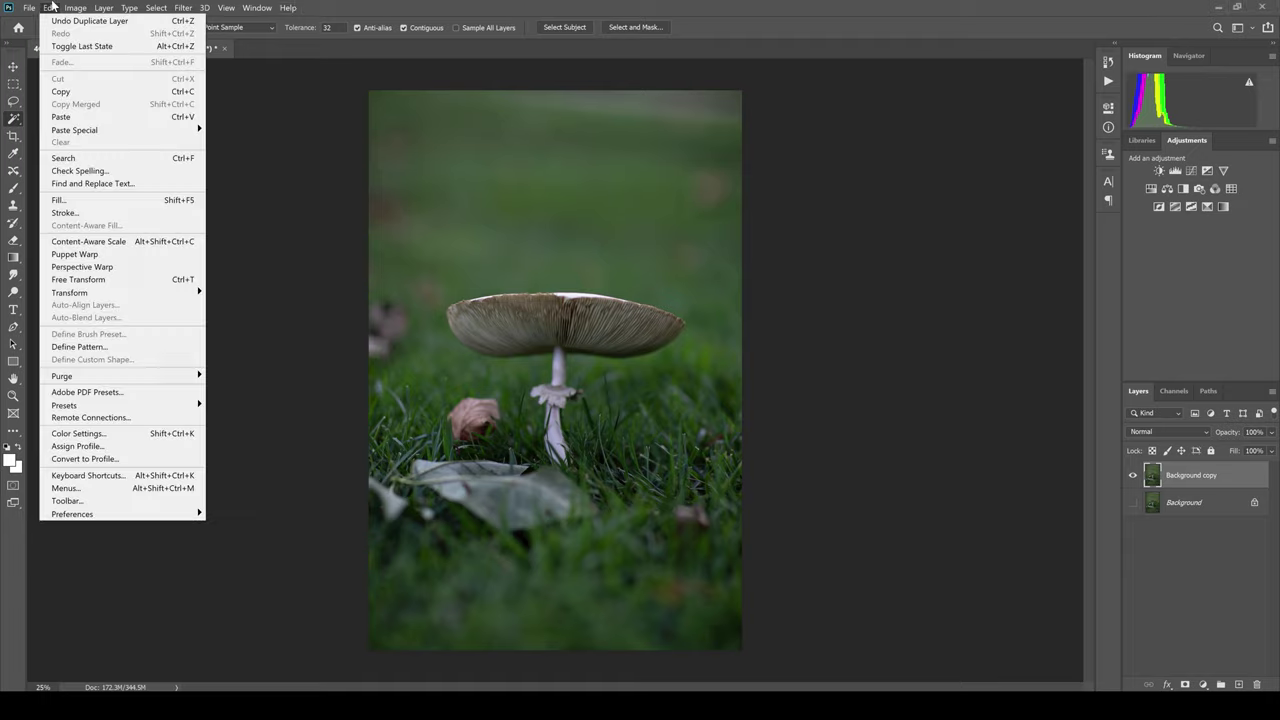
{"action": "key", "text": "p"}
{"action": "key", "text": "ctrl+t"}
{"action": "left_click_drag", "start_coordinate": [597, 433], "coordinate": [671, 474]}
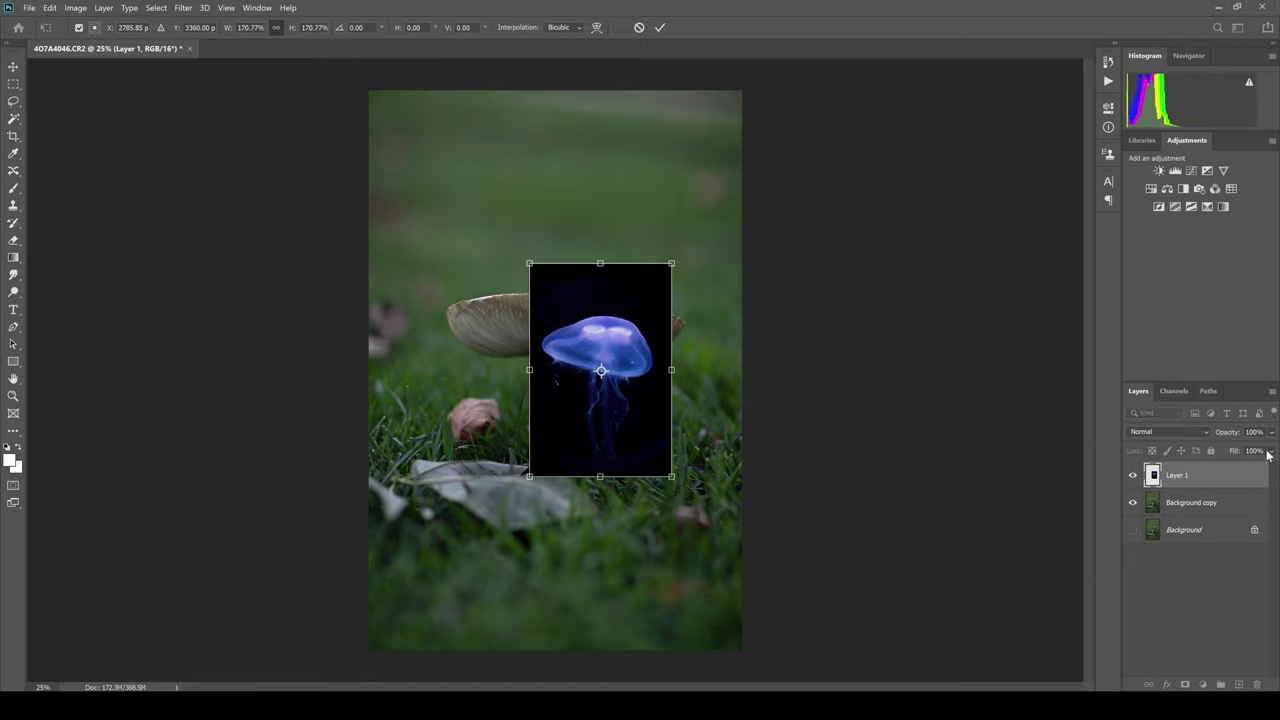
{"action": "left_click", "coordinate": [1168, 431]}
{"action": "left_click", "coordinate": [1160, 520]}
{"action": "mouse_move", "coordinate": [674, 263]}
{"action": "left_mouse_down"}
{"action": "mouse_move", "coordinate": [732, 226]}
{"action": "mouse_move", "coordinate": [737, 286]}
{"action": "left_mouse_up"}
{"action": "mouse_move", "coordinate": [652, 306]}
{"action": "left_mouse_down"}
{"action": "mouse_move", "coordinate": [671, 325]}
{"action": "mouse_move", "coordinate": [494, 333]}
{"action": "left_mouse_up"}
{"action": "key", "text": "Return"}
Step: Duplicate the jellyfish, flip the copy horizontally and shrink it left of the mushroom
{"action": "right_click", "coordinate": [1200, 475]}
{"action": "left_click", "coordinate": [1100, 208]}
{"action": "key", "text": "Return"}
{"action": "key", "text": "ctrl+t"}
{"action": "right_click", "coordinate": [498, 338]}
{"action": "left_click", "coordinate": [540, 556]}
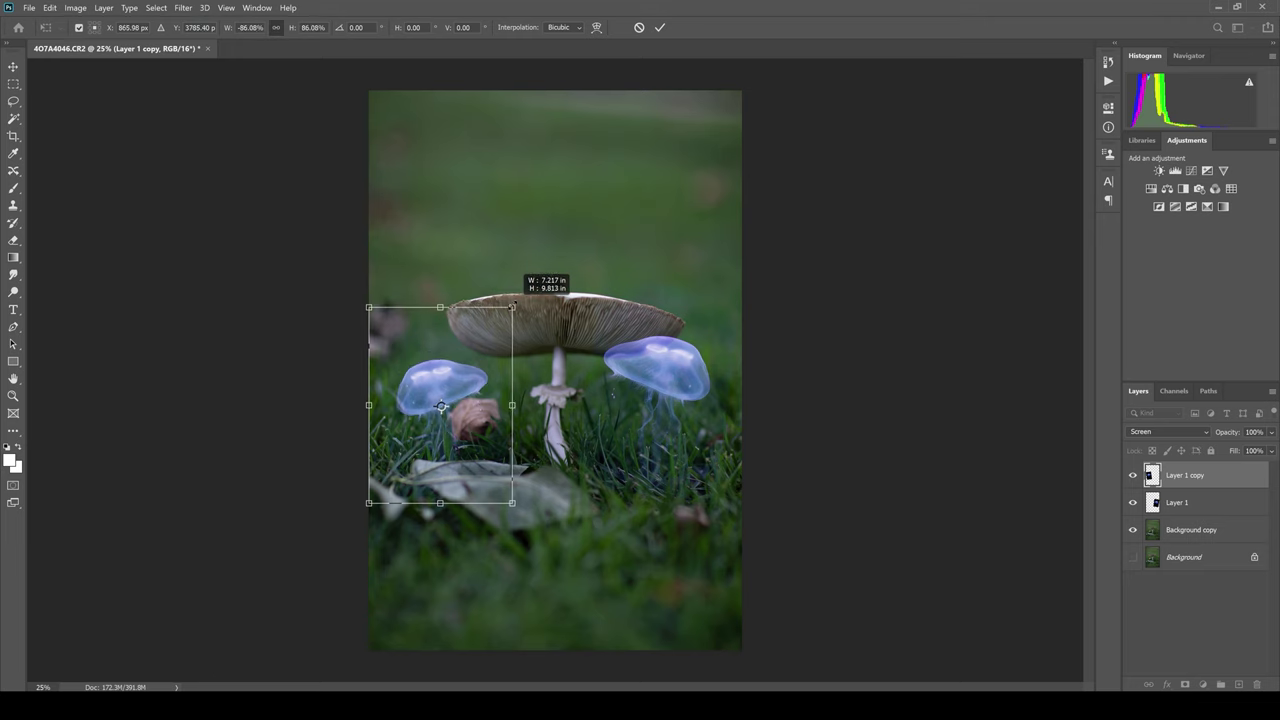
{"action": "left_click_drag", "start_coordinate": [527, 270], "coordinate": [548, 308]}
Step: Commit the jellyfish copy, hide both jellyfish layers and select the background copy
{"action": "key", "text": "p"}
{"action": "left_click", "coordinate": [1133, 530], "text": "alt"}
{"action": "left_click", "coordinate": [1190, 530]}
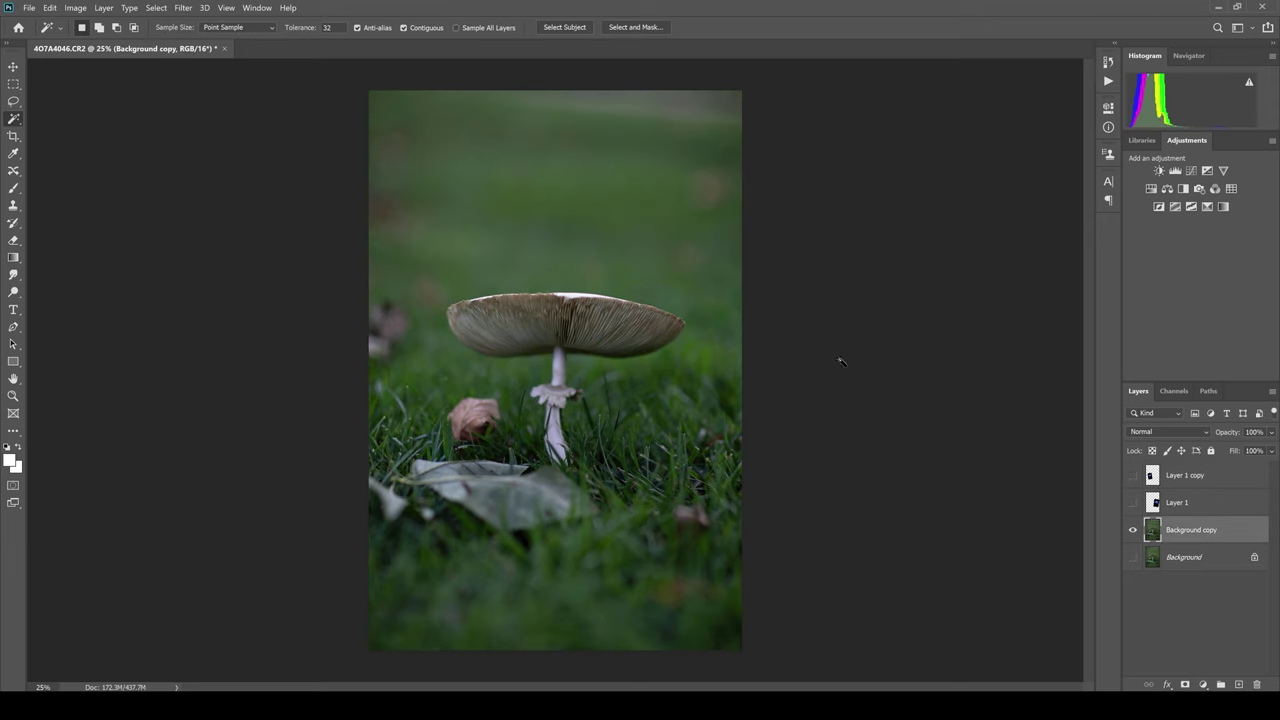
Step: Trace a closed Pen path around the mushroom stem and its ring
{"action": "key", "text": "ctrl+plus"}
{"action": "key", "text": "ctrl+plus"}
{"action": "key", "text": "ctrl+plus"}
{"action": "left_click", "coordinate": [553, 272]}
{"action": "left_click", "coordinate": [547, 320]}
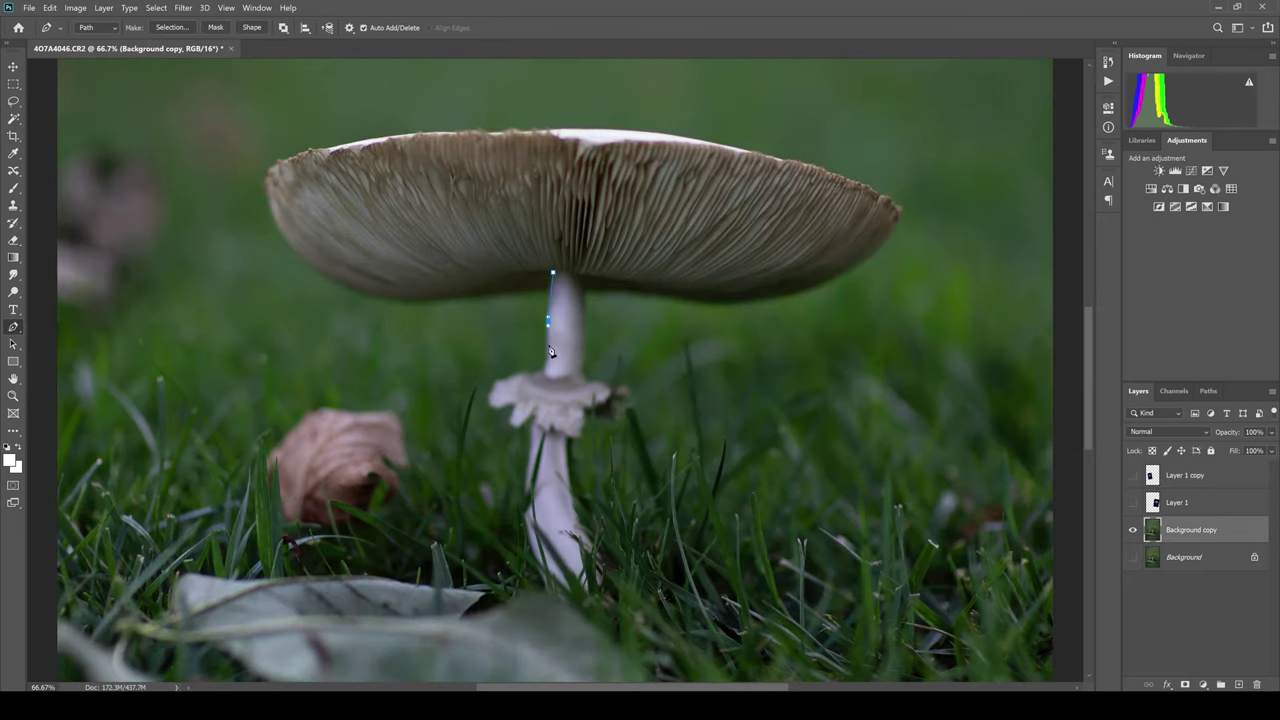
{"action": "left_click", "coordinate": [546, 370]}
{"action": "left_click", "coordinate": [518, 373]}
{"action": "left_click_drag", "start_coordinate": [490, 400], "coordinate": [518, 436]}
{"action": "mouse_move", "coordinate": [526, 492]}
{"action": "left_mouse_down"}
{"action": "mouse_move", "coordinate": [550, 600]}
{"action": "mouse_move", "coordinate": [606, 585]}
{"action": "mouse_move", "coordinate": [587, 530]}
{"action": "left_mouse_up"}
{"action": "mouse_move", "coordinate": [566, 441]}
{"action": "left_mouse_down"}
{"action": "mouse_move", "coordinate": [628, 395]}
{"action": "mouse_move", "coordinate": [585, 374]}
{"action": "left_mouse_up"}
{"action": "left_click_drag", "start_coordinate": [586, 318], "coordinate": [553, 272]}
Step: Convert the stem path to a selection and copy it onto new Layer 2
{"action": "right_click", "coordinate": [557, 277]}
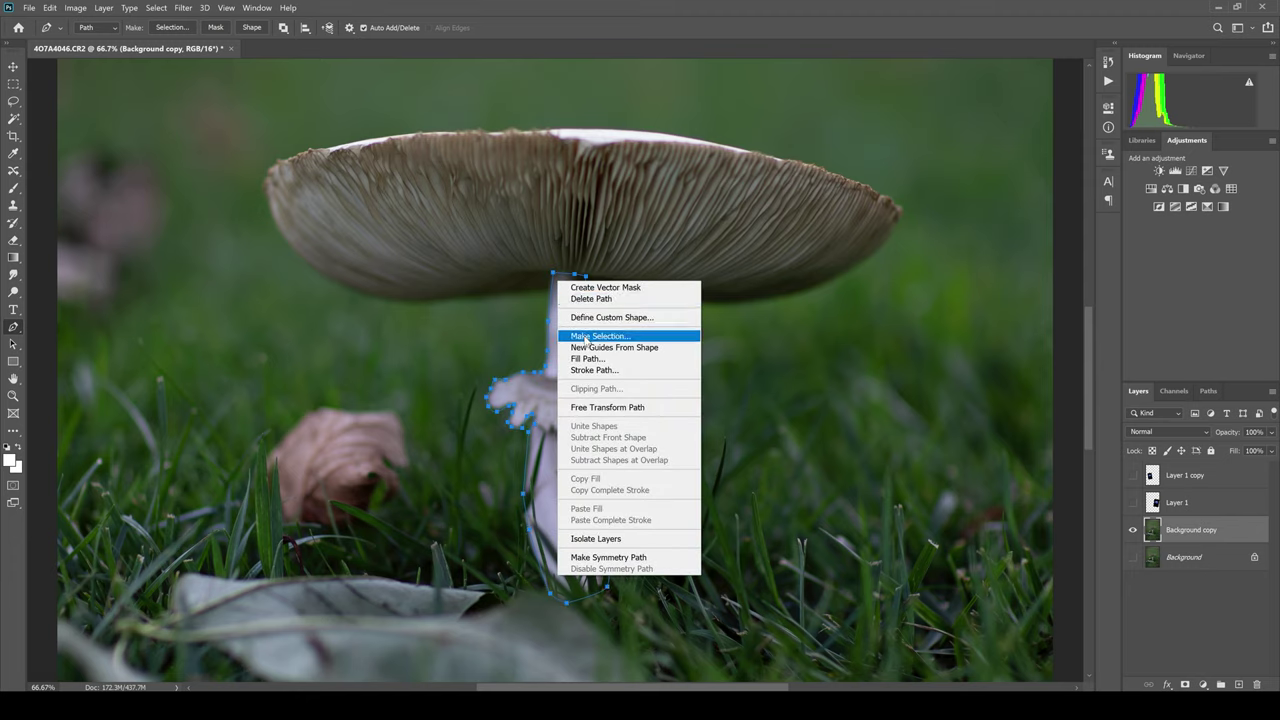
{"action": "left_click", "coordinate": [600, 334]}
{"action": "key", "text": "Return"}
{"action": "key", "text": "ctrl+j"}
{"action": "key", "text": "ctrl+t"}
Step: Show both jellyfish and place the stem copy under the right jellyfish, tilted about 10.91°
{"action": "left_click", "coordinate": [1133, 502]}
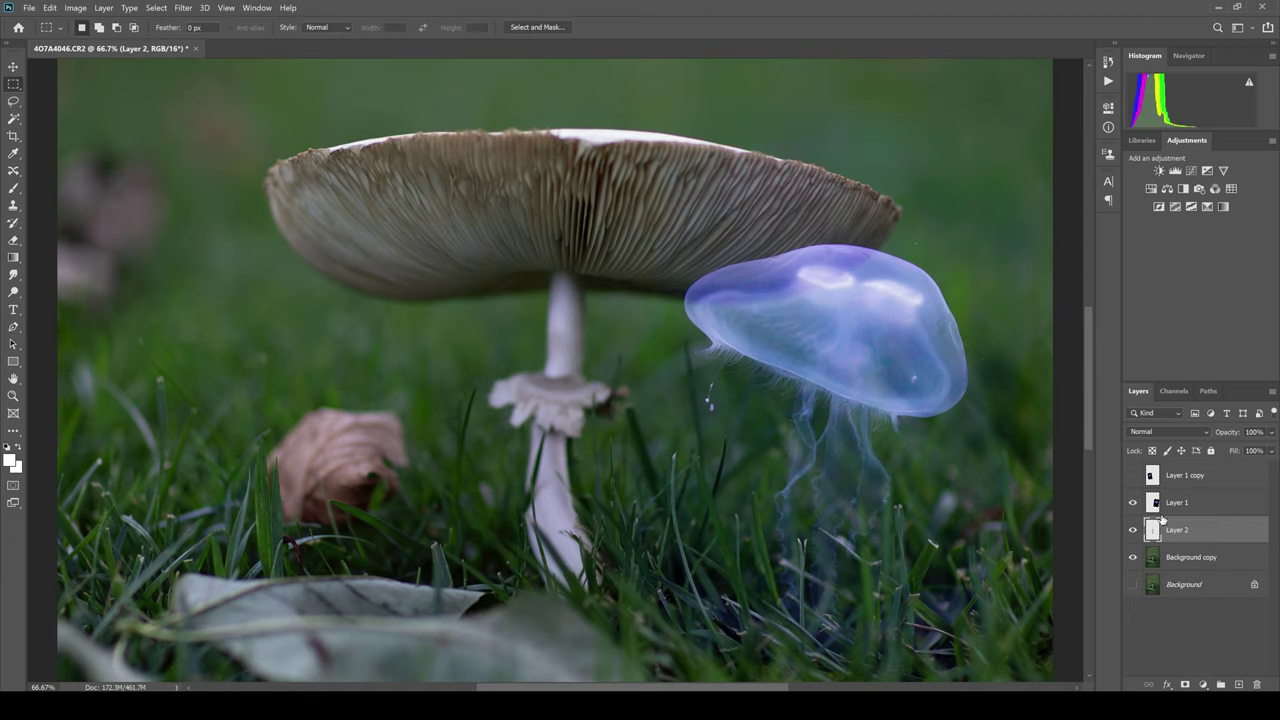
{"action": "left_click", "coordinate": [1133, 475]}
{"action": "key", "text": "ctrl+t"}
{"action": "mouse_move", "coordinate": [592, 343]}
{"action": "left_mouse_down"}
{"action": "mouse_move", "coordinate": [812, 425]}
{"action": "mouse_move", "coordinate": [838, 392]}
{"action": "left_mouse_up"}
{"action": "left_click_drag", "start_coordinate": [870, 322], "coordinate": [894, 366]}
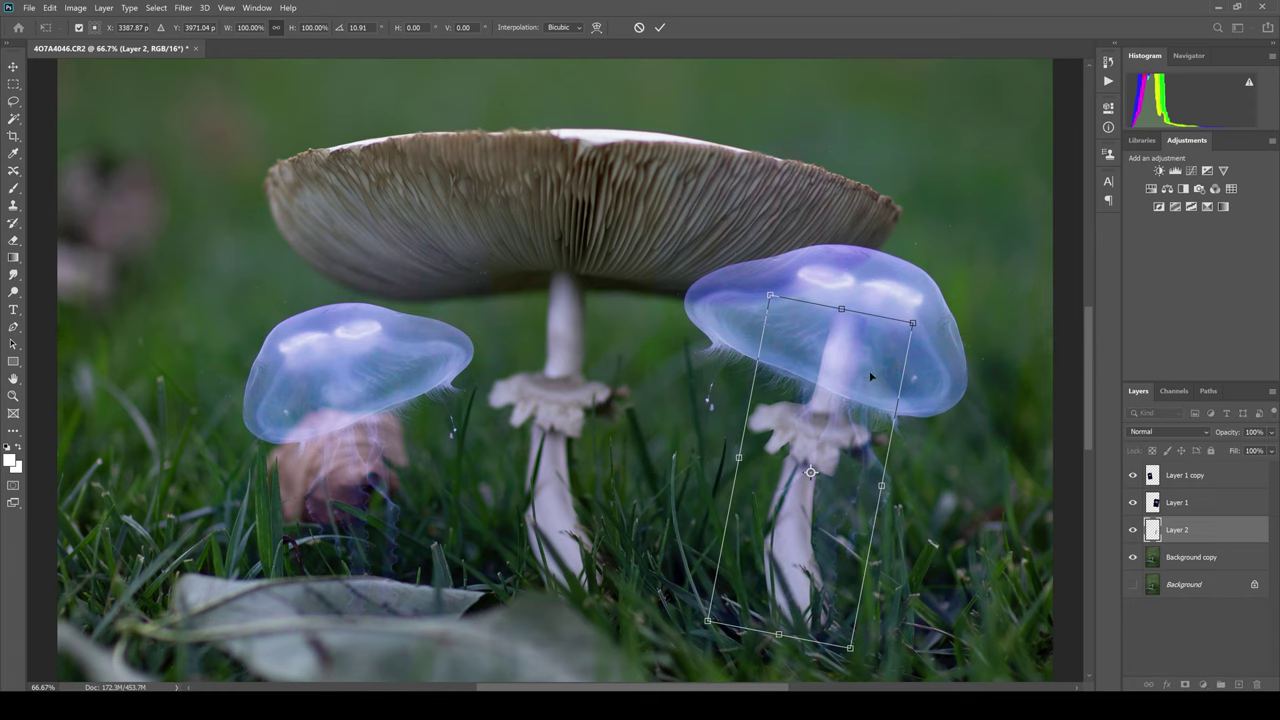
{"action": "key", "text": "Return"}
Step: Add a layer mask to the stem layer and set up a black Brush
{"action": "left_click", "coordinate": [1184, 686]}
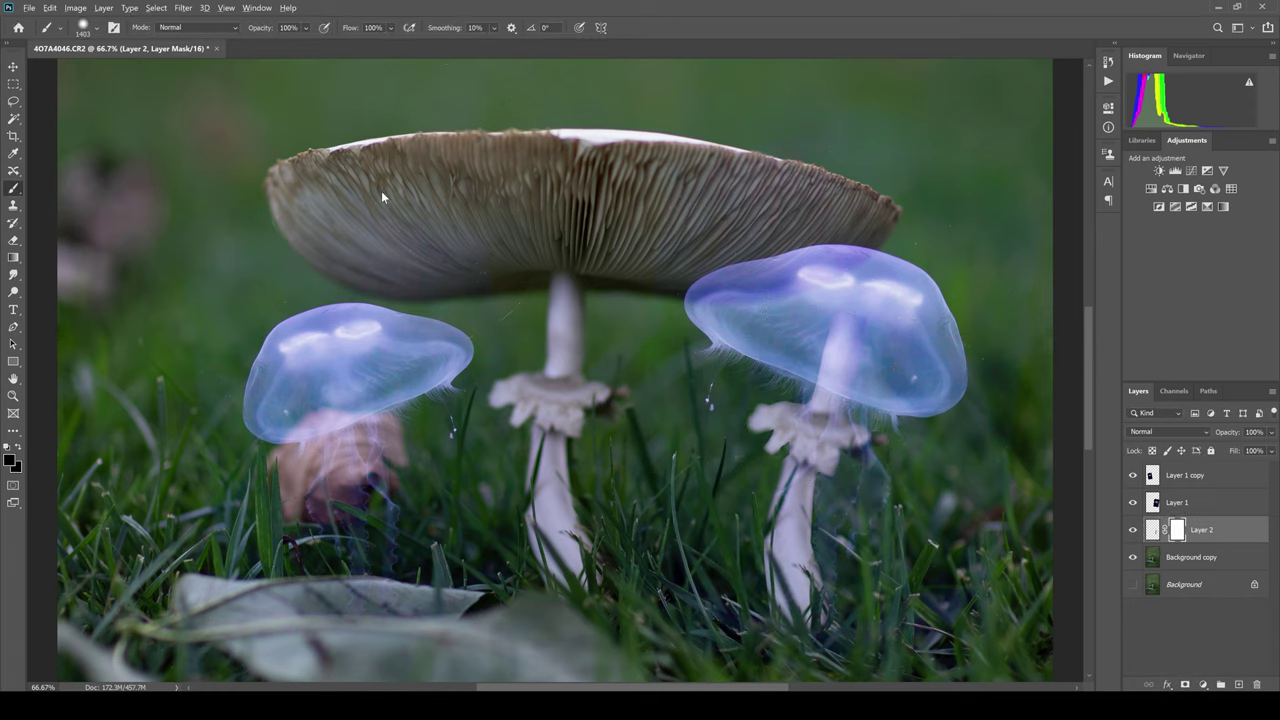
{"action": "key", "text": "b"}
{"action": "key", "text": "x"}
{"action": "left_click", "coordinate": [1160, 527]}
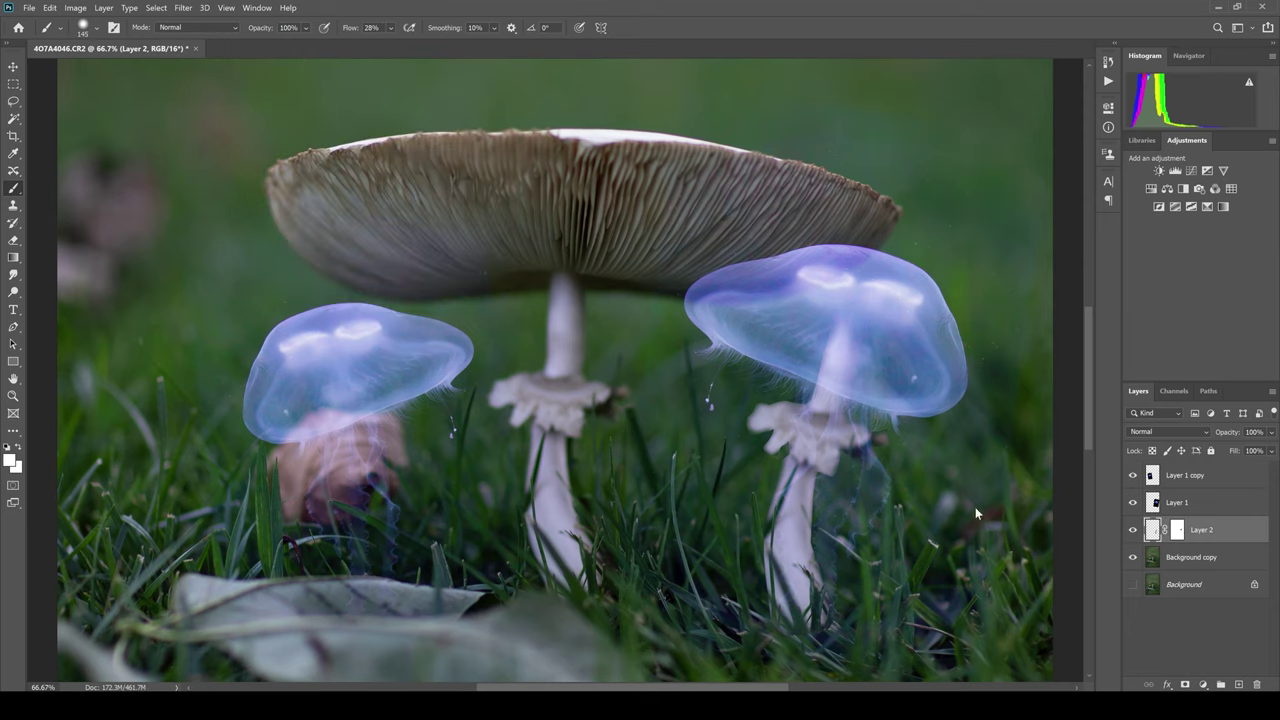
{"action": "scroll", "coordinate": [1062, 305], "scroll_direction": "down", "scroll_amount": 1}
{"action": "scroll", "coordinate": [1062, 312], "scroll_direction": "up", "scroll_amount": 2}
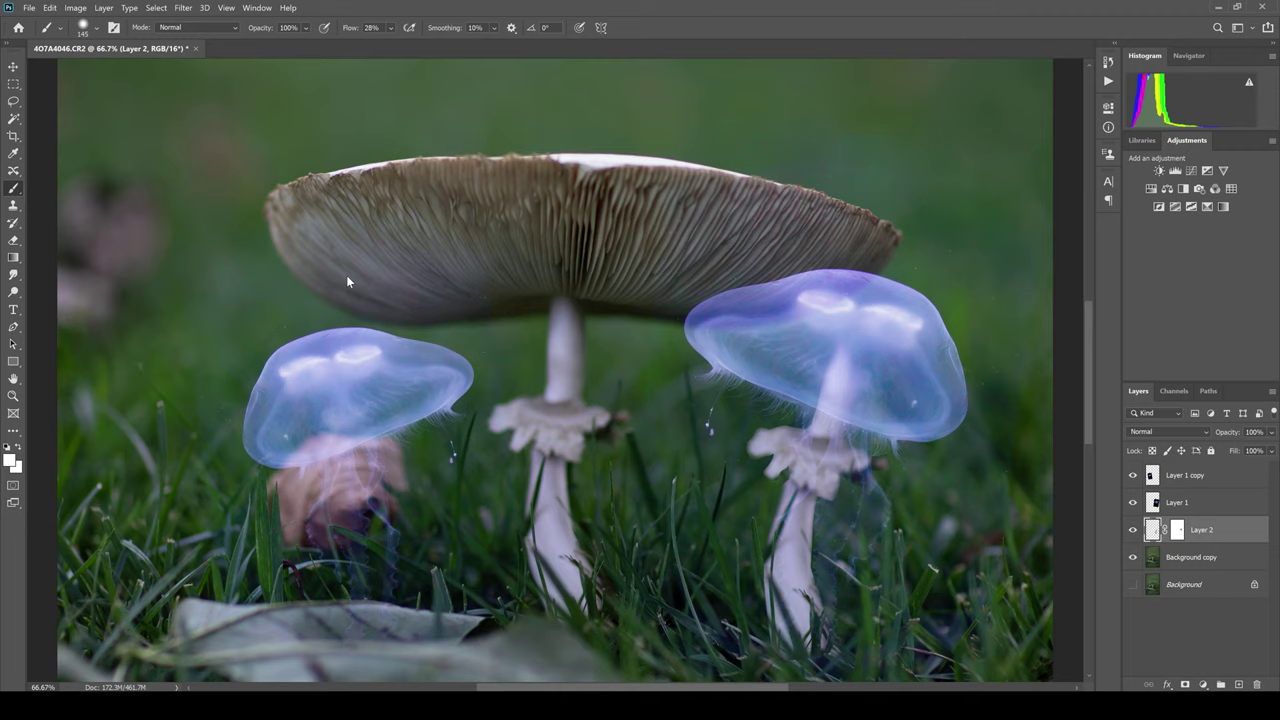
{"action": "scroll", "coordinate": [1051, 349], "scroll_direction": "down", "scroll_amount": 2}
Step: Duplicate the stem, flip it horizontally and scale it to about 73% under the left jellyfish
{"action": "key", "text": "ctrl+j"}
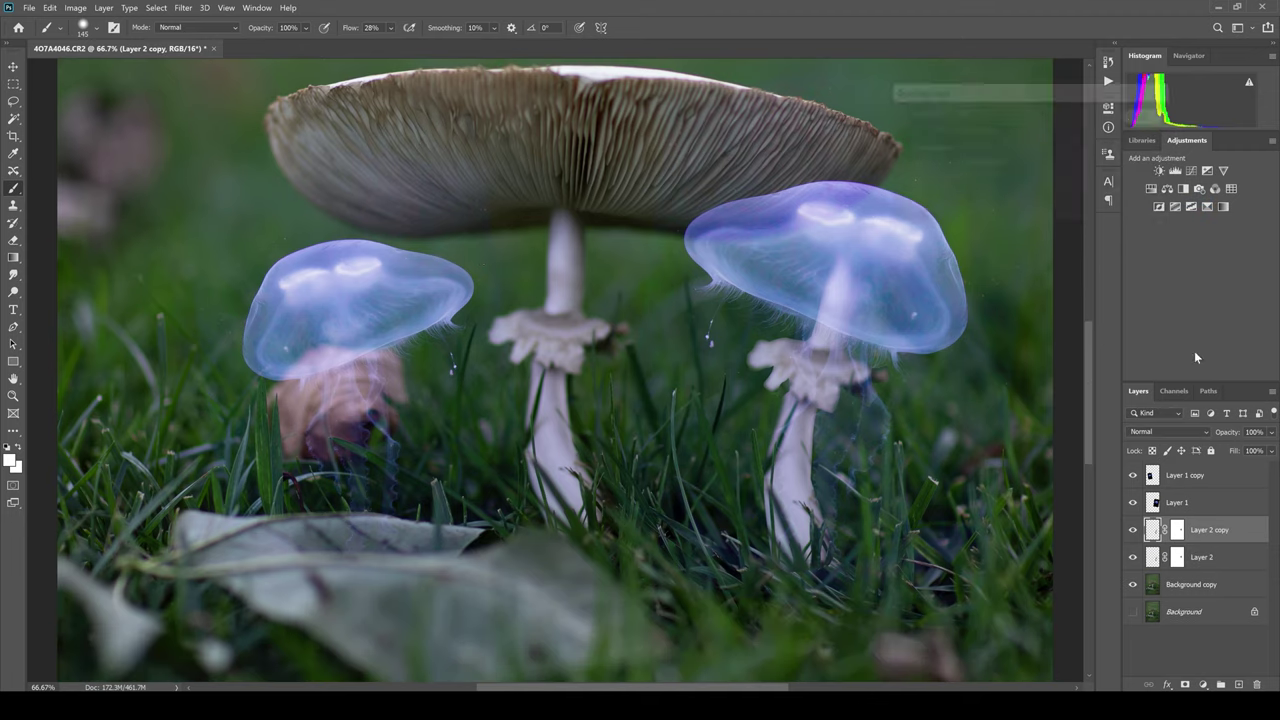
{"action": "key", "text": "ctrl+t"}
{"action": "right_click", "coordinate": [560, 450]}
{"action": "left_click", "coordinate": [600, 572]}
{"action": "mouse_move", "coordinate": [810, 400]}
{"action": "left_mouse_down"}
{"action": "mouse_move", "coordinate": [515, 398]}
{"action": "mouse_move", "coordinate": [367, 435]}
{"action": "left_mouse_up"}
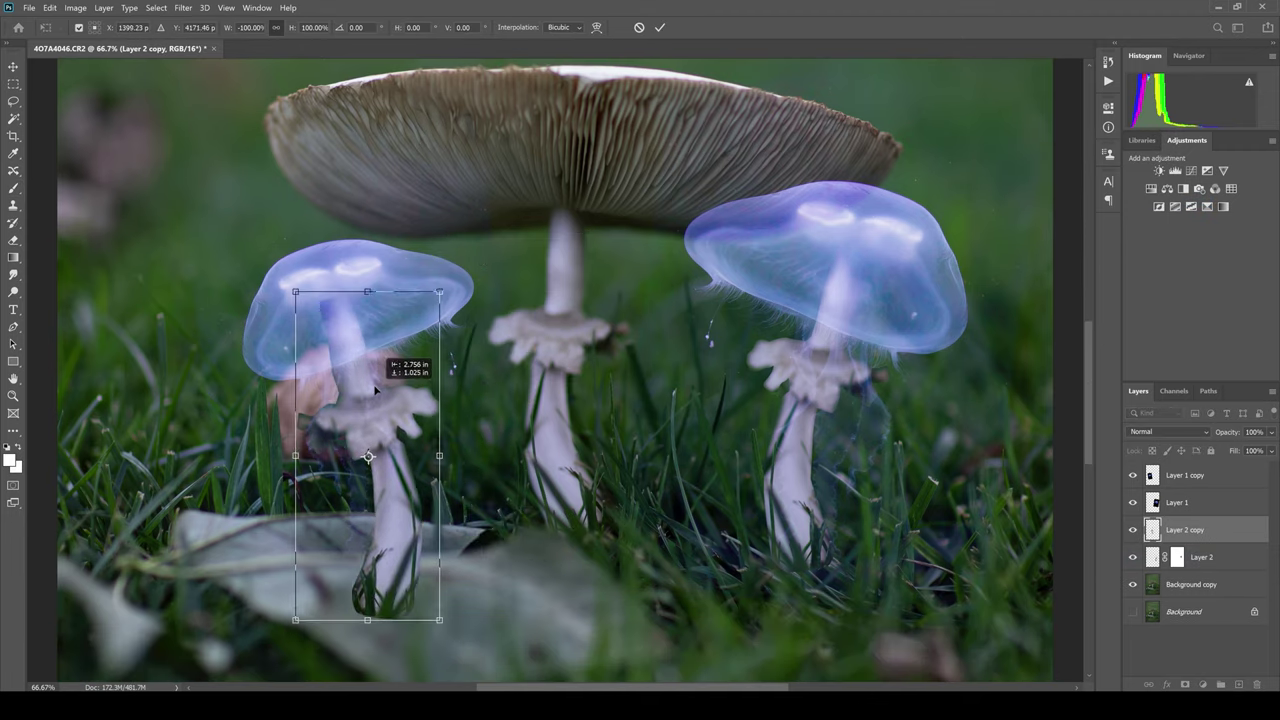
{"action": "left_click_drag", "start_coordinate": [434, 620], "coordinate": [423, 543]}
{"action": "left_click_drag", "start_coordinate": [361, 397], "coordinate": [356, 392]}
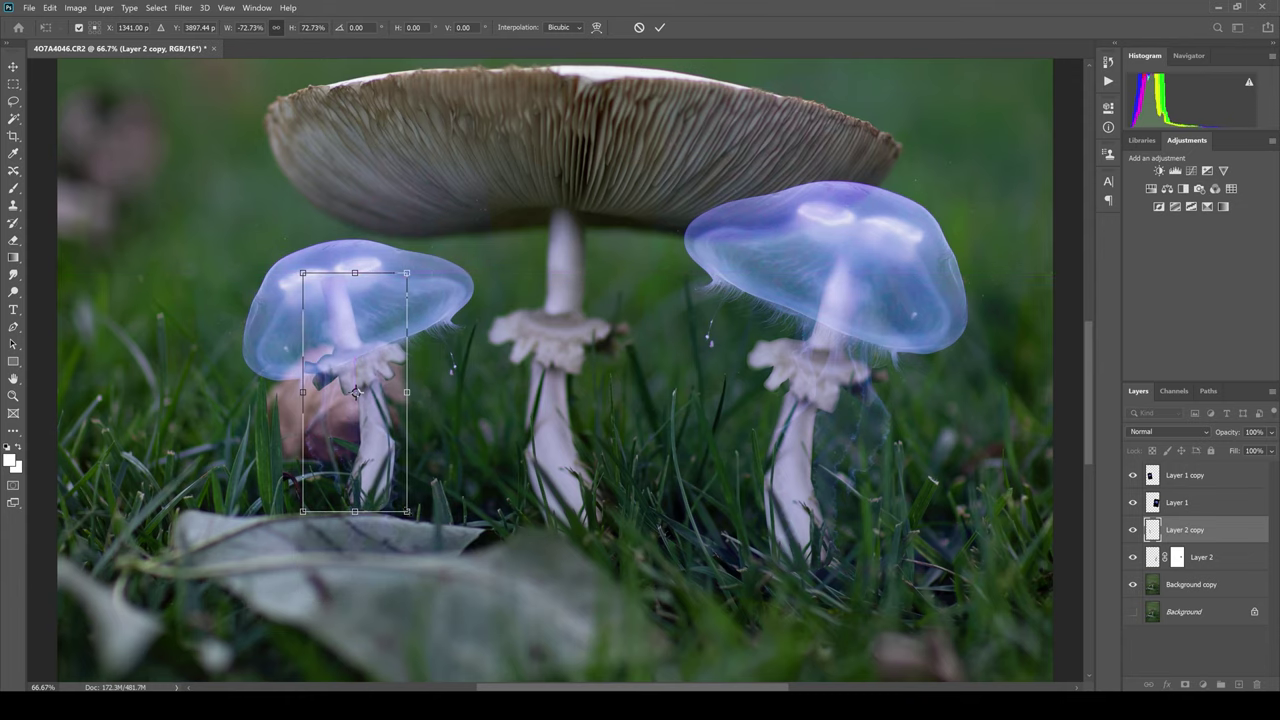
{"action": "key", "text": "Return"}
Step: Mask the flipped stem and paint black to hide the notch where it meets the bell
{"action": "key", "text": "b"}
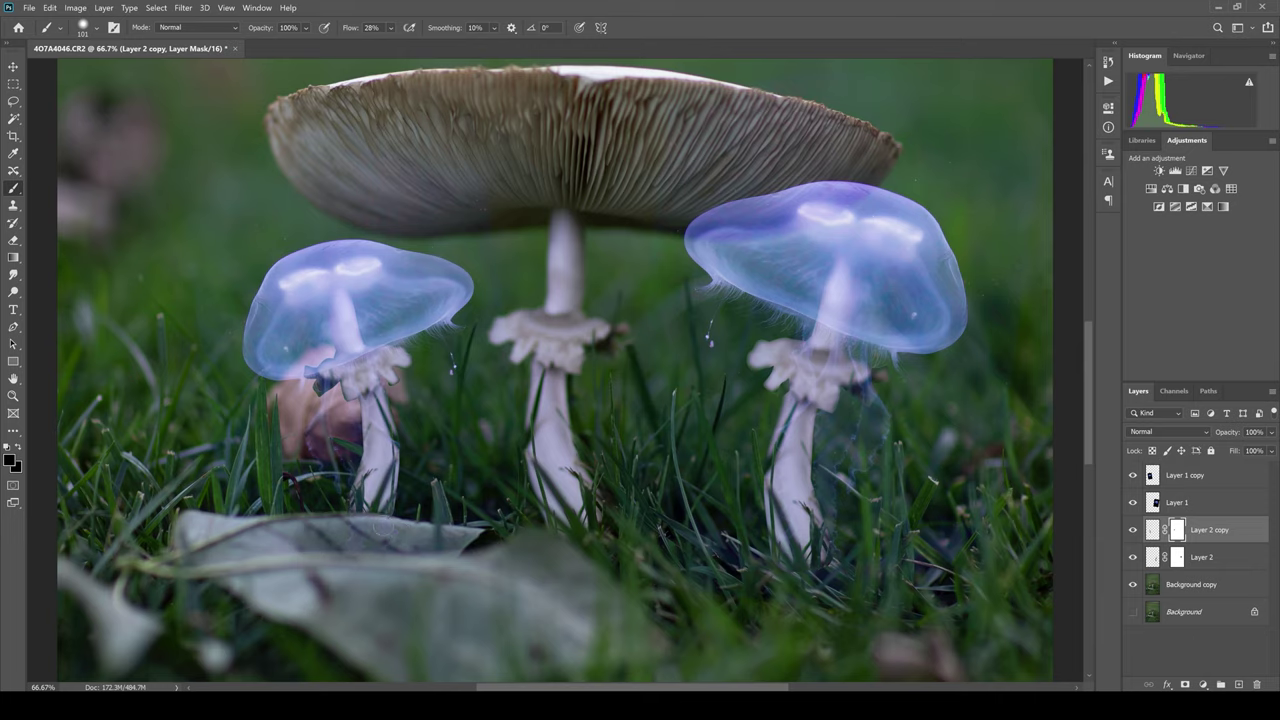
{"action": "scroll", "coordinate": [528, 306], "scroll_direction": "up", "scroll_amount": 3}
{"action": "scroll", "coordinate": [523, 291], "scroll_direction": "left", "scroll_amount": 10}
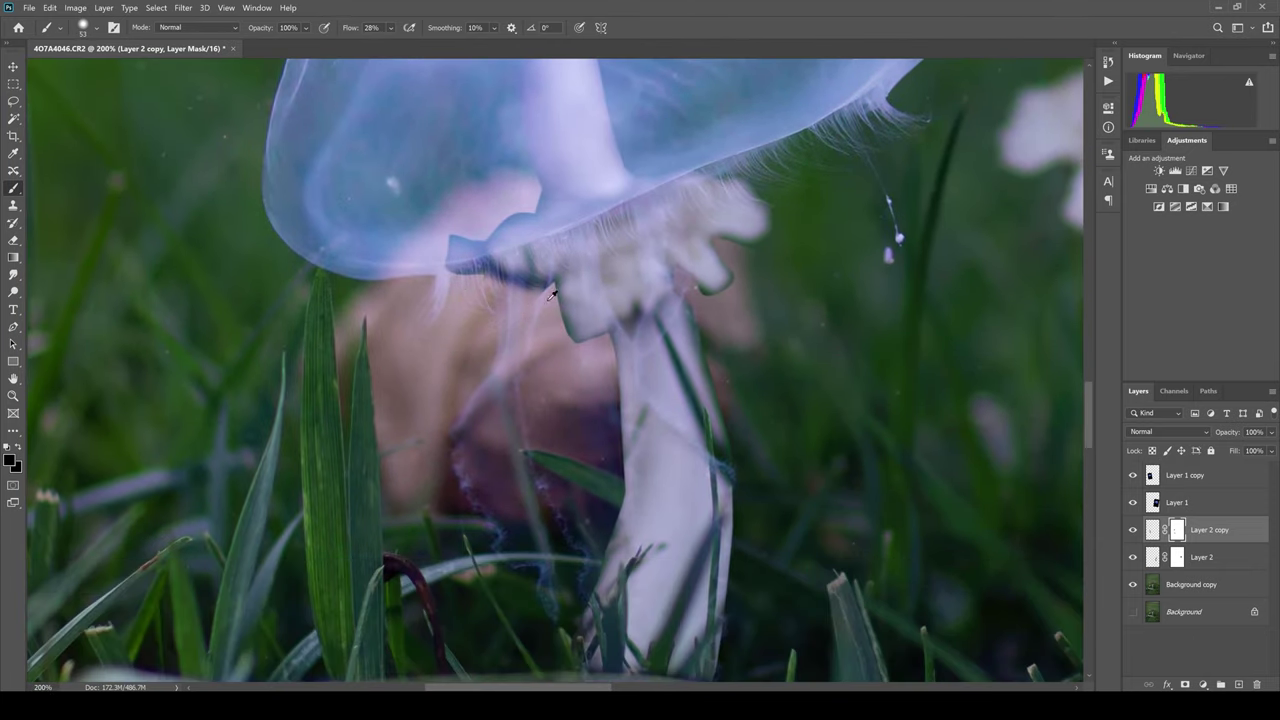
{"action": "left_click_drag", "start_coordinate": [391, 323], "coordinate": [365, 323]}
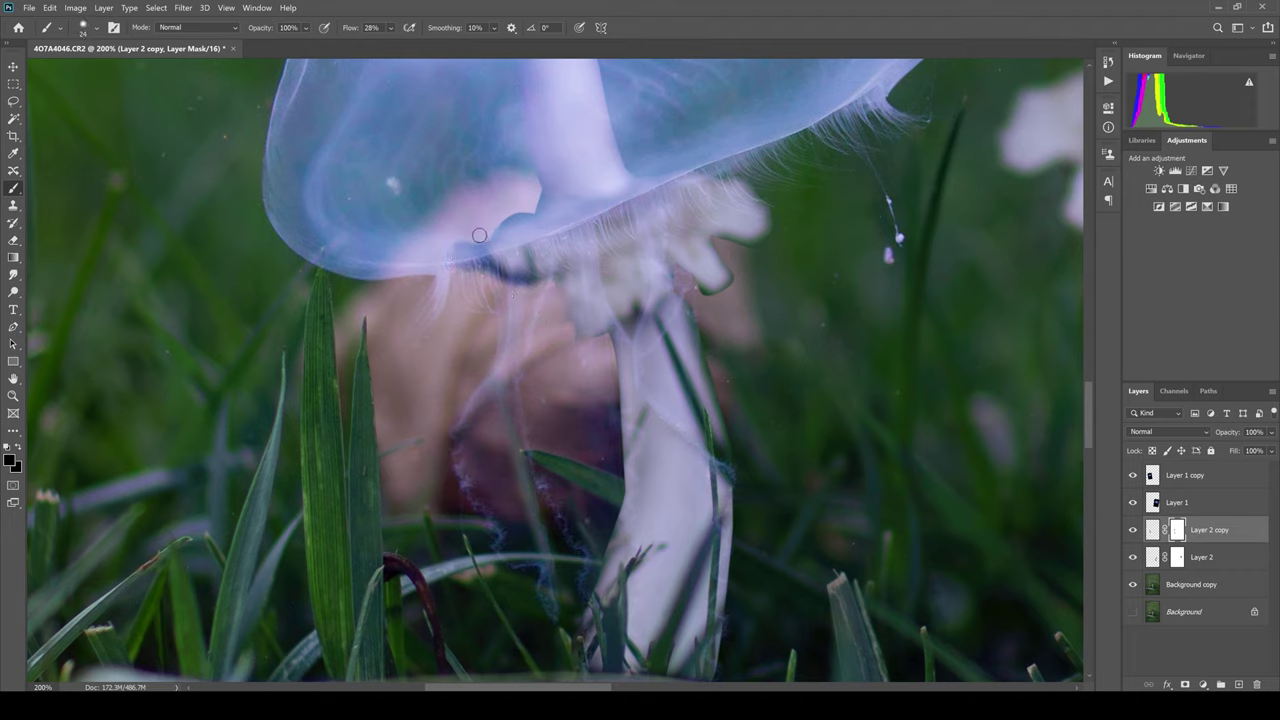
{"action": "left_click_drag", "start_coordinate": [479, 235], "coordinate": [521, 211]}
{"action": "scroll", "coordinate": [616, 300], "scroll_direction": "down", "scroll_amount": 3}
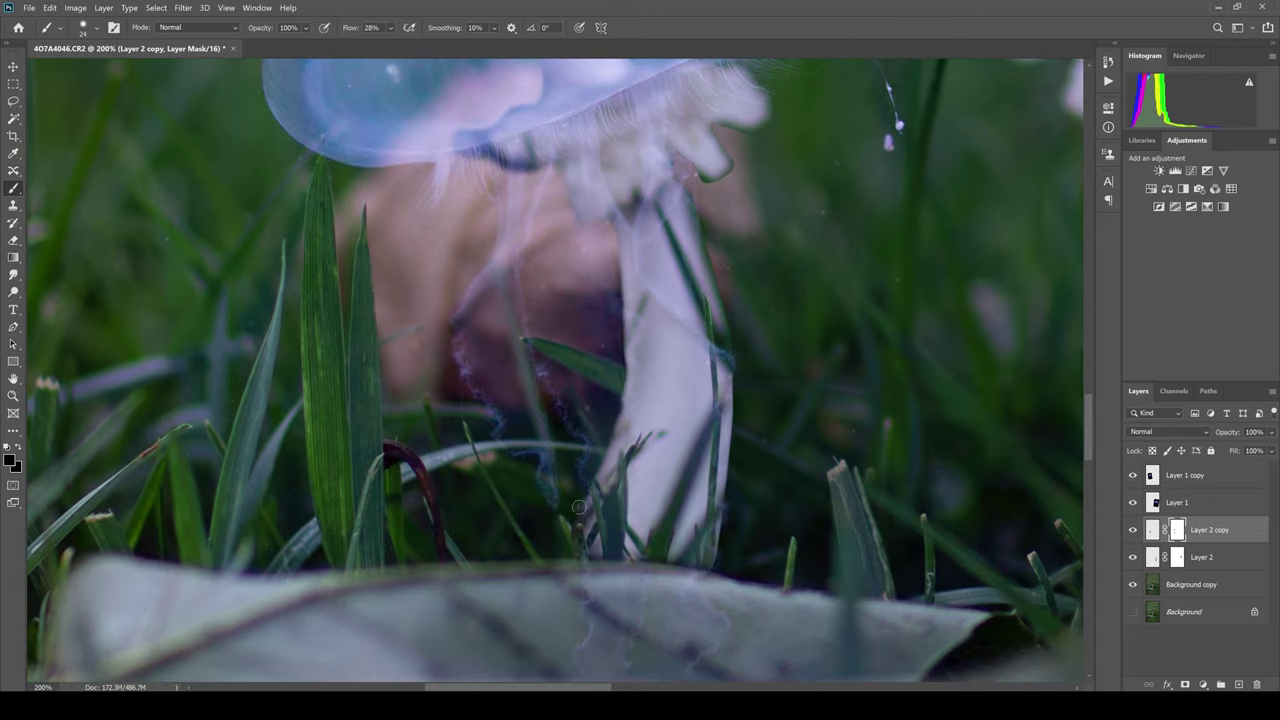
{"action": "scroll", "coordinate": [610, 340], "scroll_direction": "right", "scroll_amount": 4}
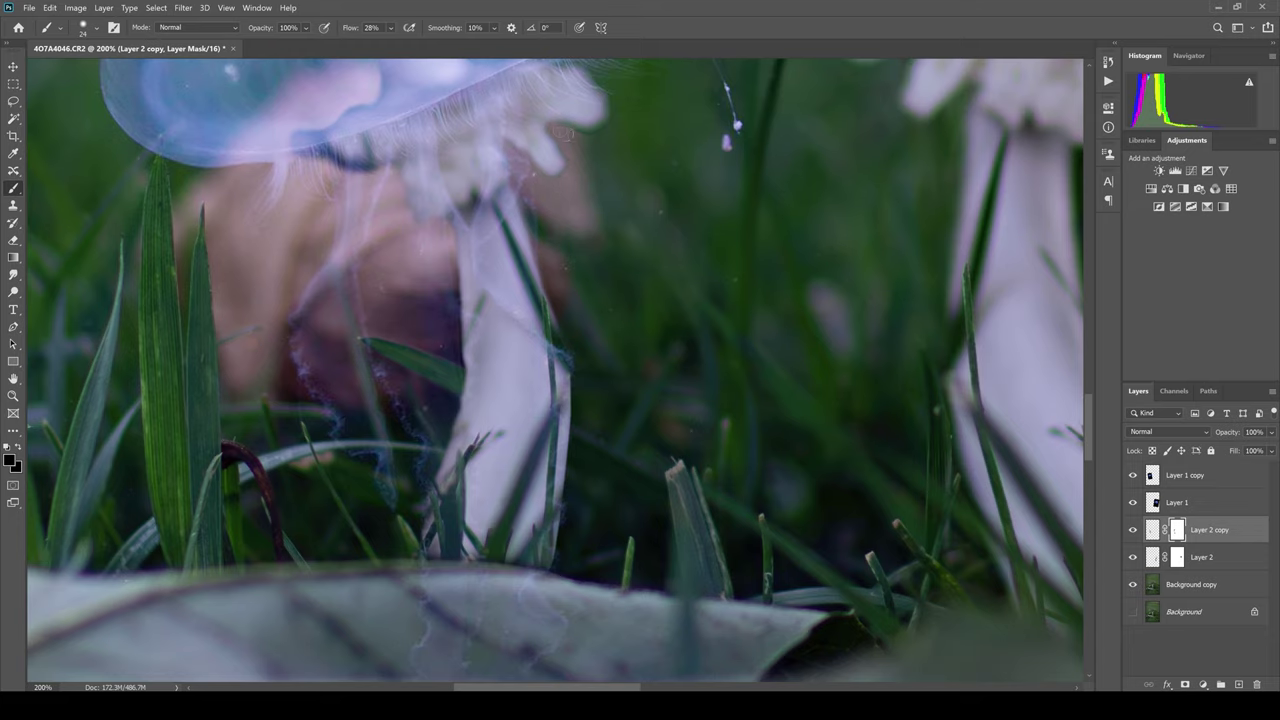
Step: Enlarge the brush and lower its flow to 11% for soft blending
{"action": "key", "text": "ctrl+minus"}
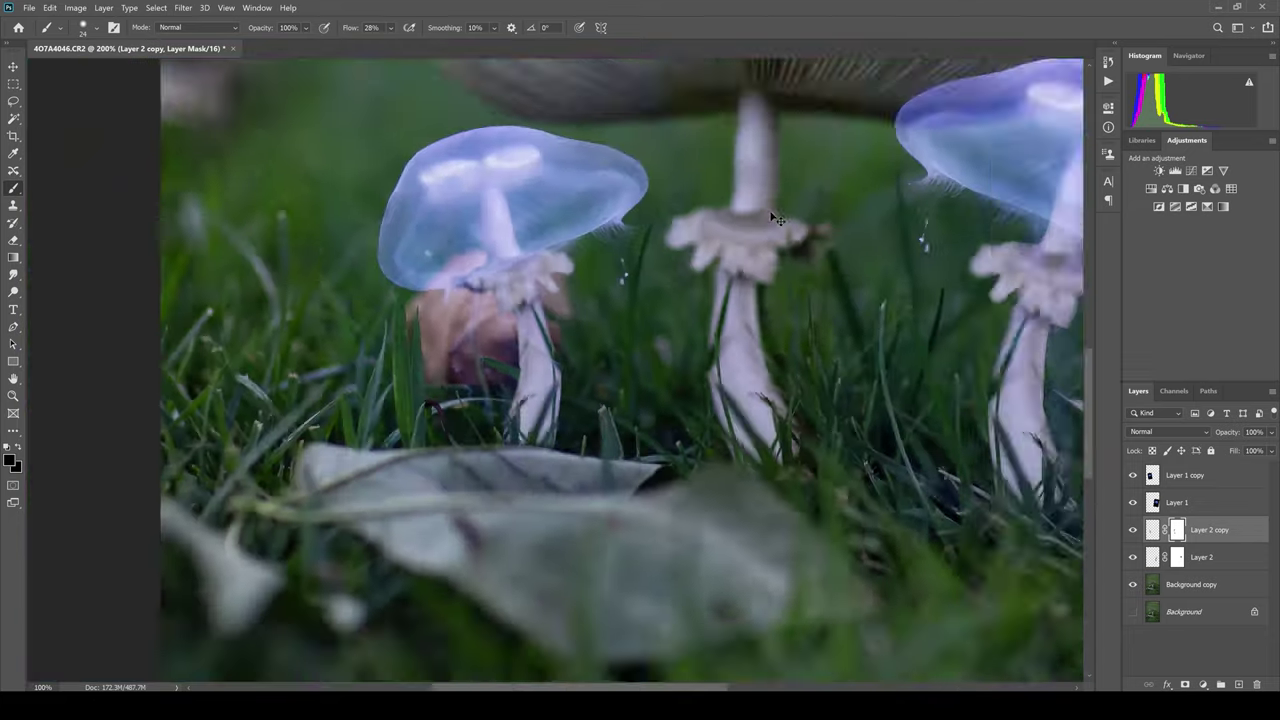
{"action": "key", "text": "ctrl+minus"}
{"action": "key", "text": "ctrl+minus"}
{"action": "left_click", "coordinate": [390, 27]}
{"action": "left_click_drag", "start_coordinate": [393, 43], "coordinate": [390, 43]}
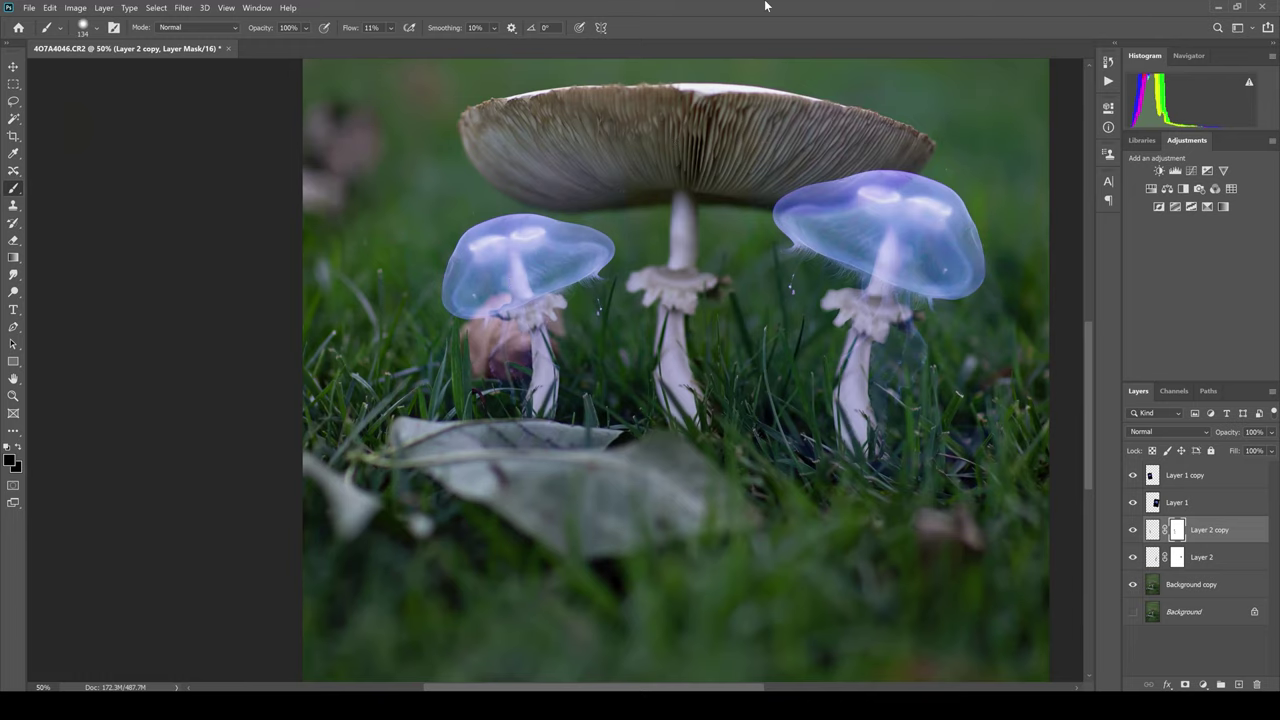
{"action": "key", "text": "ctrl+minus"}
{"action": "key", "text": "ctrl+plus"}
{"action": "key", "text": "ctrl+plus"}
Step: On a new Layer 3, paint a soft glow sampled from the jellyfish's blue-purple around both
{"action": "left_click", "coordinate": [1195, 502]}
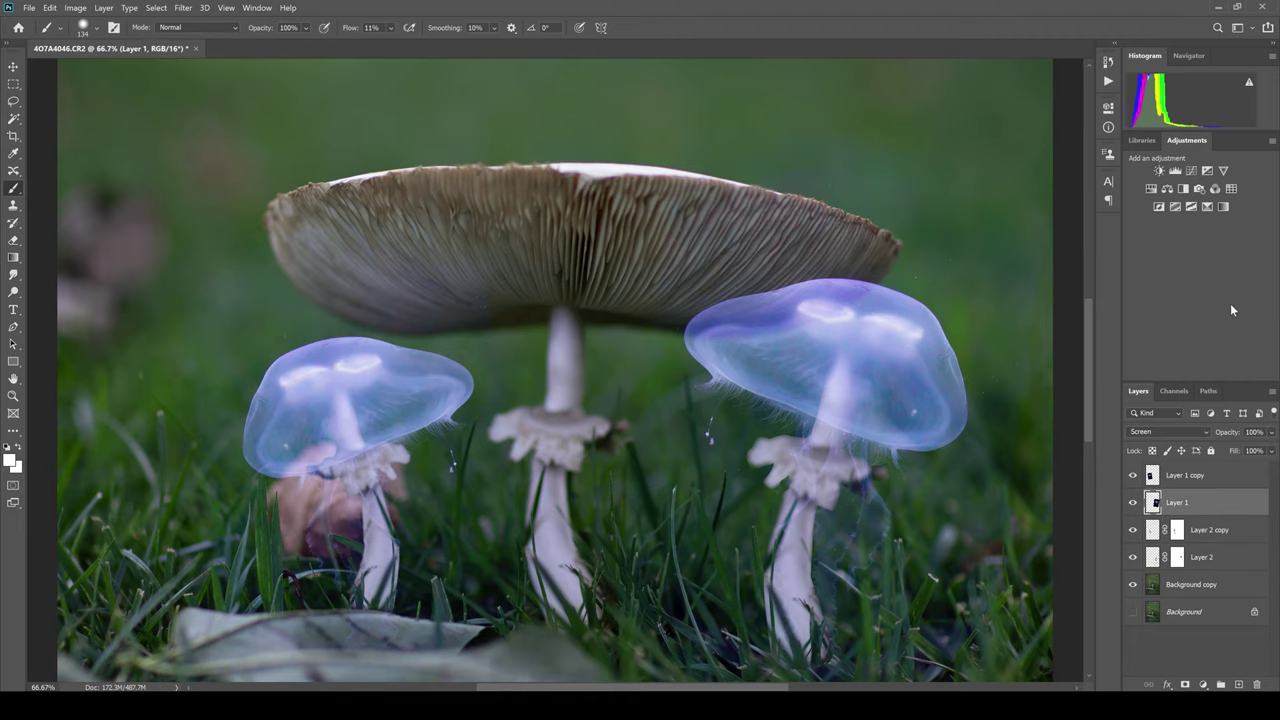
{"action": "left_click", "coordinate": [1238, 685], "text": "ctrl"}
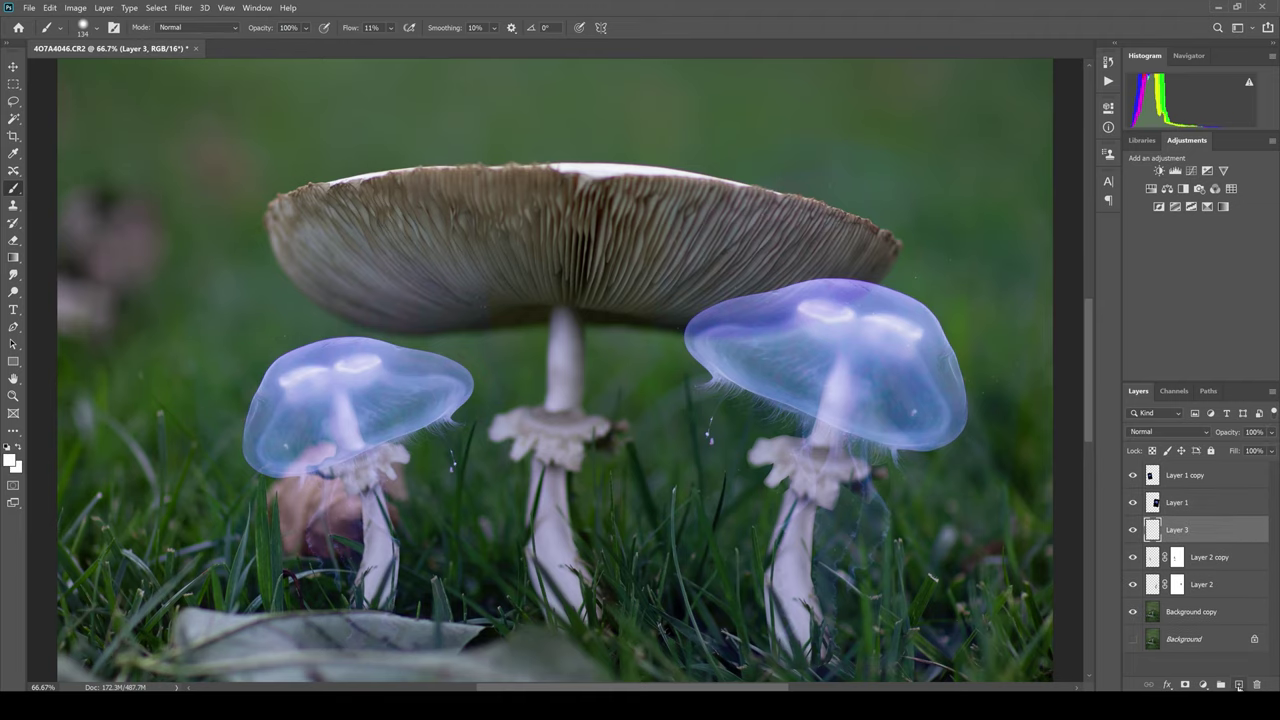
{"action": "key", "text": "i"}
{"action": "left_click", "coordinate": [803, 302]}
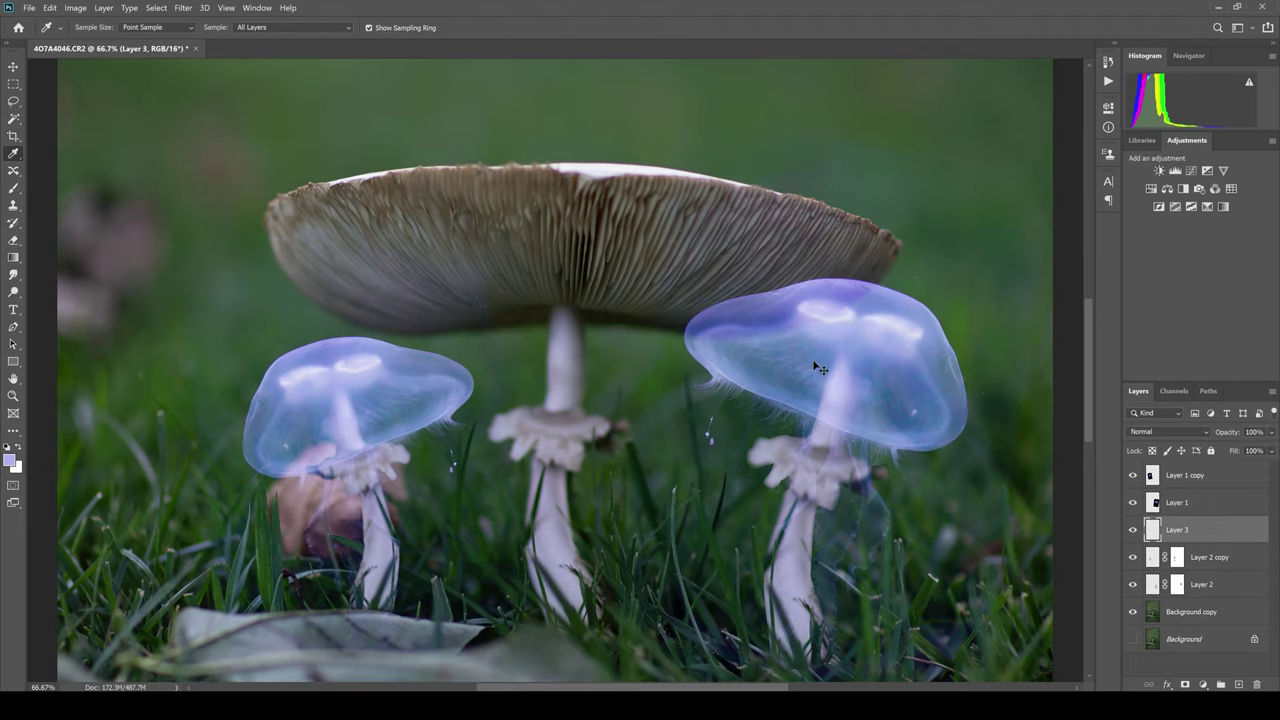
{"action": "key", "text": "ctrl+minus"}
{"action": "key", "text": "ctrl+minus"}
{"action": "key", "text": "b"}
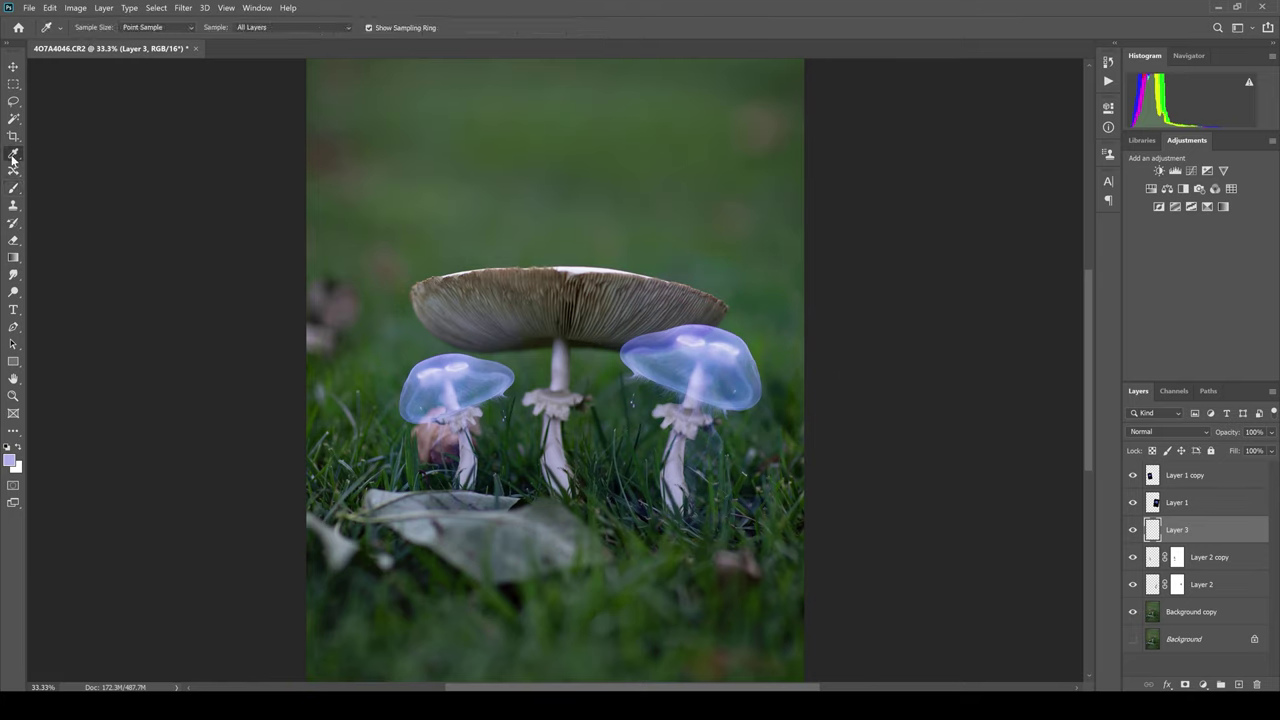
{"action": "left_click", "coordinate": [682, 338], "text": "alt"}
{"action": "left_click_drag", "start_coordinate": [700, 380], "coordinate": [690, 480]}
{"action": "left_click_drag", "start_coordinate": [460, 380], "coordinate": [450, 480]}
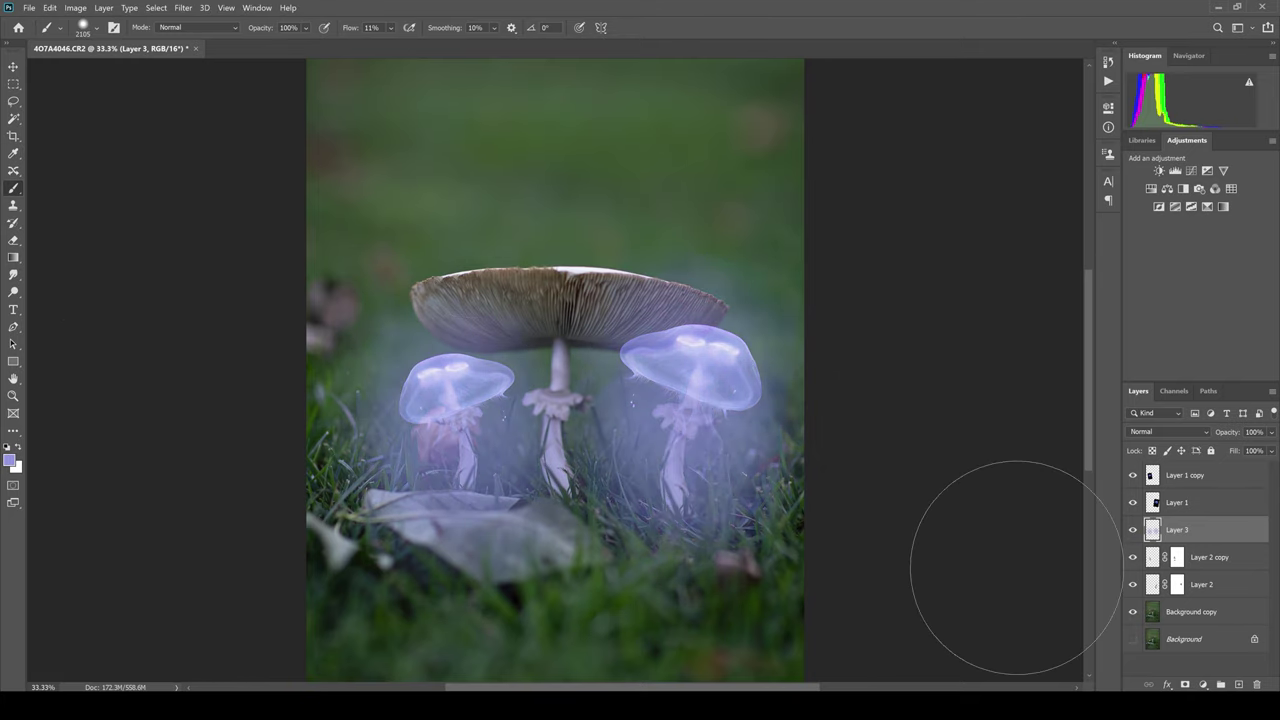
Step: Set the glow layer's opacity to 35% and check the result zoomed in
{"action": "left_click", "coordinate": [1271, 432]}
{"action": "left_click_drag", "start_coordinate": [1268, 447], "coordinate": [1231, 452]}
{"action": "left_click", "coordinate": [1271, 432]}
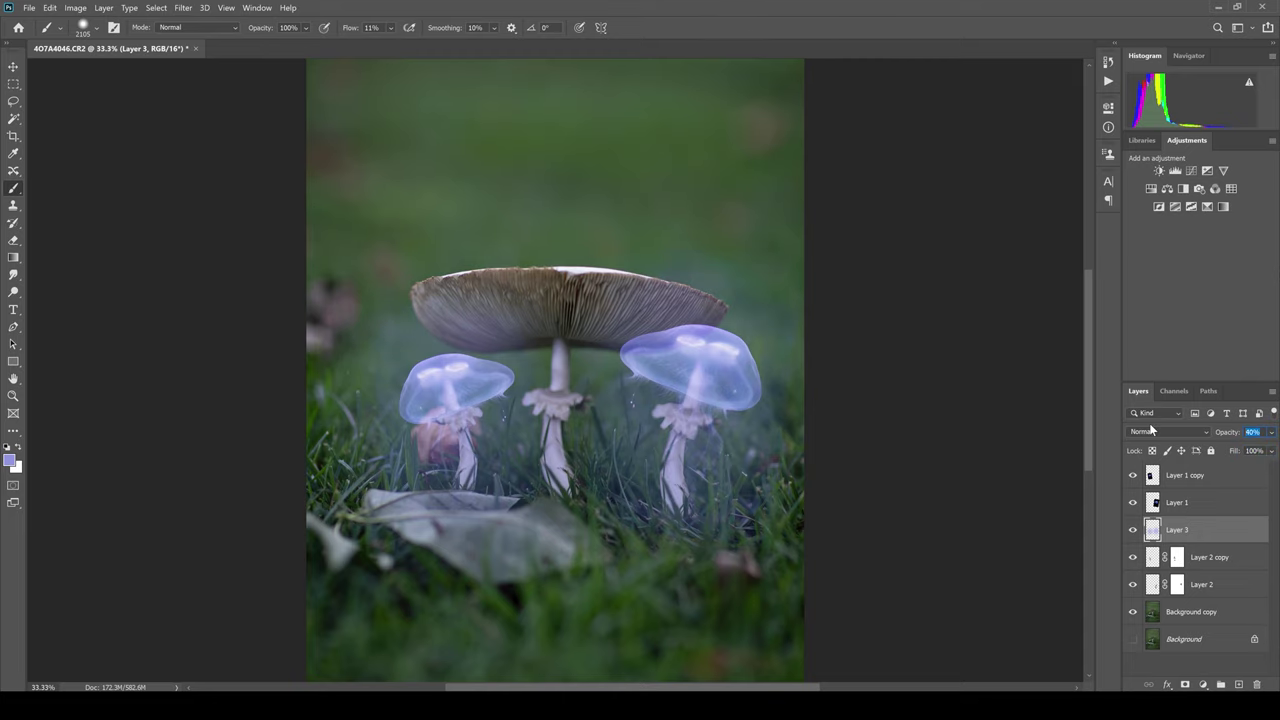
{"action": "key", "text": "ctrl+plus"}
{"action": "key", "text": "ctrl+plus"}
{"action": "key", "text": "ctrl+minus"}
{"action": "key", "text": "ctrl+minus"}
{"action": "key", "text": "ctrl+minus"}
{"action": "key", "text": "ctrl+plus"}
{"action": "key", "text": "ctrl+plus"}
{"action": "key", "text": "ctrl+plus"}
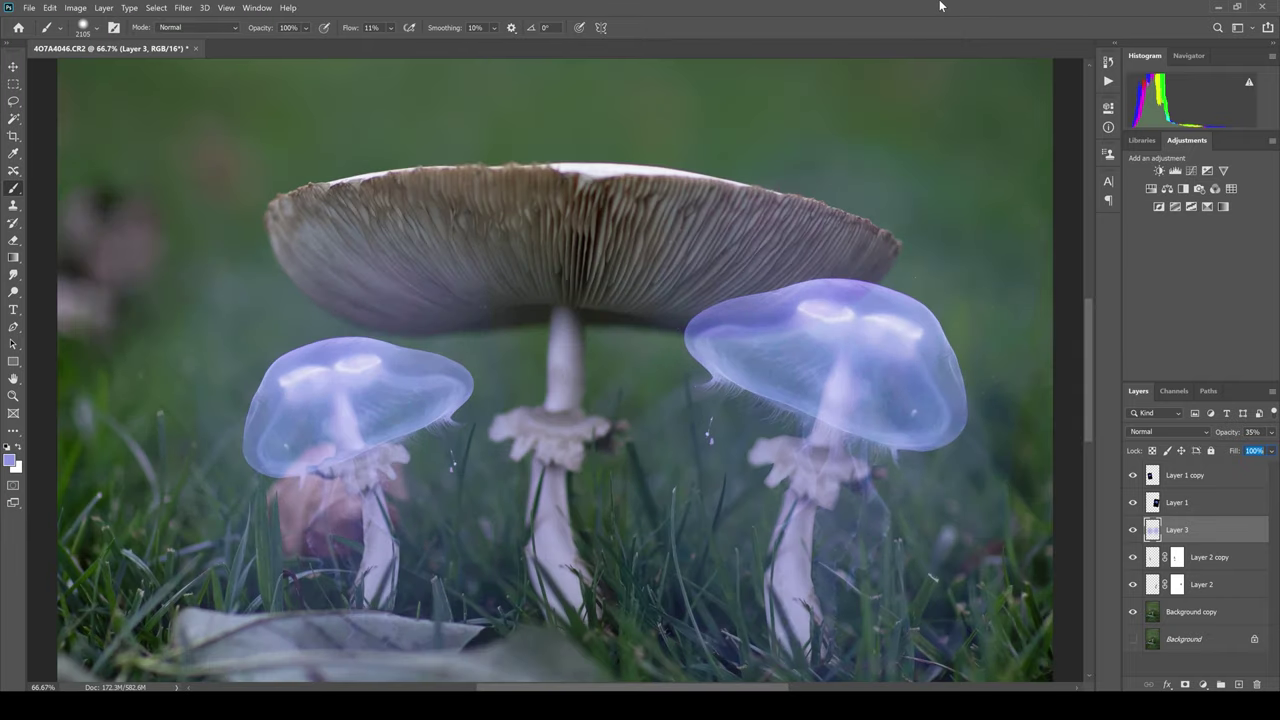
{"action": "left_click", "coordinate": [1177, 584]}
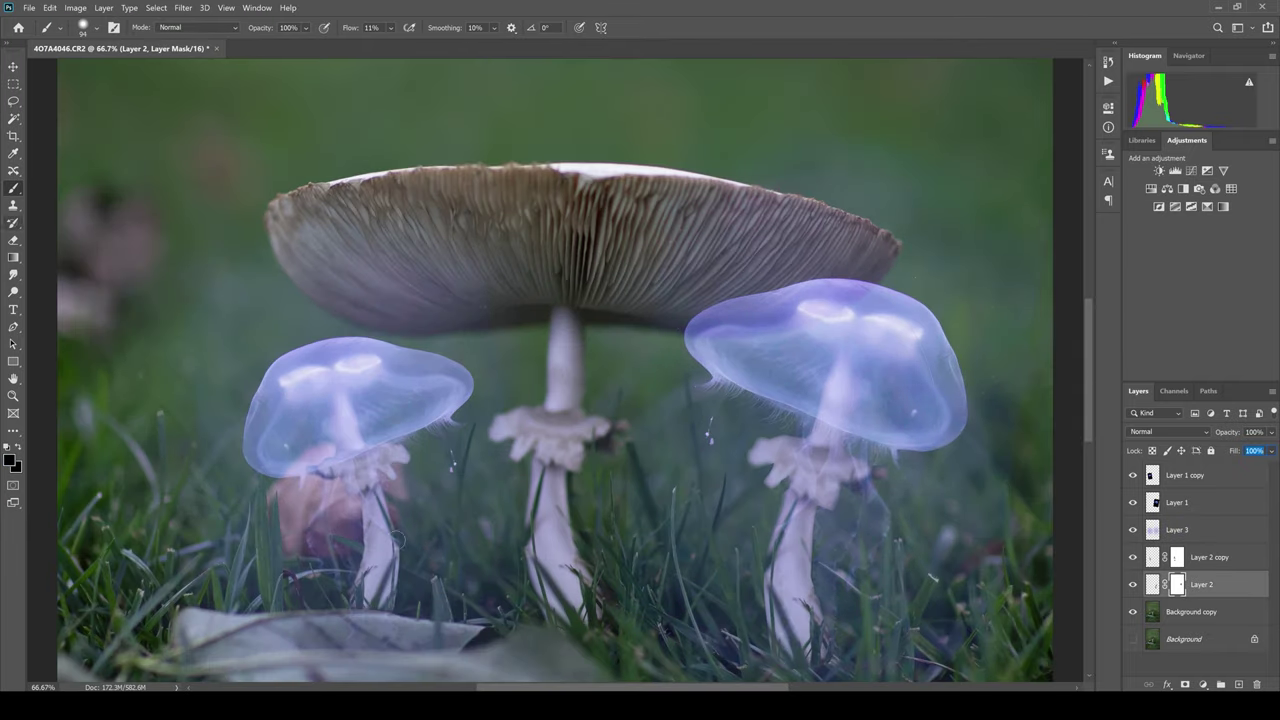
Step: Paint Layer 2's mask at 35% flow, then stamp all visible layers into Layer 4
{"action": "scroll", "coordinate": [1037, 377], "scroll_direction": "right", "scroll_amount": 3}
{"action": "key", "text": "ctrl+plus"}
{"action": "key", "text": "ctrl+plus"}
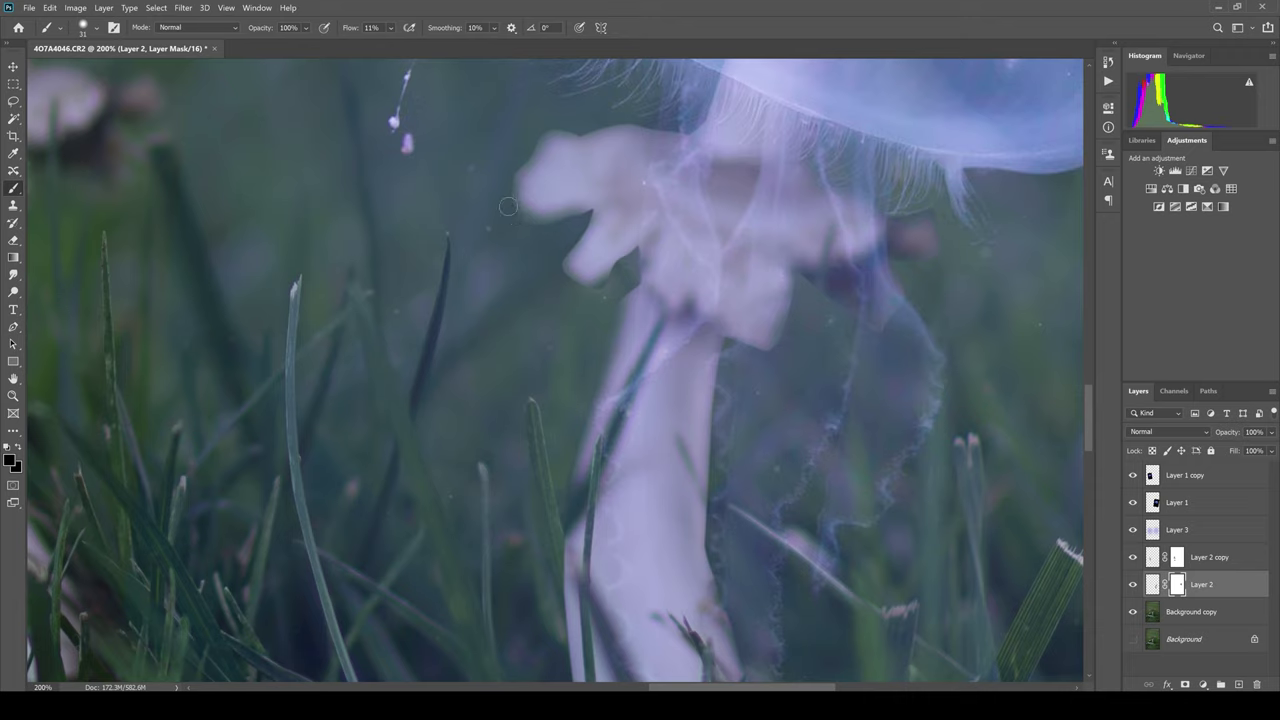
{"action": "key", "text": "shift+3"}
{"action": "key", "text": "shift+5"}
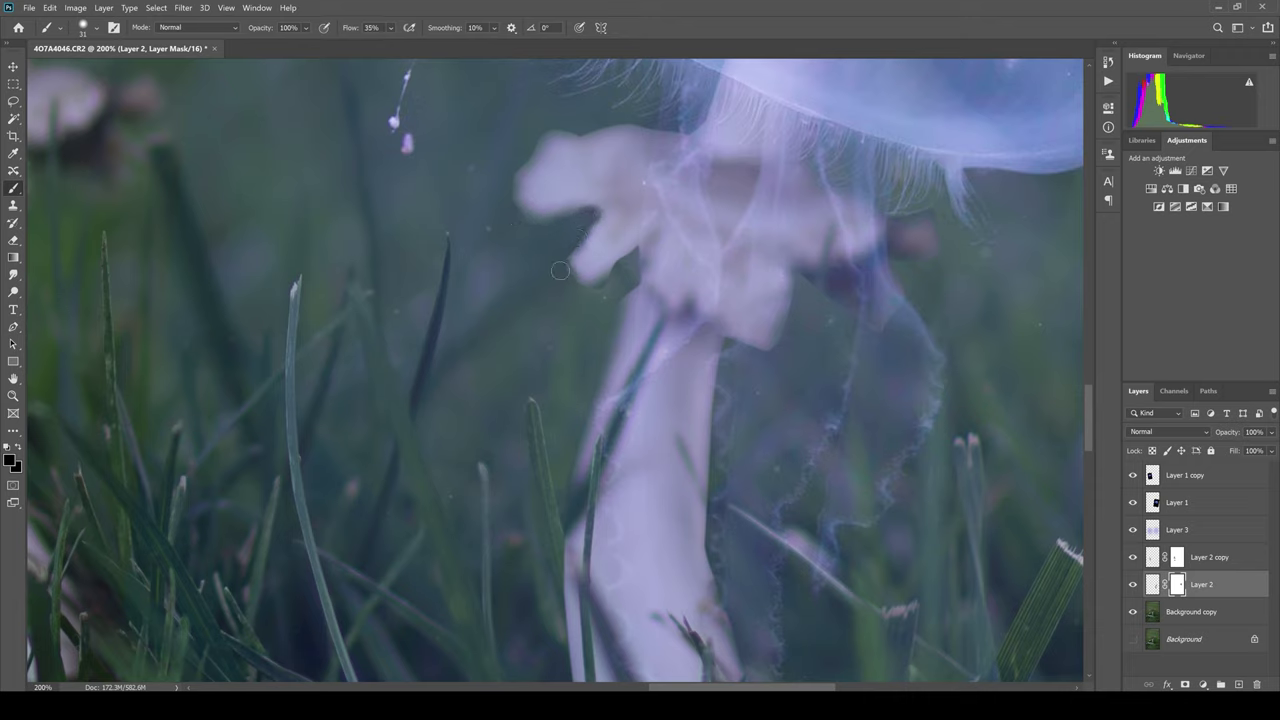
{"action": "key", "text": "bracketleft"}
{"action": "key", "text": "bracketleft"}
{"action": "key", "text": "bracketleft"}
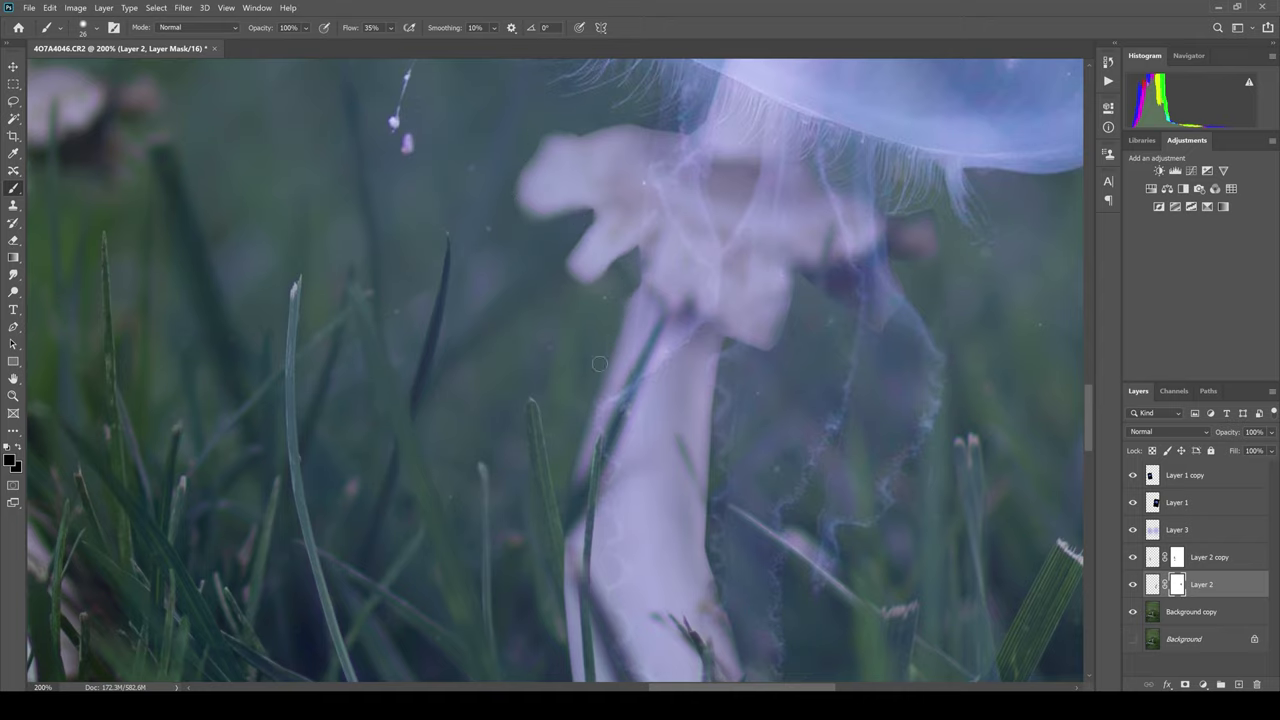
{"action": "key", "text": "ctrl+minus"}
{"action": "key", "text": "ctrl+minus"}
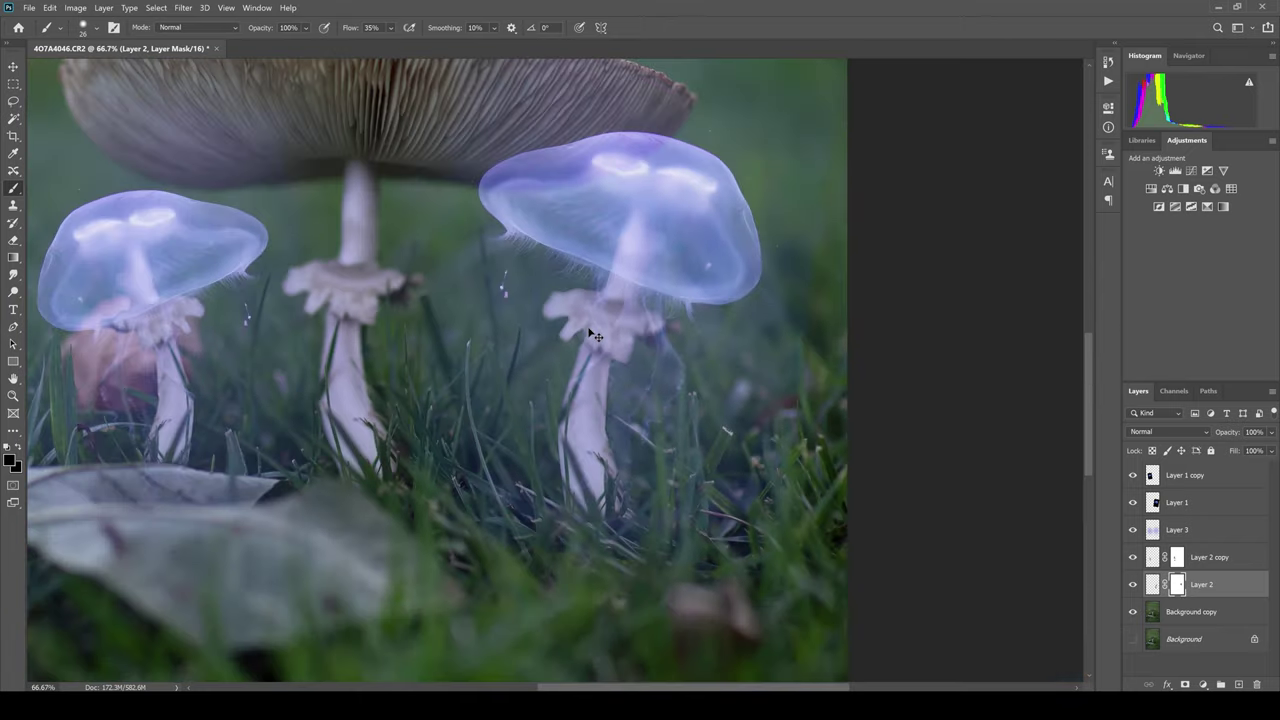
{"action": "key", "text": "ctrl+minus"}
{"action": "key", "text": "ctrl+minus"}
{"action": "key", "text": "ctrl+minus"}
{"action": "key", "text": "ctrl+shift+alt+e"}
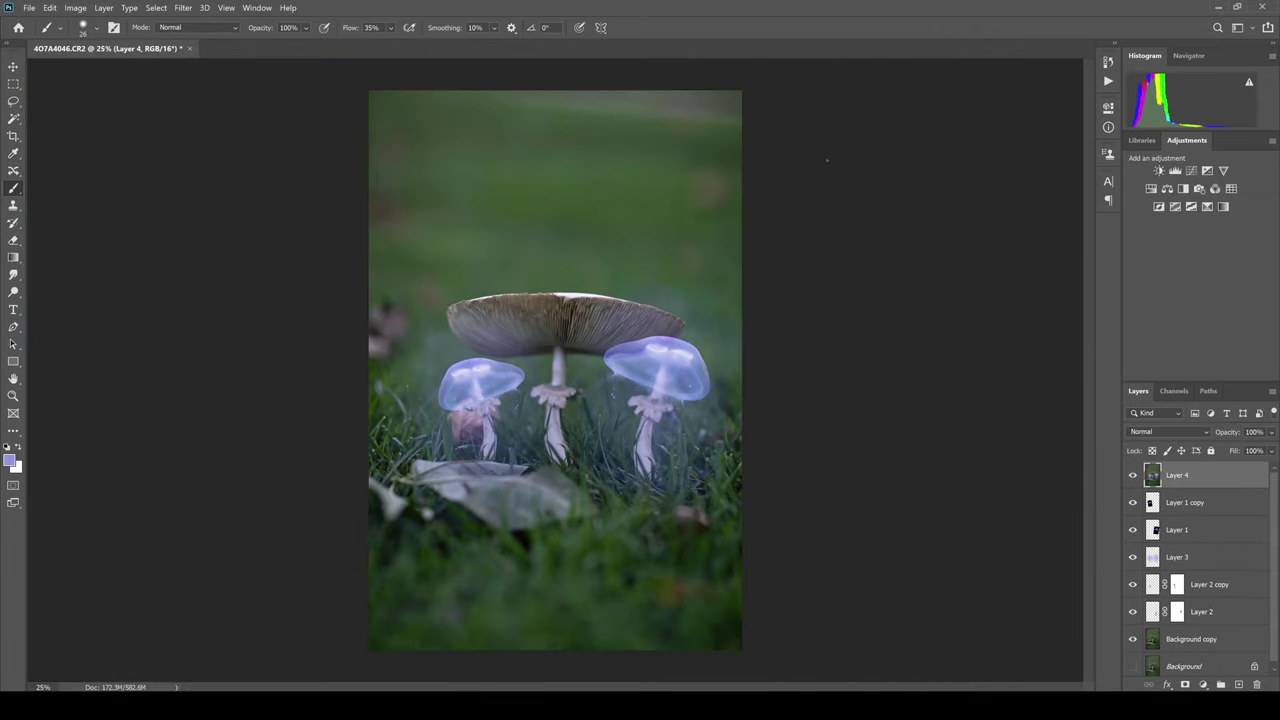
Step: In Camera Raw, darken exposure, add contrast, cool white balance and lift highlights and shadows
{"action": "key", "text": "ctrl+shift+a"}
{"action": "mouse_move", "coordinate": [979, 347]}
{"action": "left_mouse_down"}
{"action": "mouse_move", "coordinate": [965, 347]}
{"action": "mouse_move", "coordinate": [1065, 358]}
{"action": "left_mouse_up"}
{"action": "mouse_move", "coordinate": [979, 281]}
{"action": "left_mouse_down"}
{"action": "mouse_move", "coordinate": [963, 281]}
{"action": "mouse_move", "coordinate": [959, 304]}
{"action": "mouse_move", "coordinate": [995, 304]}
{"action": "left_mouse_up"}
{"action": "mouse_move", "coordinate": [979, 390]}
{"action": "left_mouse_down"}
{"action": "mouse_move", "coordinate": [1027, 390]}
{"action": "mouse_move", "coordinate": [999, 411]}
{"action": "mouse_move", "coordinate": [1010, 434]}
{"action": "mouse_move", "coordinate": [954, 456]}
{"action": "left_mouse_up"}
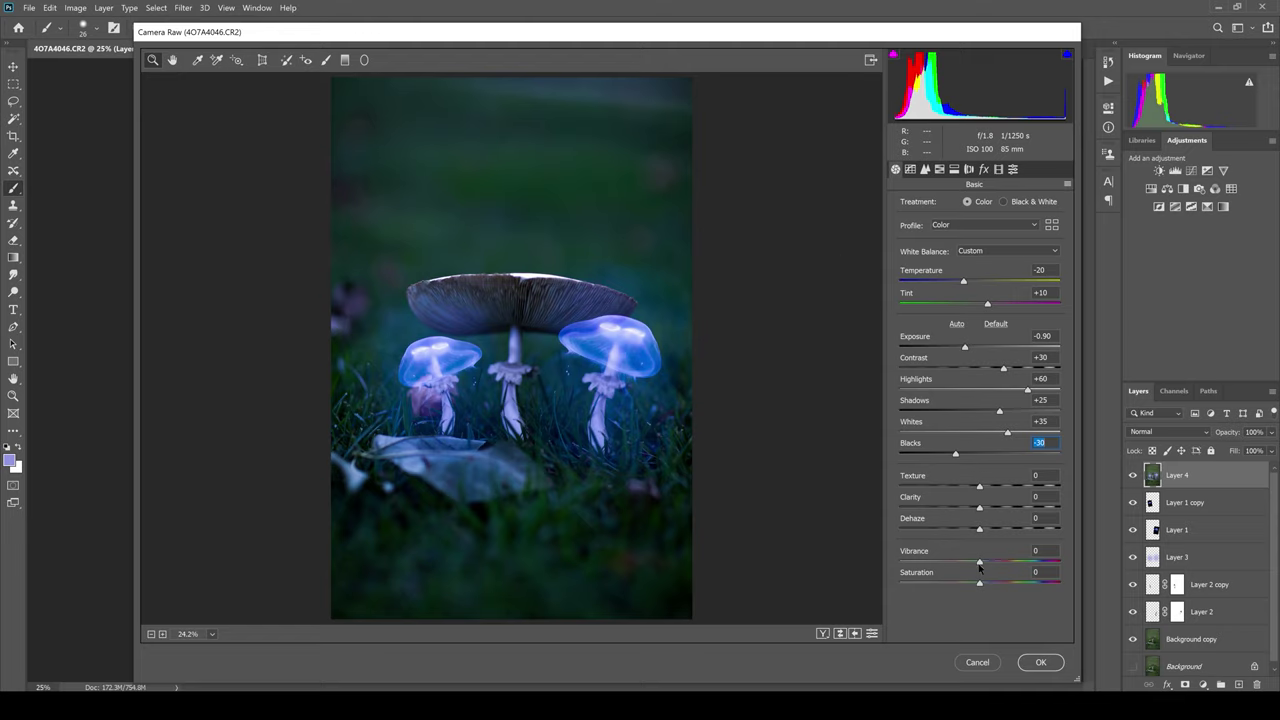
Step: Shape the RGB tone curve to lower midtones, darken shadows and fade both ends
{"action": "left_click", "coordinate": [910, 169]}
{"action": "mouse_move", "coordinate": [980, 352]}
{"action": "left_mouse_down"}
{"action": "mouse_move", "coordinate": [980, 371]}
{"action": "mouse_move", "coordinate": [980, 349]}
{"action": "left_mouse_up"}
{"action": "left_click", "coordinate": [1022, 304]}
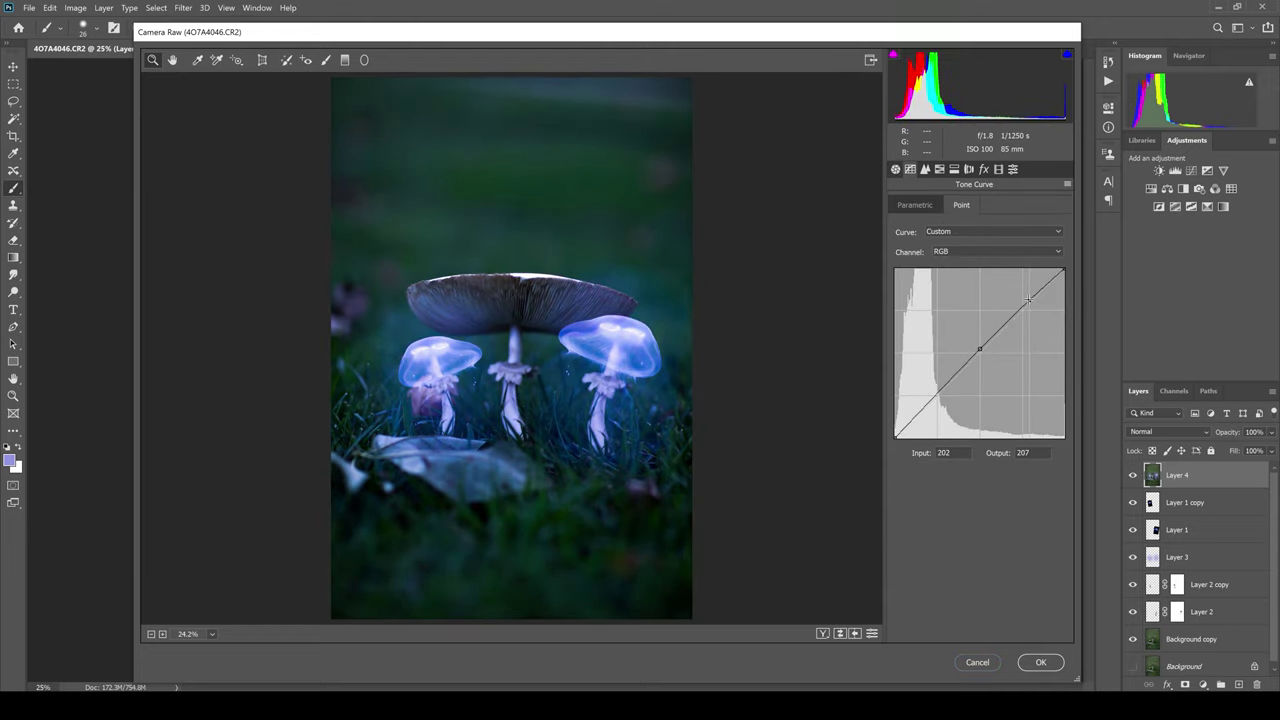
{"action": "left_click_drag", "start_coordinate": [934, 392], "coordinate": [937, 398]}
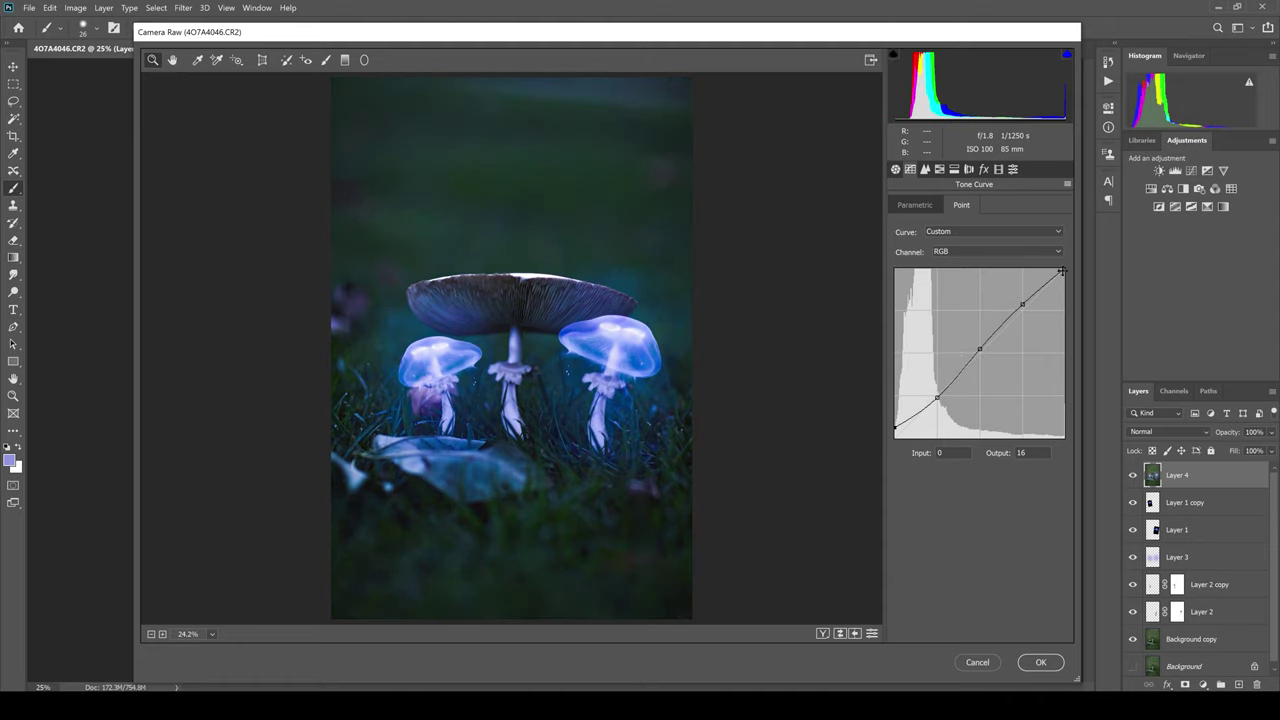
{"action": "left_click_drag", "start_coordinate": [1064, 268], "coordinate": [1067, 271]}
Step: Bend the Red, Green and Blue curves to add pink, remove green and restore teal
{"action": "key", "text": "alt+3"}
{"action": "left_click", "coordinate": [980, 352]}
{"action": "left_click_drag", "start_coordinate": [1018, 315], "coordinate": [979, 366]}
{"action": "key", "text": "alt+4"}
{"action": "left_click", "coordinate": [1023, 309]}
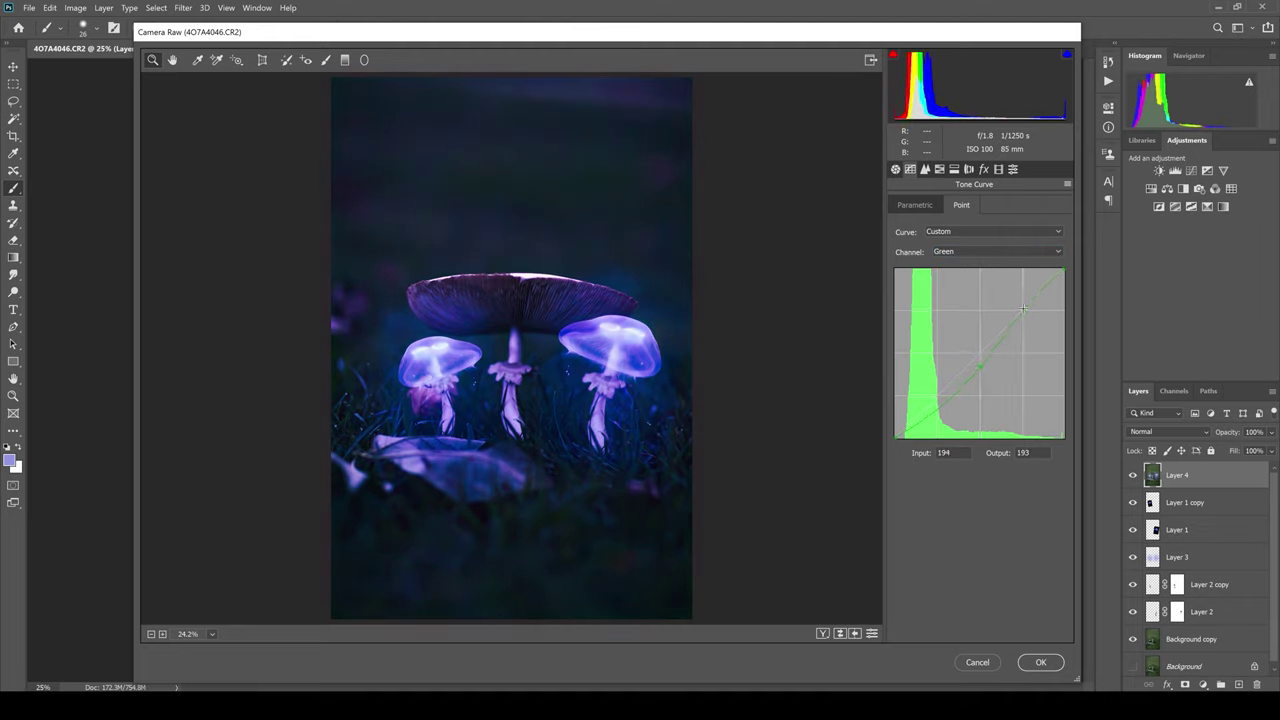
{"action": "left_click", "coordinate": [937, 398]}
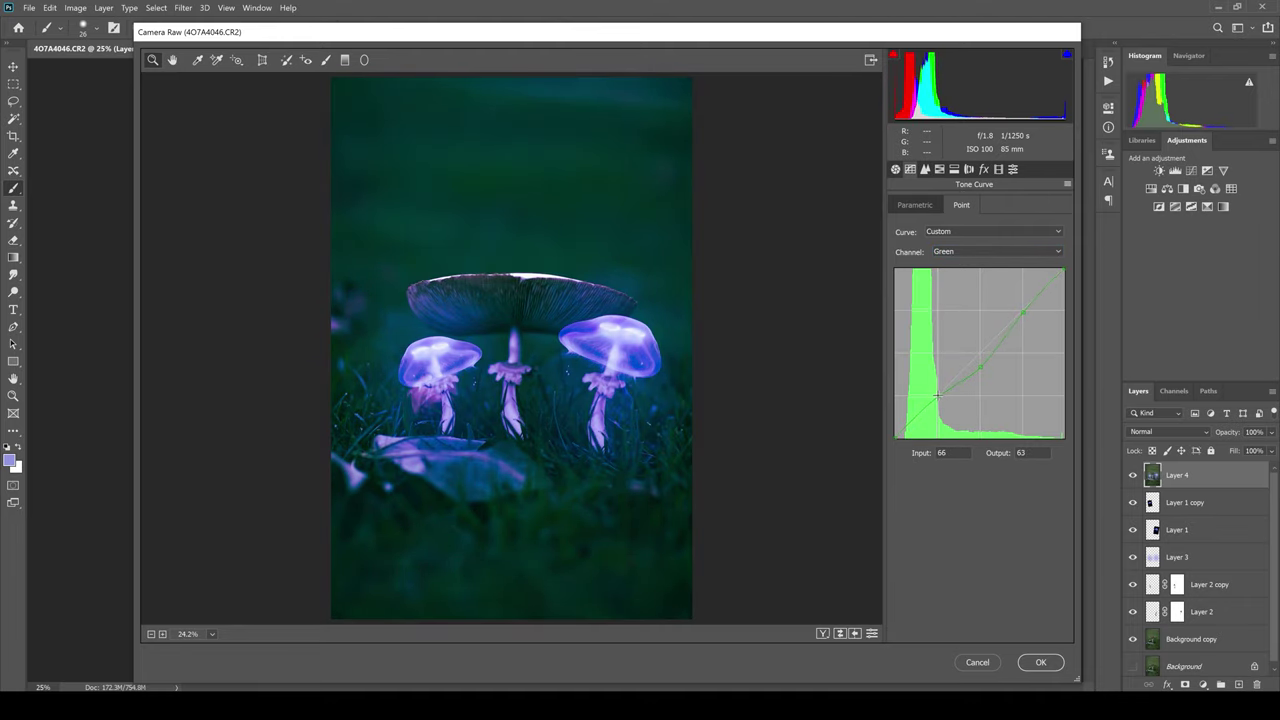
{"action": "left_click", "coordinate": [995, 251]}
{"action": "left_click", "coordinate": [960, 293]}
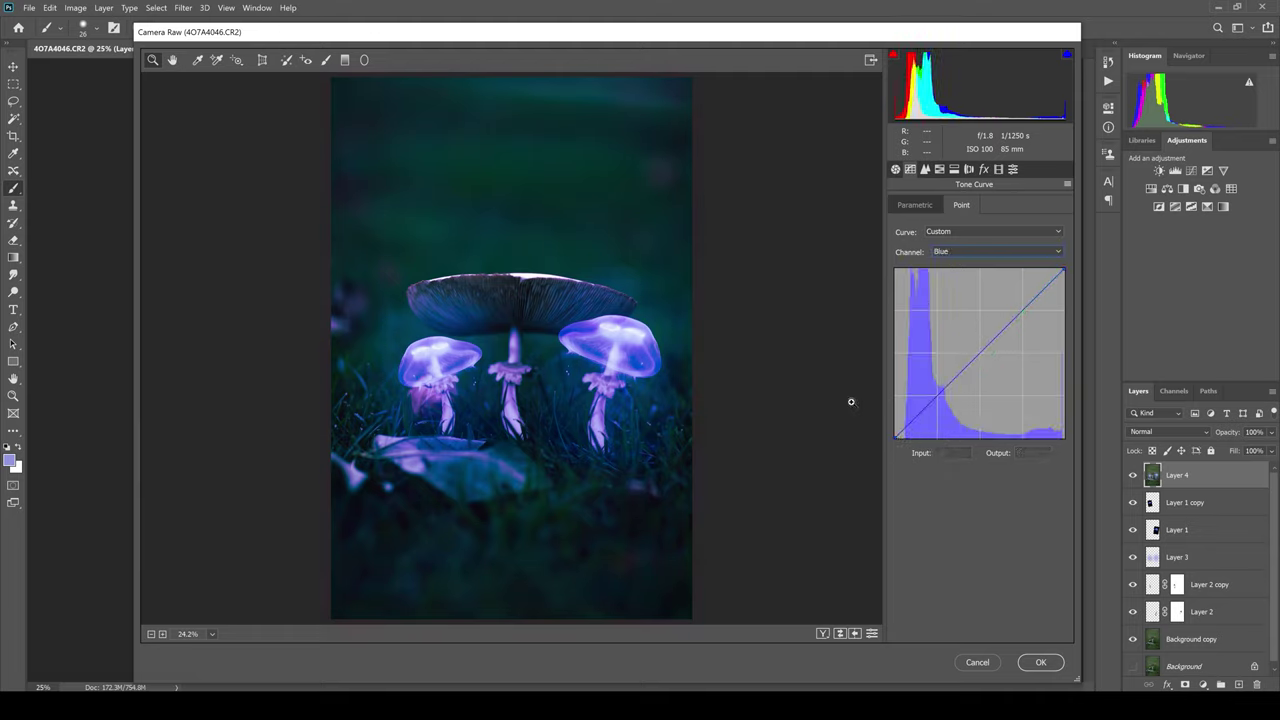
{"action": "left_click_drag", "start_coordinate": [979, 353], "coordinate": [980, 355]}
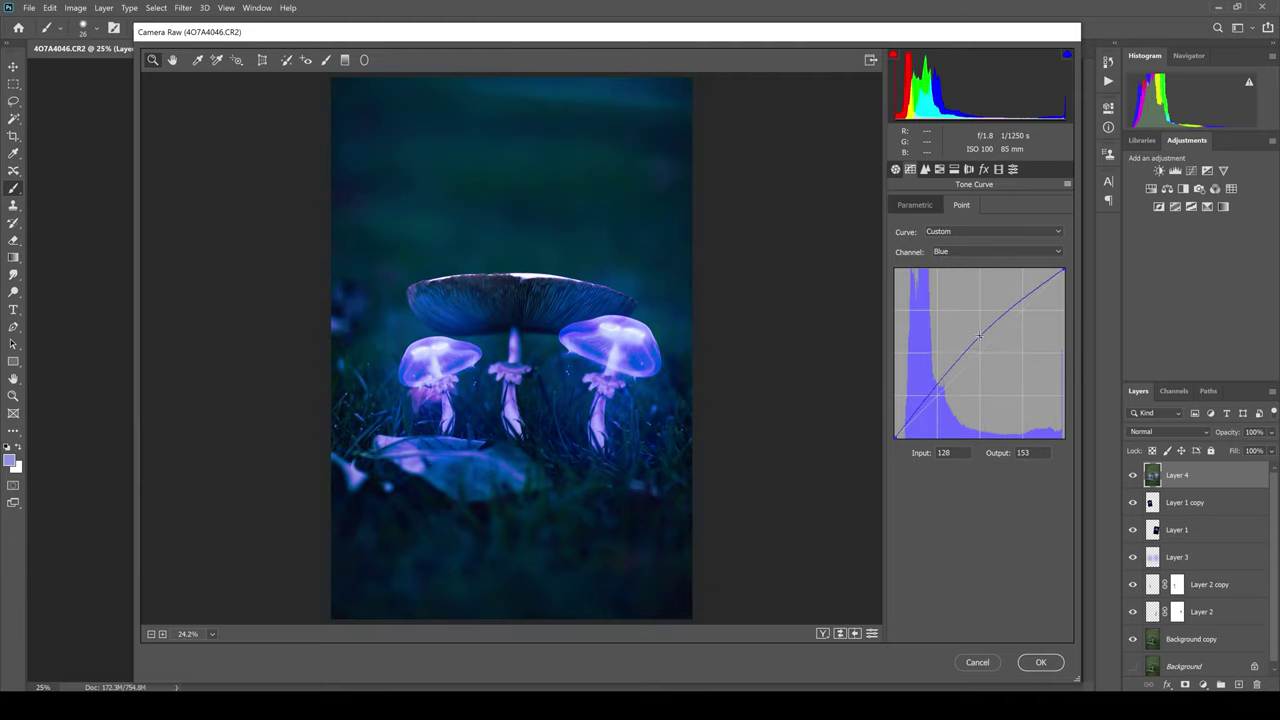
{"action": "left_click", "coordinate": [1023, 307]}
{"action": "left_click", "coordinate": [937, 398]}
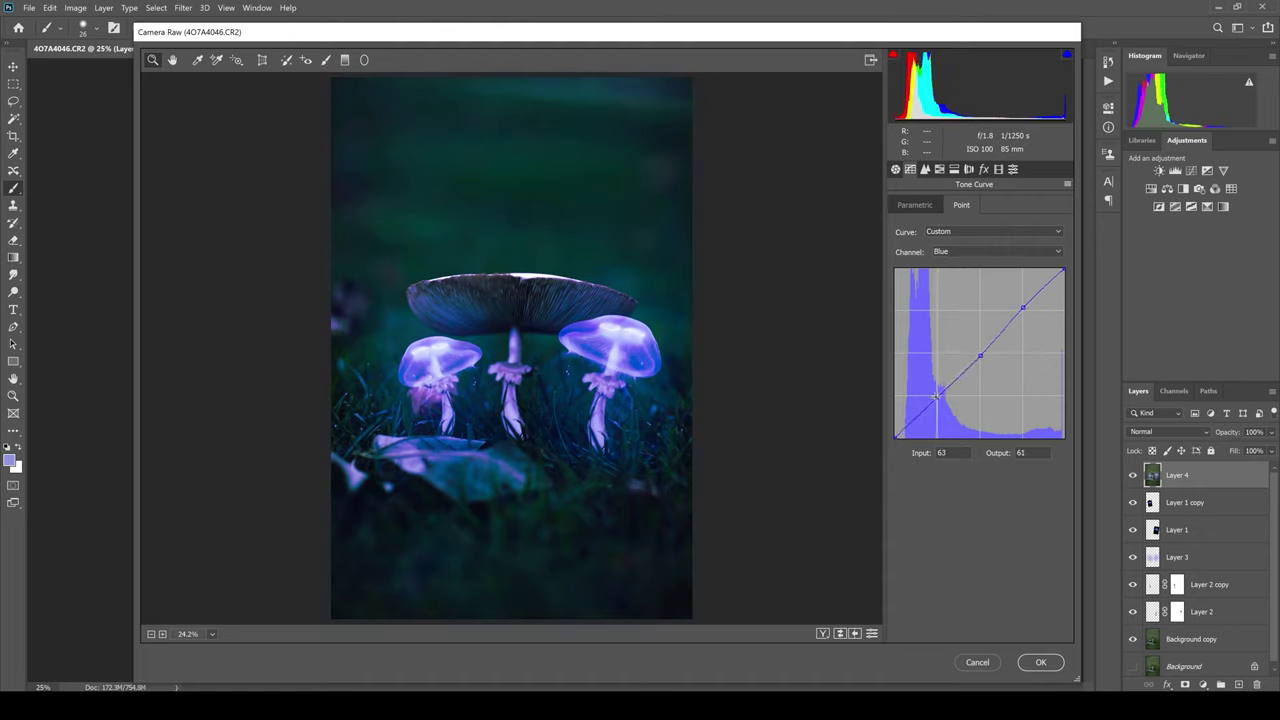
Step: Shift HSL hues: Reds +1, Greens +20, plus Oranges, Aquas and Blues
{"action": "left_click", "coordinate": [925, 169]}
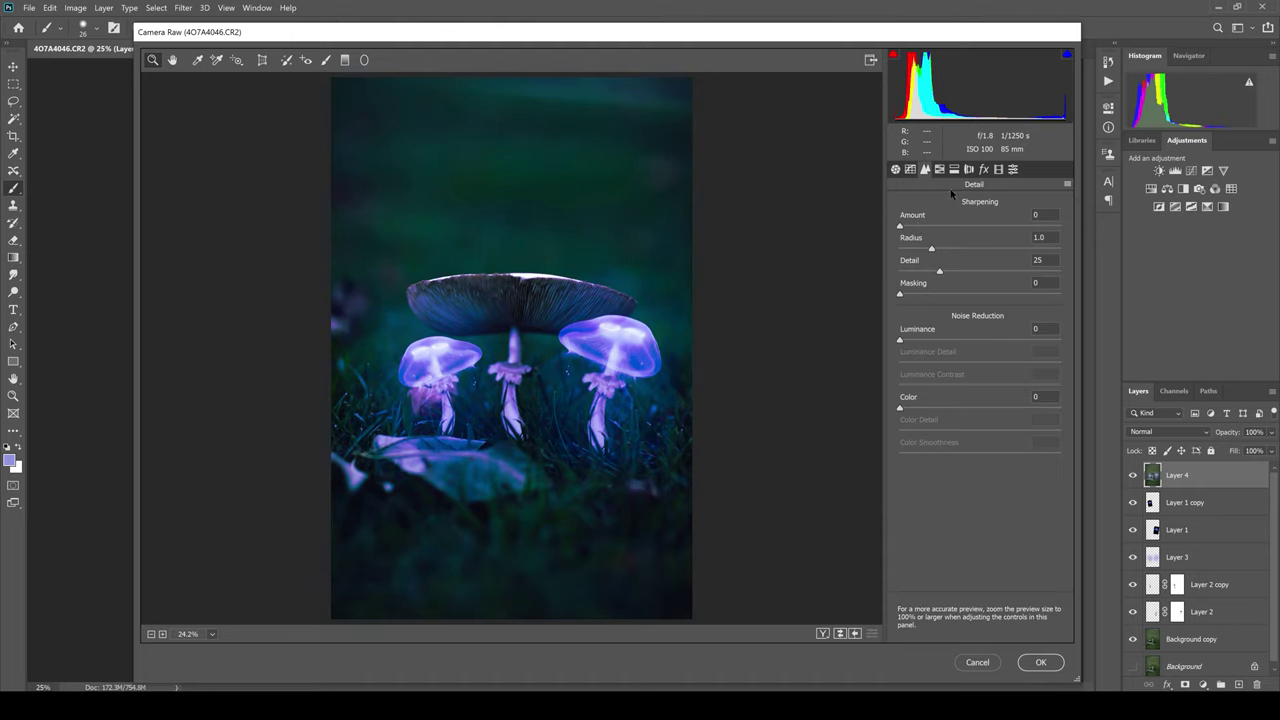
{"action": "left_click", "coordinate": [939, 169]}
{"action": "left_click", "coordinate": [904, 204]}
{"action": "left_click", "coordinate": [980, 254]}
{"action": "left_click_drag", "start_coordinate": [980, 277], "coordinate": [954, 278]}
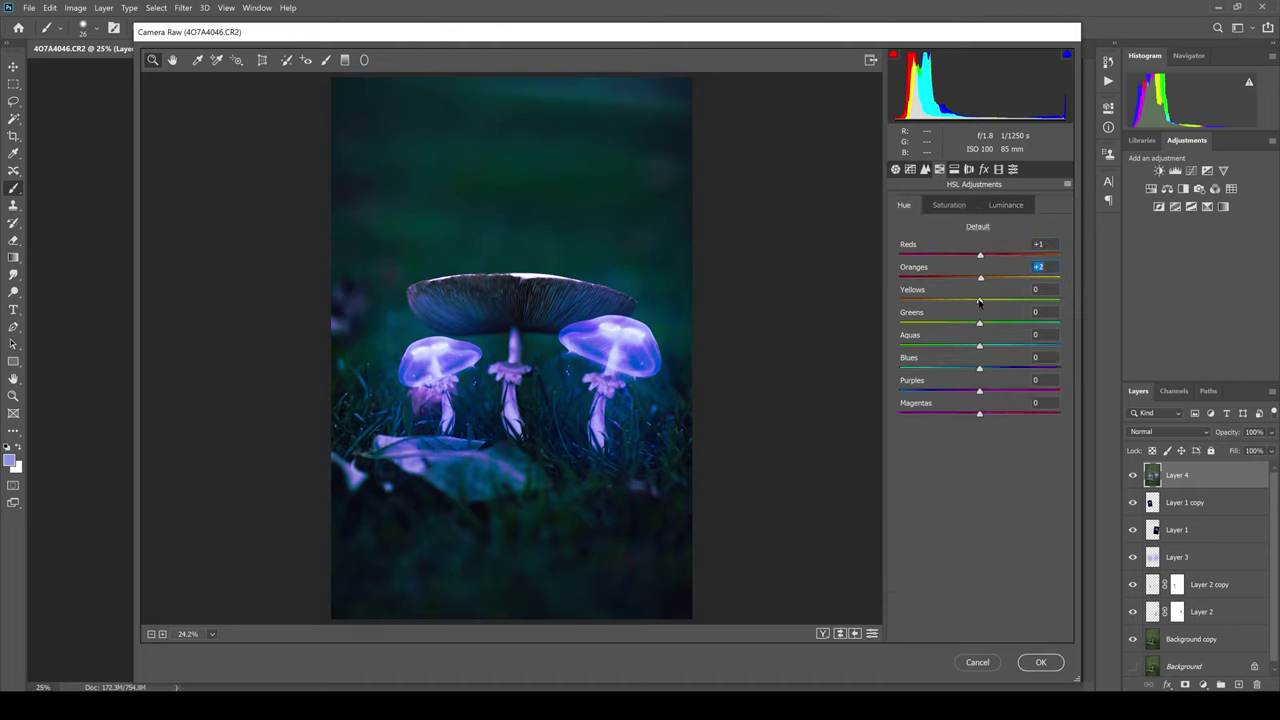
{"action": "left_click_drag", "start_coordinate": [980, 320], "coordinate": [995, 321]}
{"action": "left_click", "coordinate": [982, 345]}
{"action": "left_click", "coordinate": [980, 368]}
Step: Adjust HSL saturation: Aquas +3, Purples -40, Magentas -1, blues and greens lowered
{"action": "left_click", "coordinate": [949, 204]}
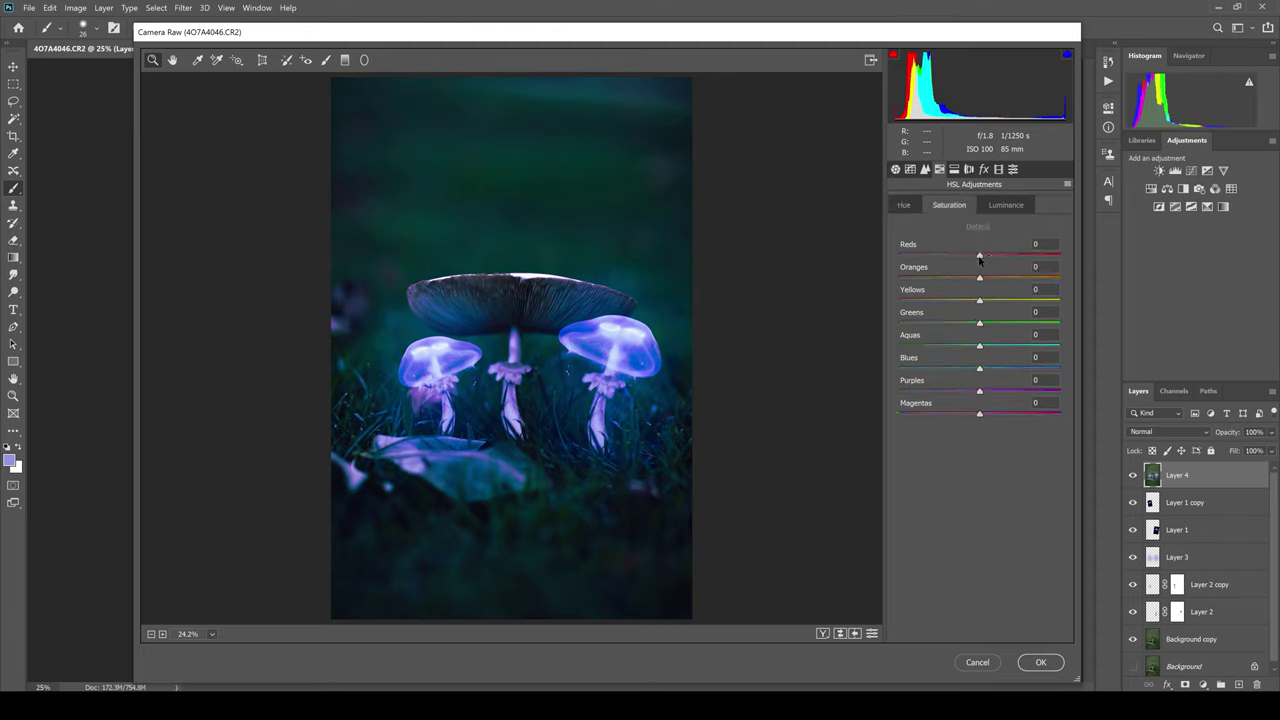
{"action": "left_click", "coordinate": [982, 345]}
{"action": "mouse_move", "coordinate": [980, 368]}
{"action": "left_mouse_down"}
{"action": "mouse_move", "coordinate": [948, 370]}
{"action": "mouse_move", "coordinate": [975, 368]}
{"action": "mouse_move", "coordinate": [938, 389]}
{"action": "left_mouse_up"}
{"action": "left_click", "coordinate": [979, 415]}
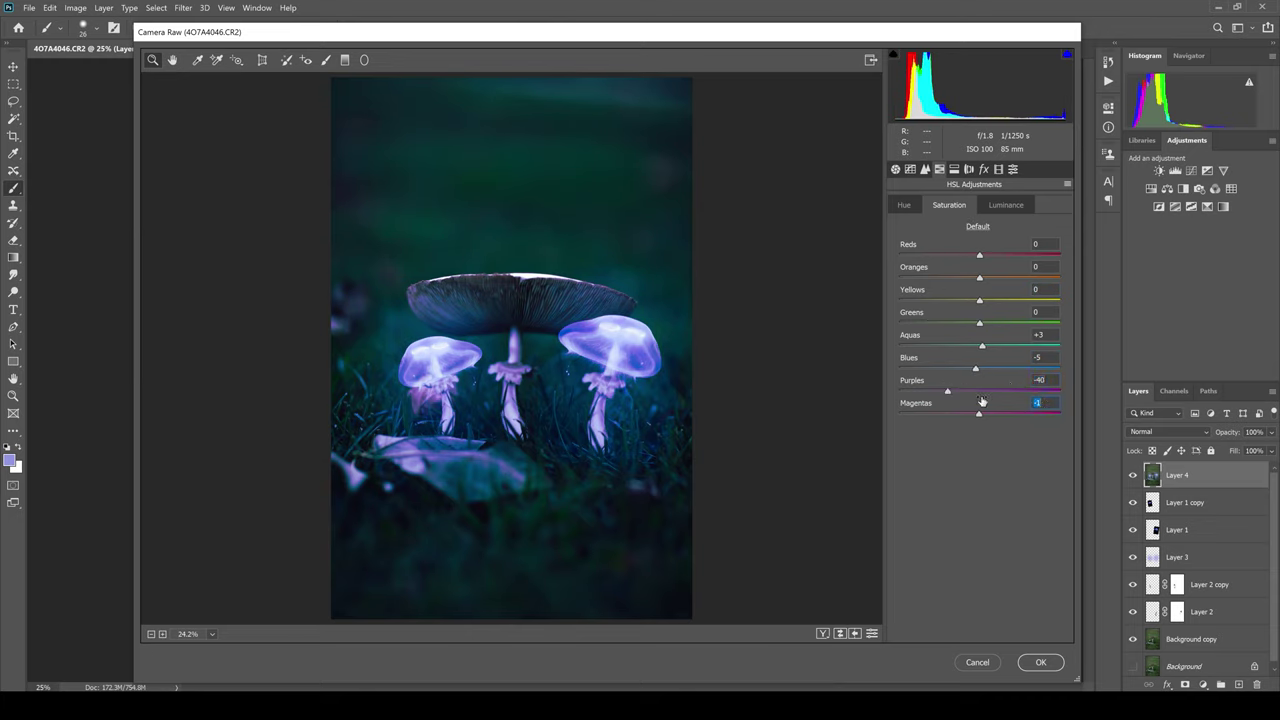
{"action": "left_click_drag", "start_coordinate": [979, 322], "coordinate": [777, 349]}
{"action": "left_click", "coordinate": [982, 345]}
Step: Brighten Blues luminance to +5 and raise Aquas and Greens luminance
{"action": "left_click", "coordinate": [1006, 204]}
{"action": "mouse_move", "coordinate": [979, 368]}
{"action": "left_mouse_down"}
{"action": "mouse_move", "coordinate": [1023, 345]}
{"action": "mouse_move", "coordinate": [999, 330]}
{"action": "left_mouse_up"}
{"action": "left_click", "coordinate": [981, 392]}
{"action": "left_click", "coordinate": [979, 413]}
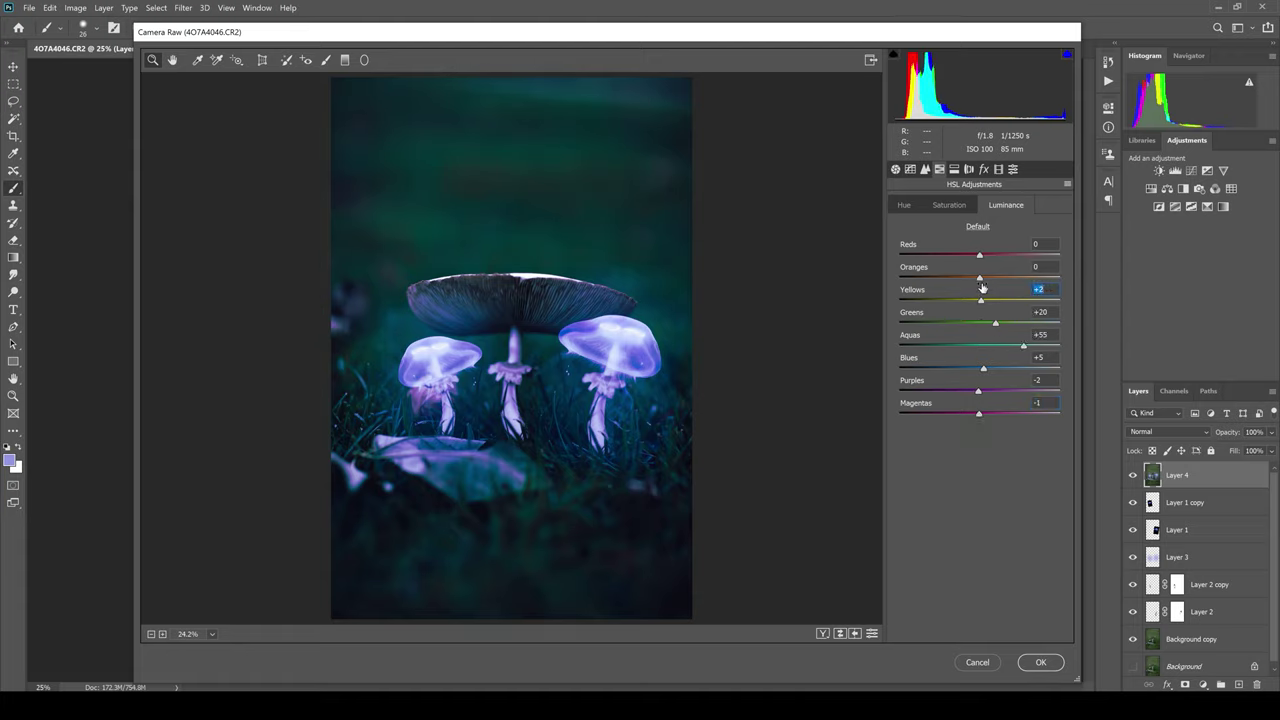
{"action": "key", "text": "ctrl+alt+5"}
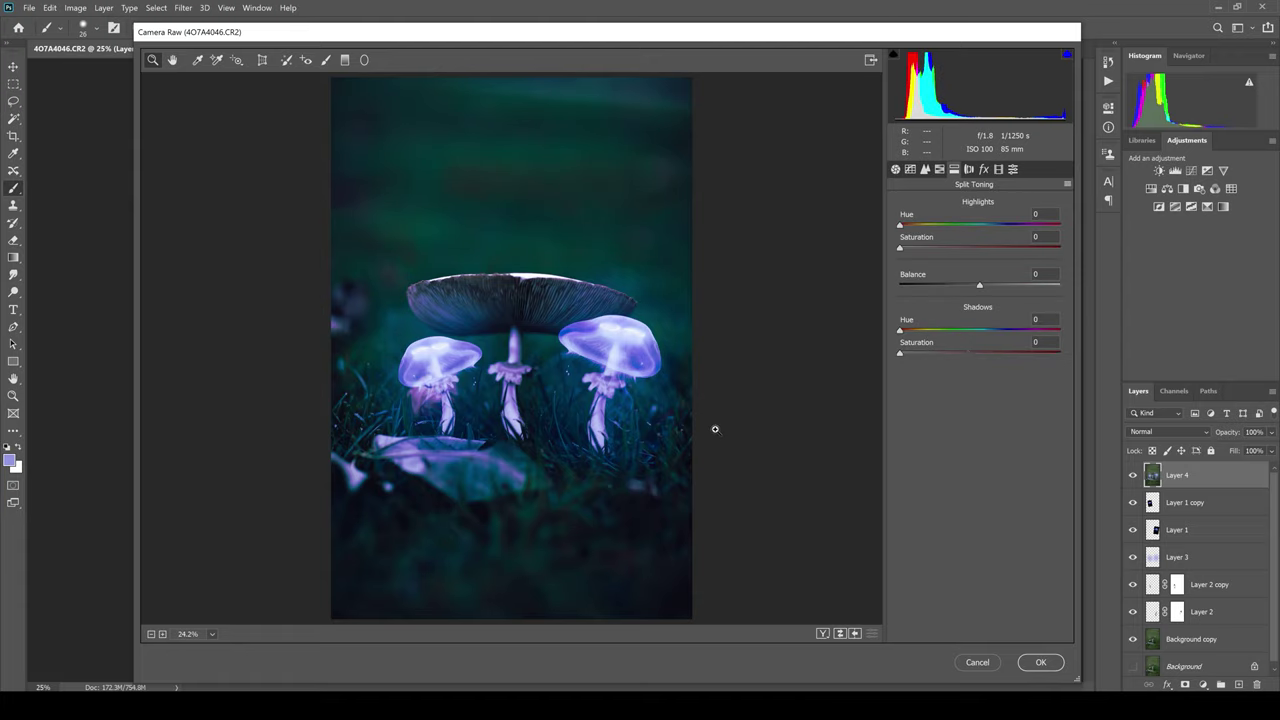
Step: Add lens and post-crop vignettes and shift the Red and Green Primary calibration
{"action": "left_click", "coordinate": [969, 169]}
{"action": "left_click_drag", "start_coordinate": [979, 428], "coordinate": [966, 430]}
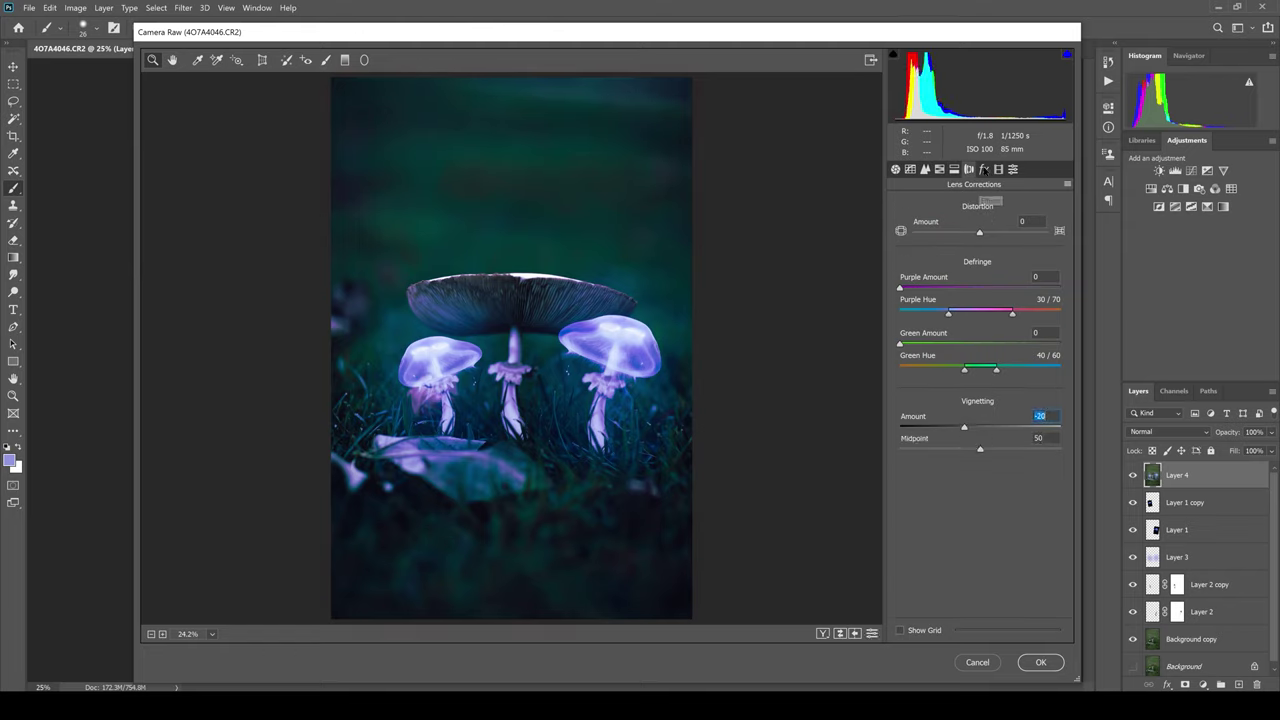
{"action": "left_click", "coordinate": [983, 169]}
{"action": "left_click_drag", "start_coordinate": [979, 347], "coordinate": [971, 347]}
{"action": "left_click", "coordinate": [998, 169]}
{"action": "mouse_move", "coordinate": [979, 258]}
{"action": "left_mouse_down"}
{"action": "mouse_move", "coordinate": [1013, 301]}
{"action": "mouse_move", "coordinate": [1040, 301]}
{"action": "mouse_move", "coordinate": [994, 326]}
{"action": "mouse_move", "coordinate": [984, 366]}
{"action": "left_mouse_up"}
{"action": "left_click_drag", "start_coordinate": [979, 386], "coordinate": [976, 453]}
Step: Apply the Camera Raw grade and inspect 4O7A4046-Edit.tif in Lightroom at FILL and 1:1 zoom
{"action": "left_click", "coordinate": [1040, 662]}
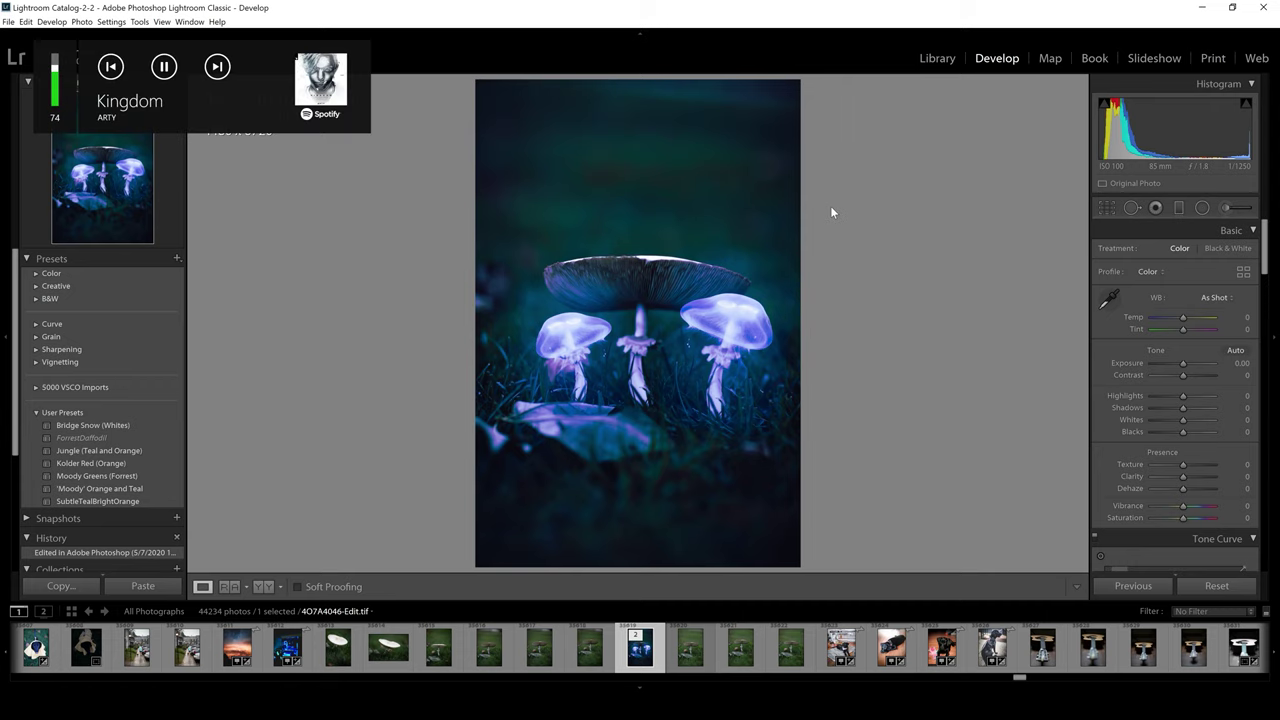
{"action": "left_click", "coordinate": [869, 186]}
{"action": "key", "text": "z"}
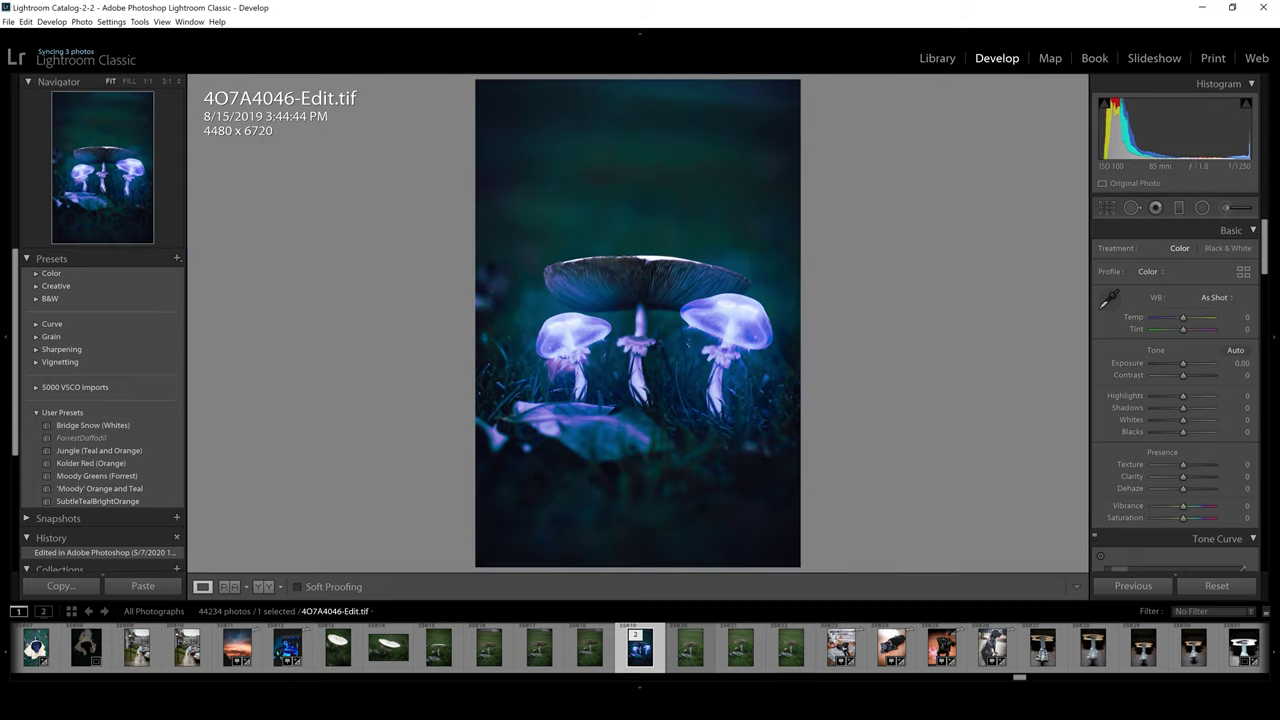
{"action": "left_click", "coordinate": [874, 264]}
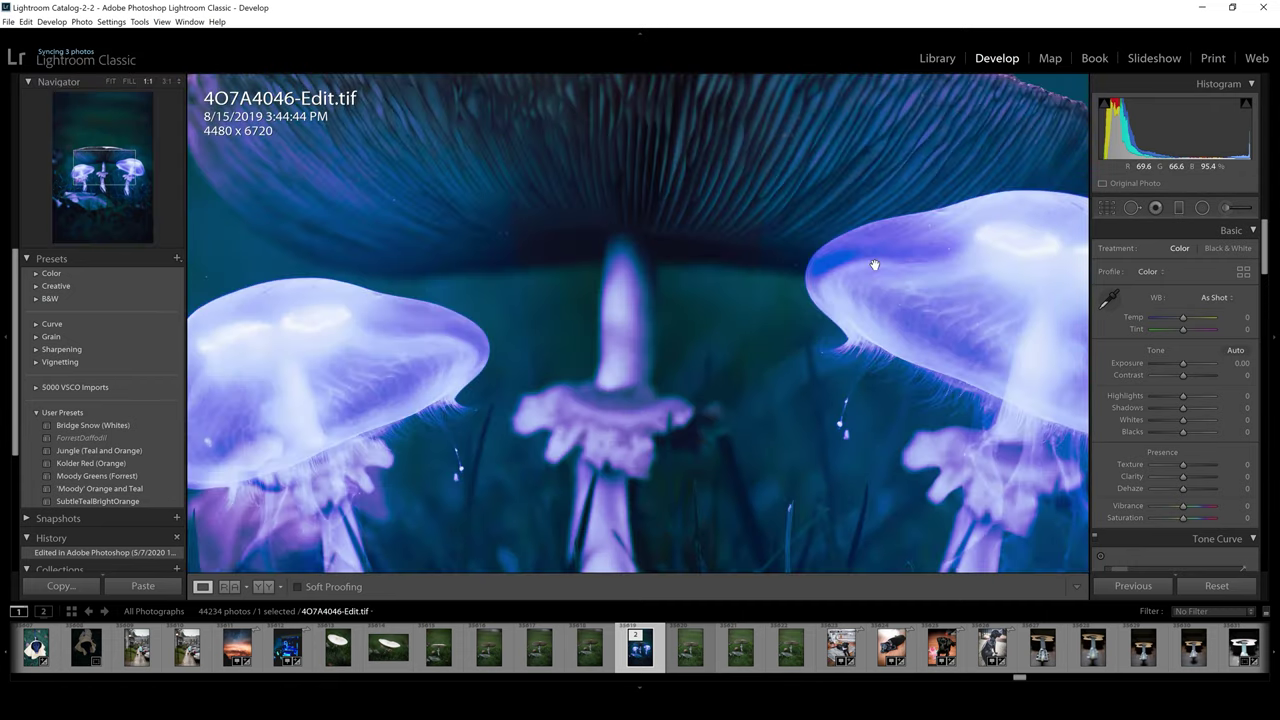
{"action": "left_click", "coordinate": [874, 264]}
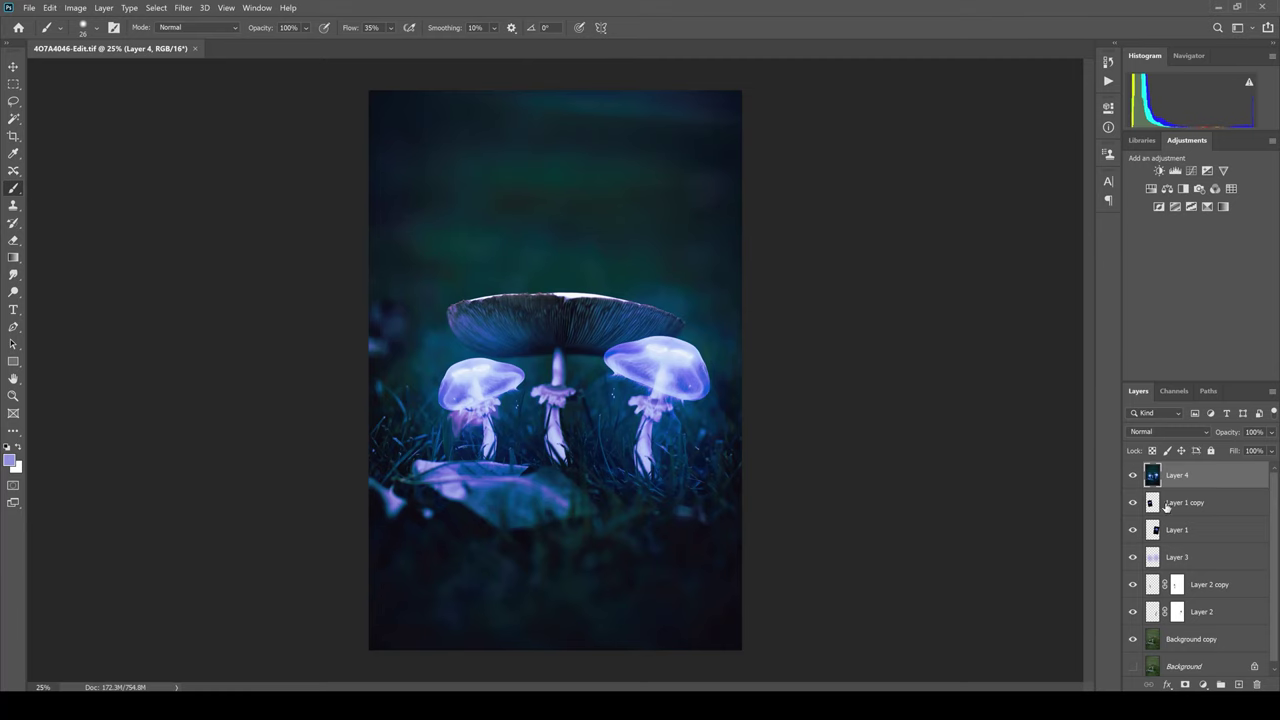
Step: Hide Layer 4, add a layer mask to Layer 1, and zoom in on the right jellyfish
{"action": "left_click", "coordinate": [1133, 476]}
{"action": "left_click", "coordinate": [1133, 476]}
{"action": "left_click", "coordinate": [1133, 476]}
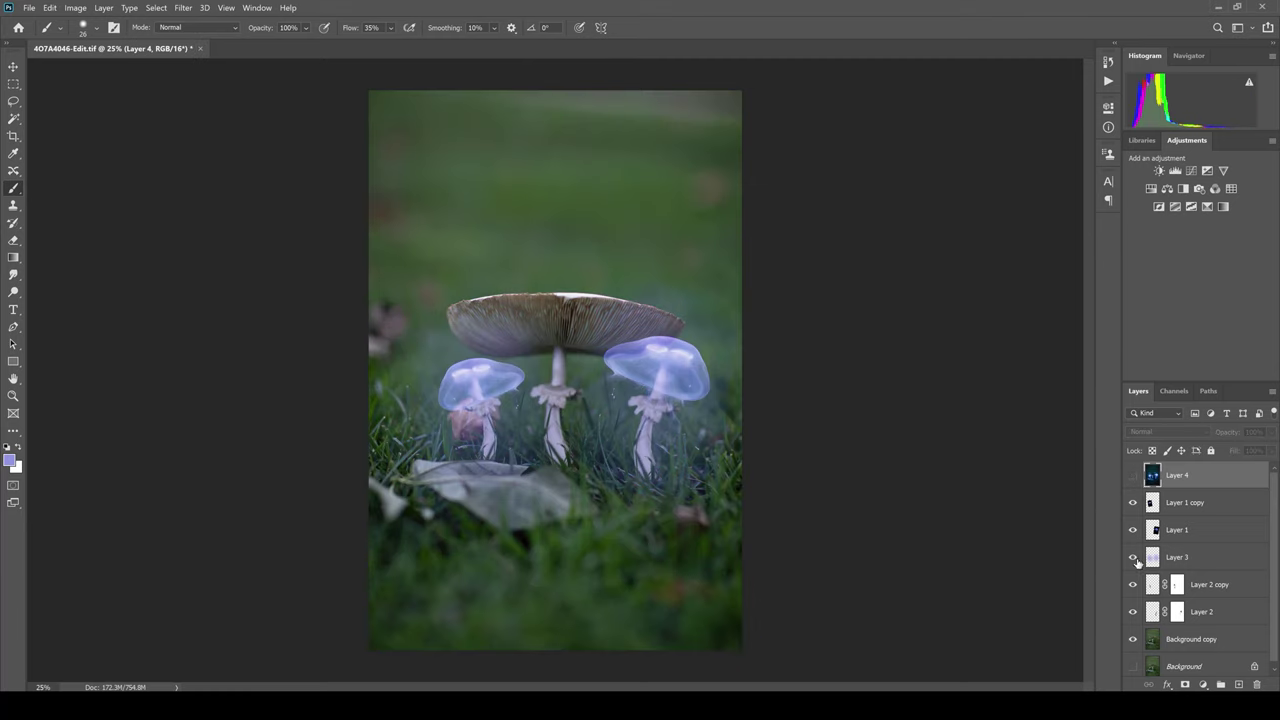
{"action": "left_click", "coordinate": [1200, 529]}
{"action": "left_click", "coordinate": [1185, 685]}
{"action": "key", "text": "ctrl+plus"}
{"action": "key", "text": "ctrl+plus"}
{"action": "key", "text": "ctrl+plus"}
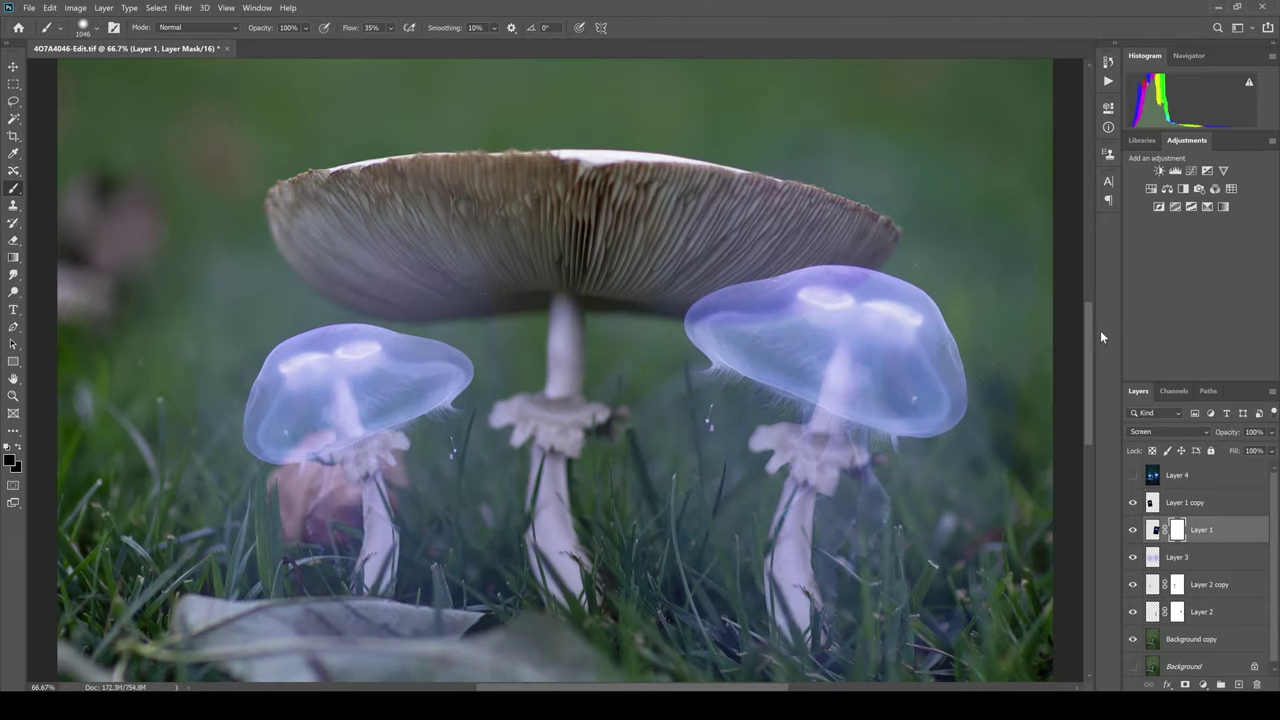
{"action": "left_click_drag", "start_coordinate": [645, 232], "coordinate": [408, 232]}
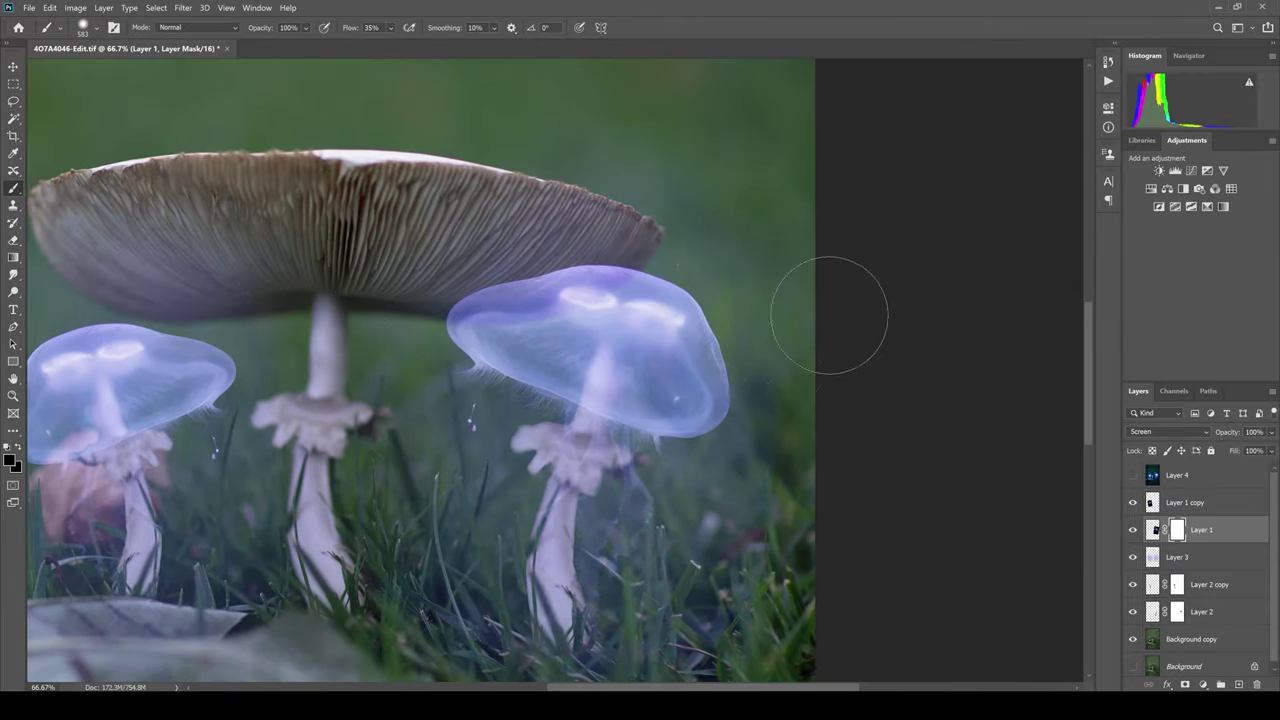
{"action": "scroll", "coordinate": [769, 561], "scroll_direction": "down", "scroll_amount": 5}
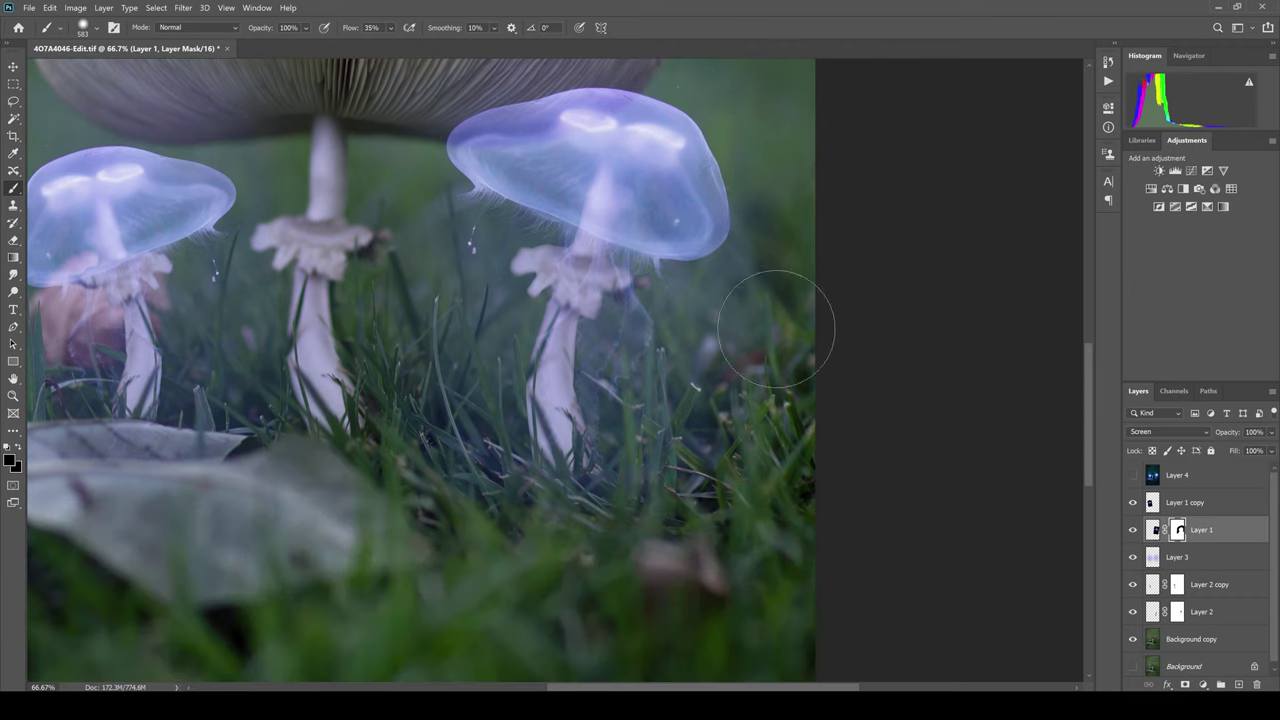
{"action": "left_click_drag", "start_coordinate": [651, 688], "coordinate": [537, 688]}
{"action": "left_click_drag", "start_coordinate": [300, 195], "coordinate": [334, 238]}
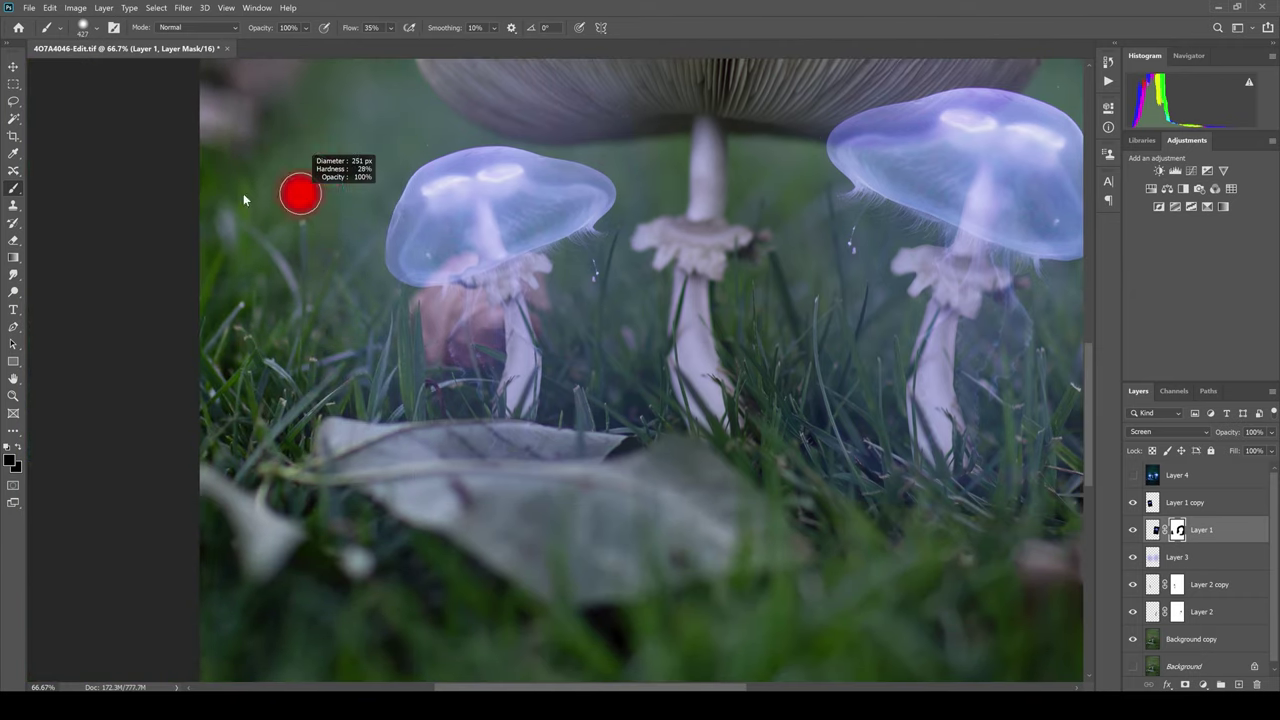
Step: Paint Layer 1 copy's mask with a smaller brush to blend the jellyfish, then zoom out to 50%
{"action": "key", "text": "alt+bracketright"}
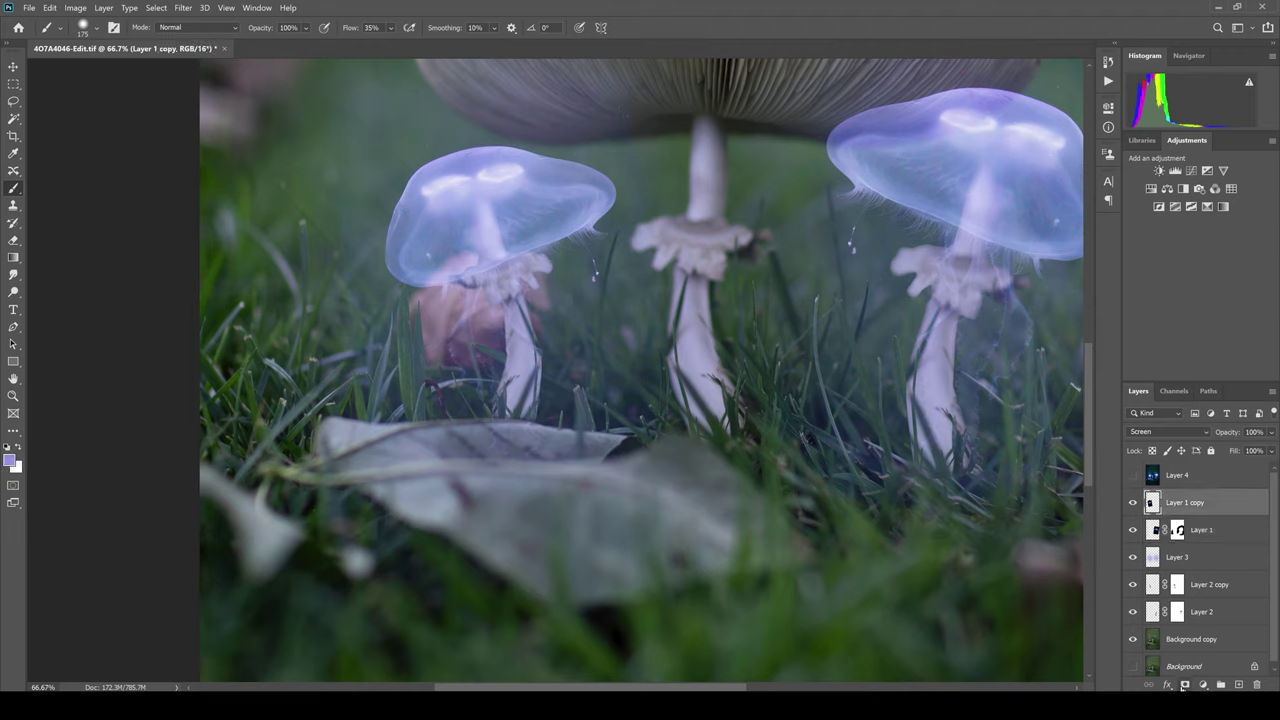
{"action": "left_click_drag", "start_coordinate": [250, 410], "coordinate": [288, 410]}
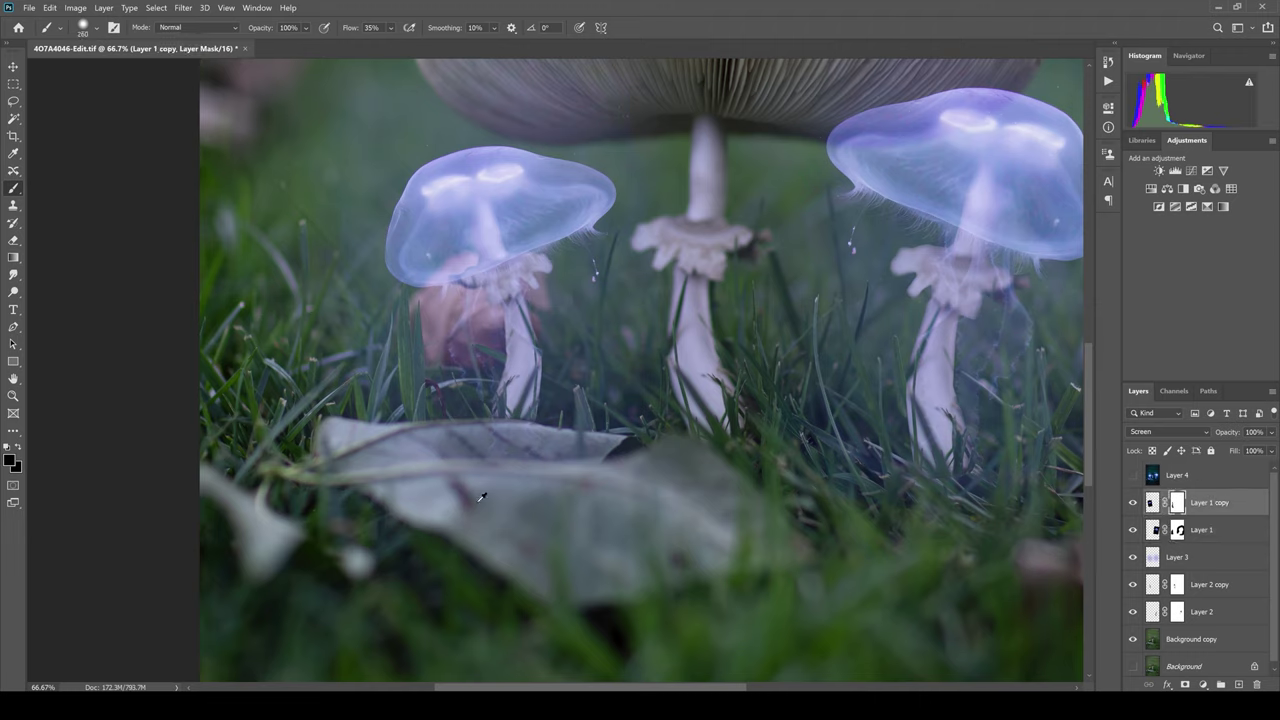
{"action": "scroll", "coordinate": [528, 480], "scroll_direction": "up", "scroll_amount": 1}
{"action": "left_click_drag", "start_coordinate": [560, 476], "coordinate": [528, 476]}
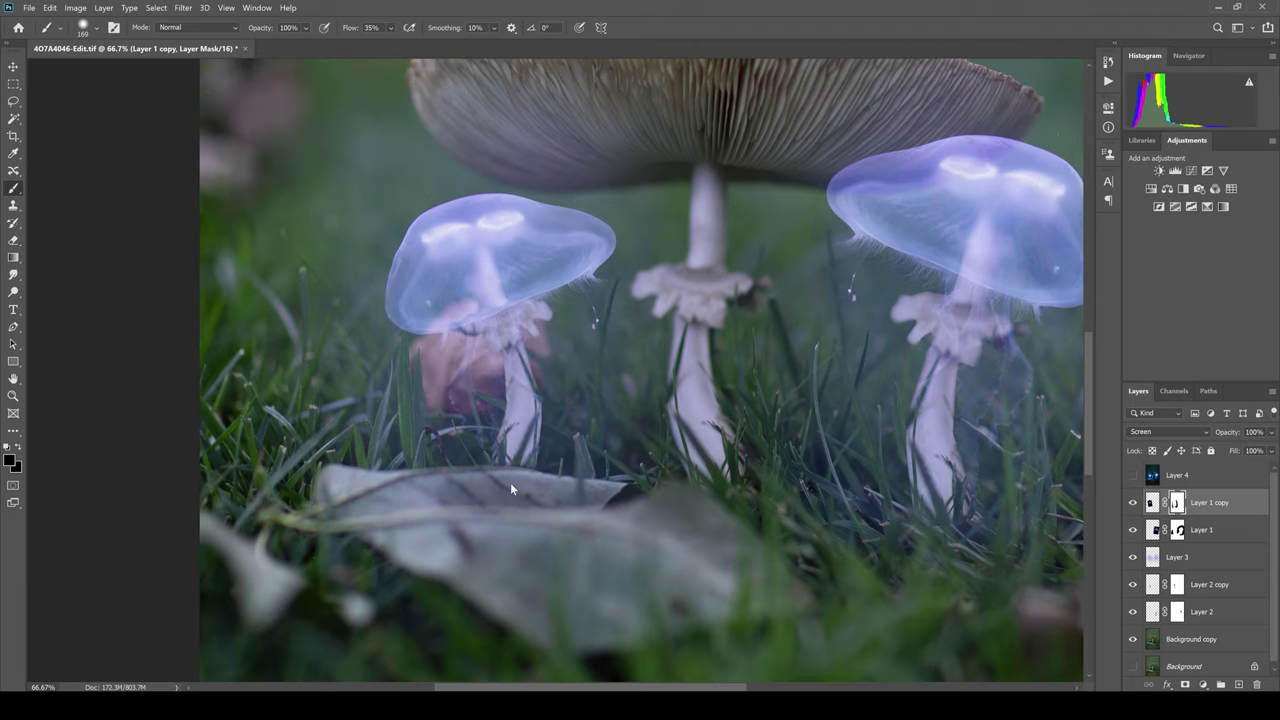
{"action": "scroll", "coordinate": [371, 243], "scroll_direction": "up", "scroll_amount": 4}
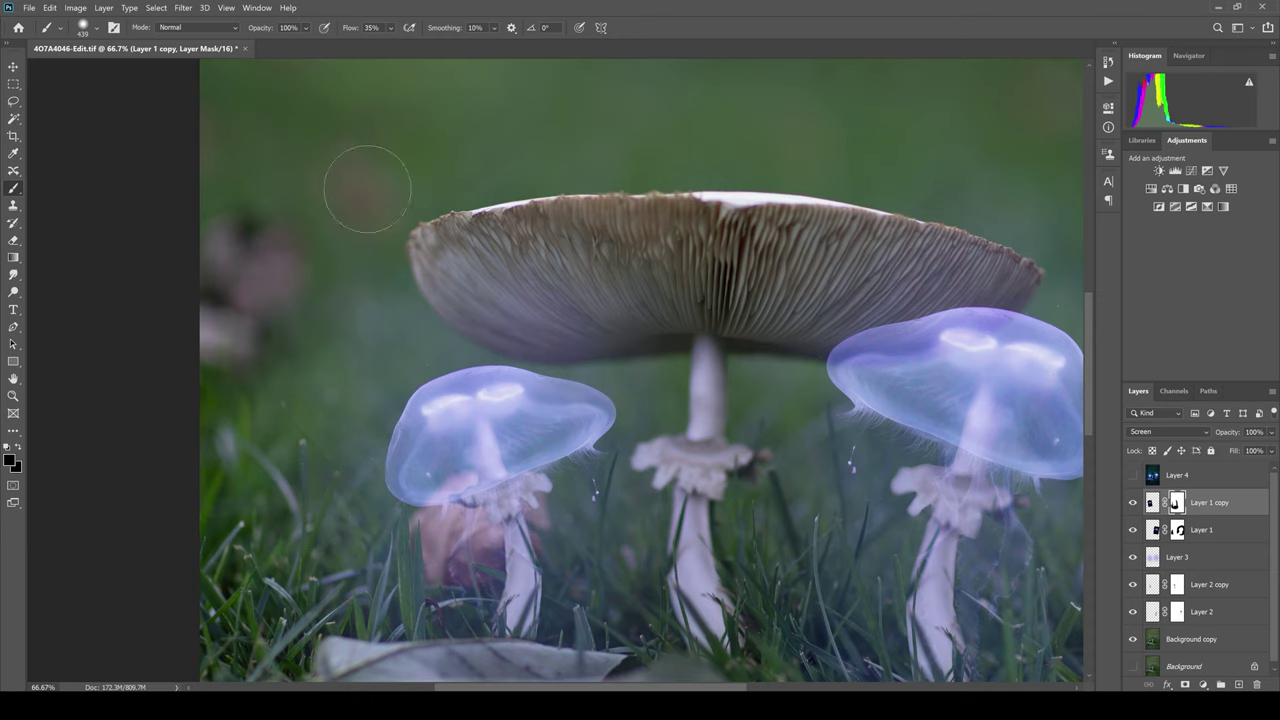
{"action": "key", "text": "ctrl+minus"}
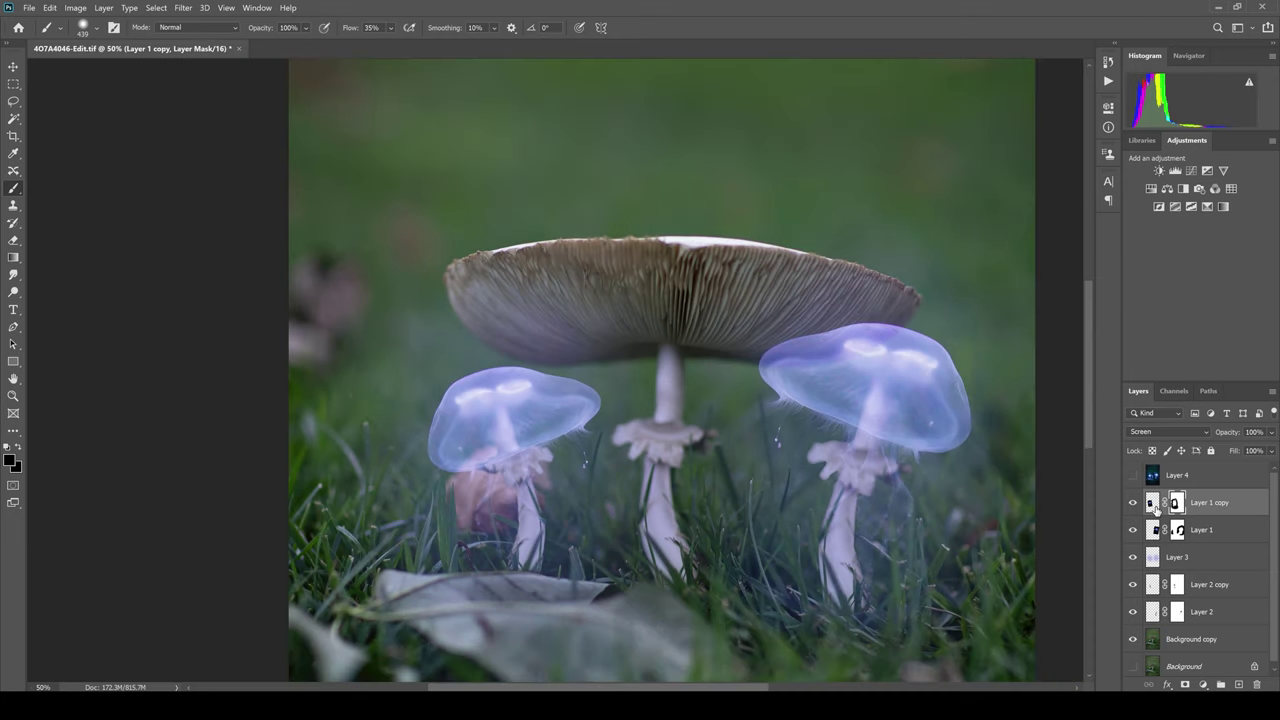
{"action": "left_click", "coordinate": [1153, 530]}
Step: Apply a 15 px Tilt-Shift blur to Layer 1, keeping a narrow sharp band on the left jellyfish
{"action": "left_click", "coordinate": [183, 7]}
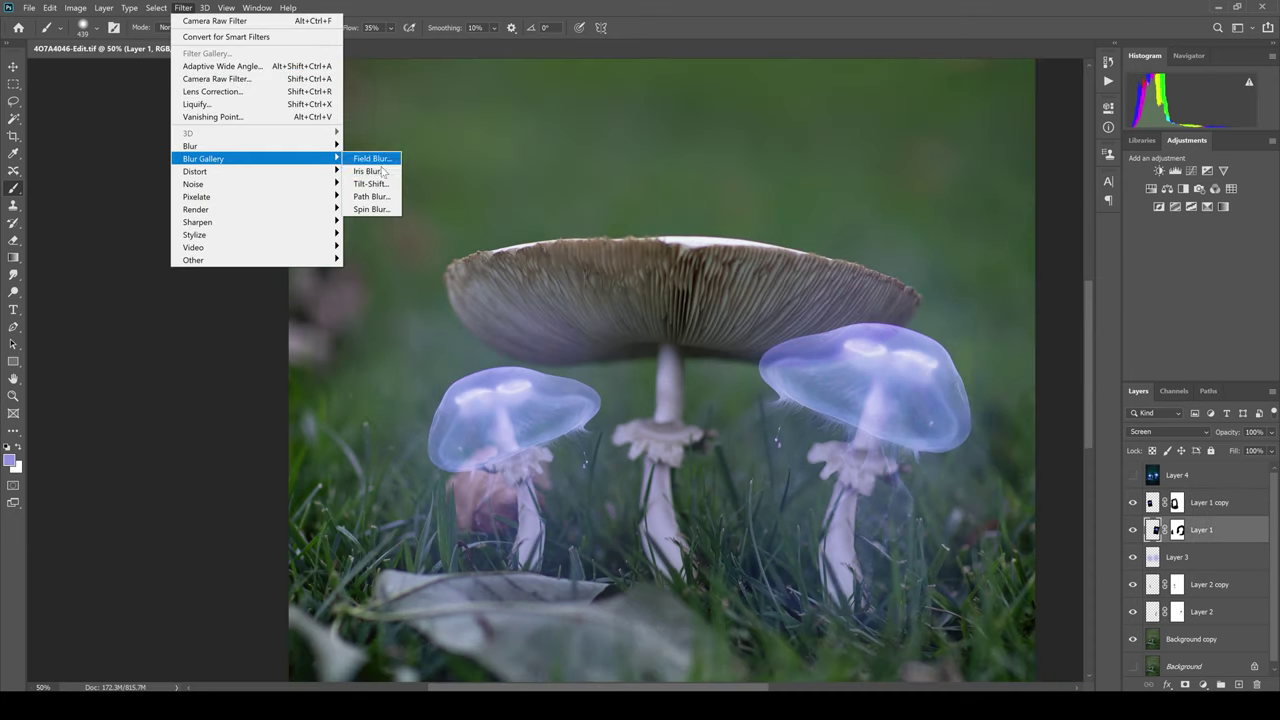
{"action": "left_click", "coordinate": [370, 184]}
{"action": "left_click", "coordinate": [413, 454]}
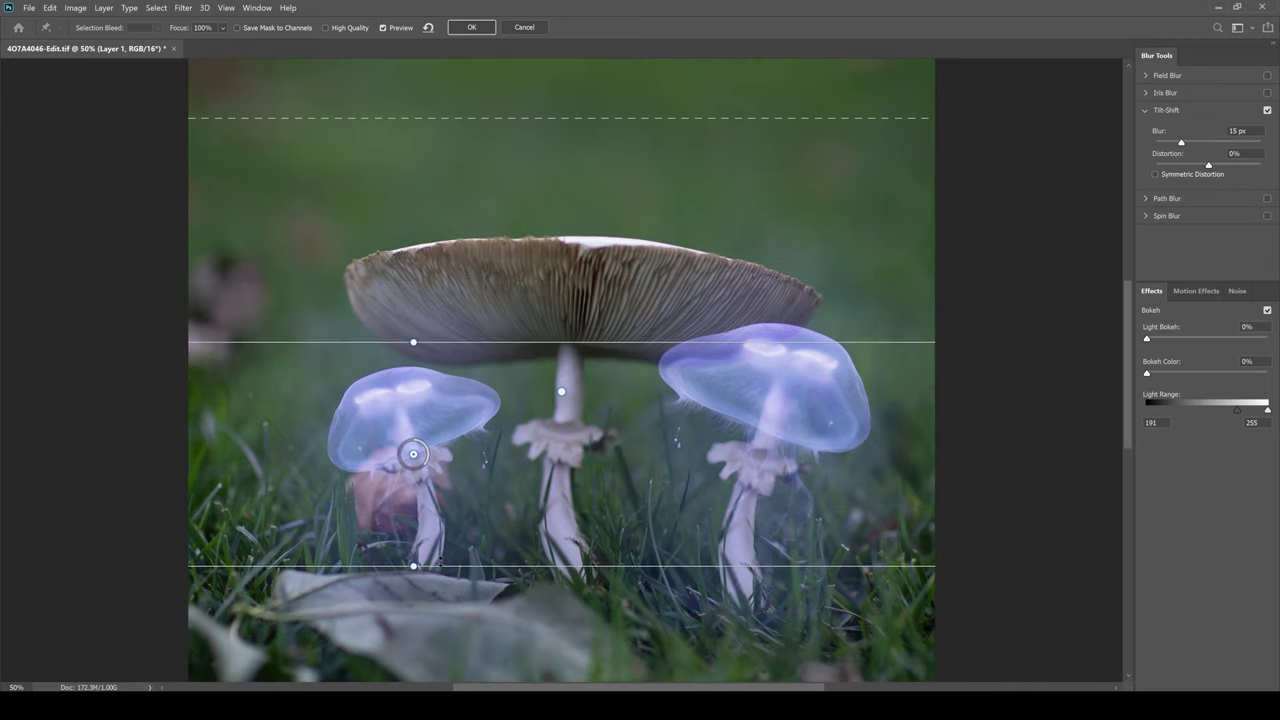
{"action": "scroll", "coordinate": [403, 625], "scroll_direction": "down", "scroll_amount": 2}
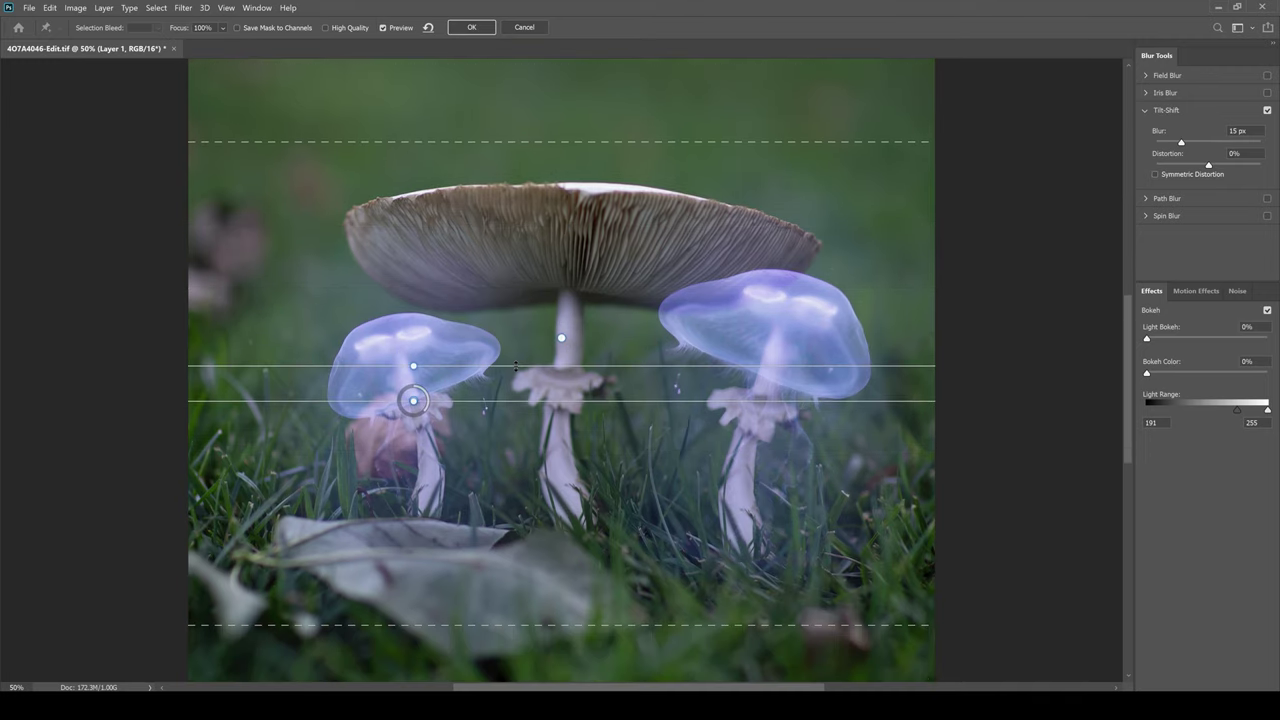
{"action": "left_click_drag", "start_coordinate": [523, 288], "coordinate": [515, 348]}
{"action": "left_click_drag", "start_coordinate": [520, 122], "coordinate": [510, 312]}
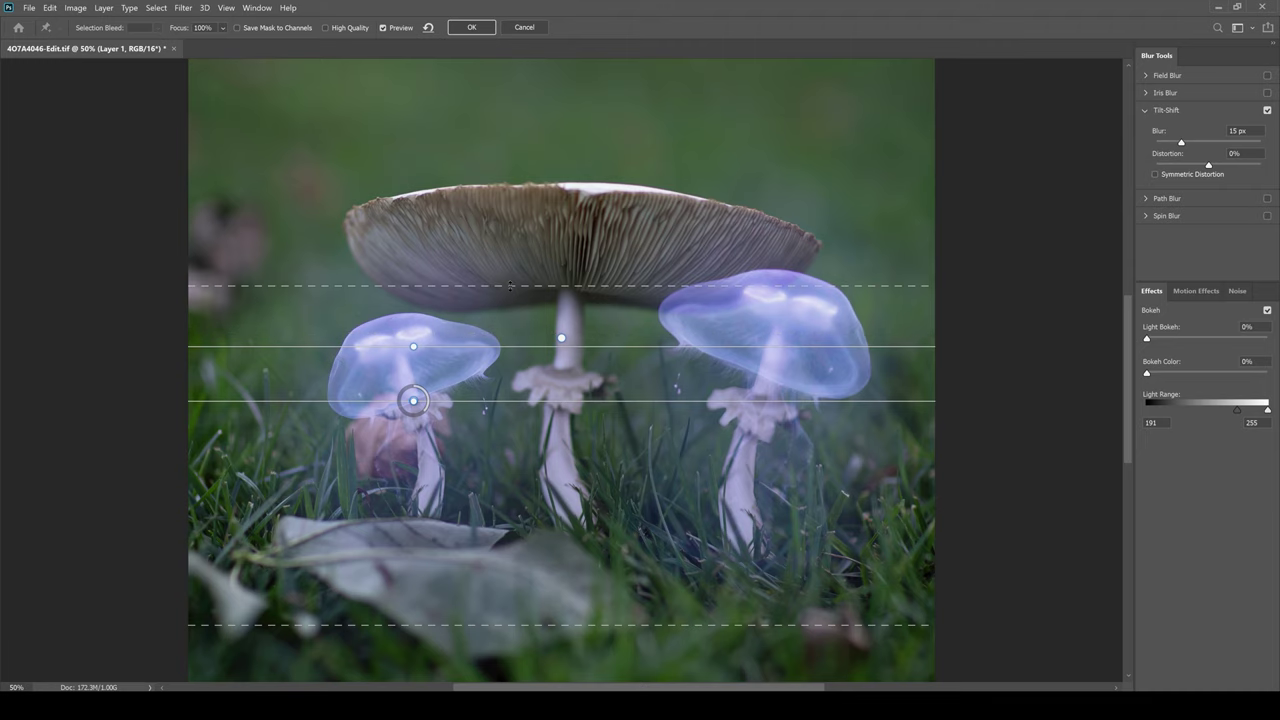
{"action": "left_click_drag", "start_coordinate": [420, 625], "coordinate": [420, 431]}
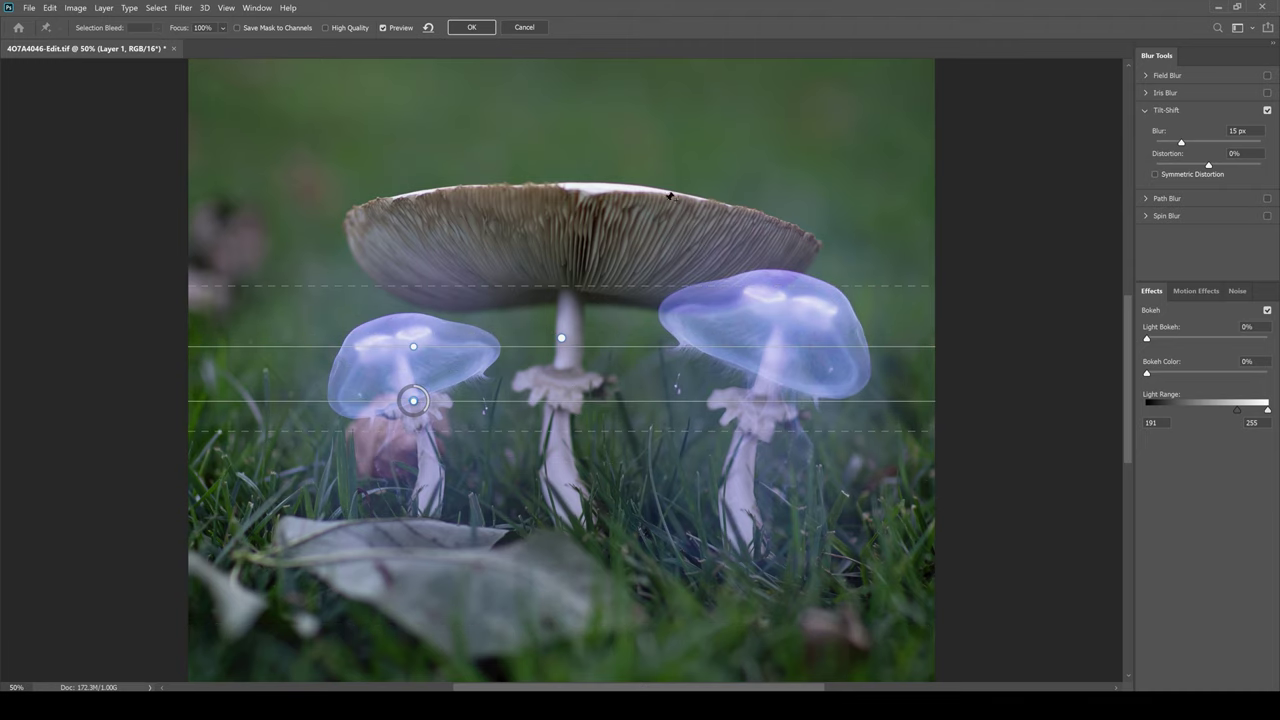
{"action": "key", "text": "Return"}
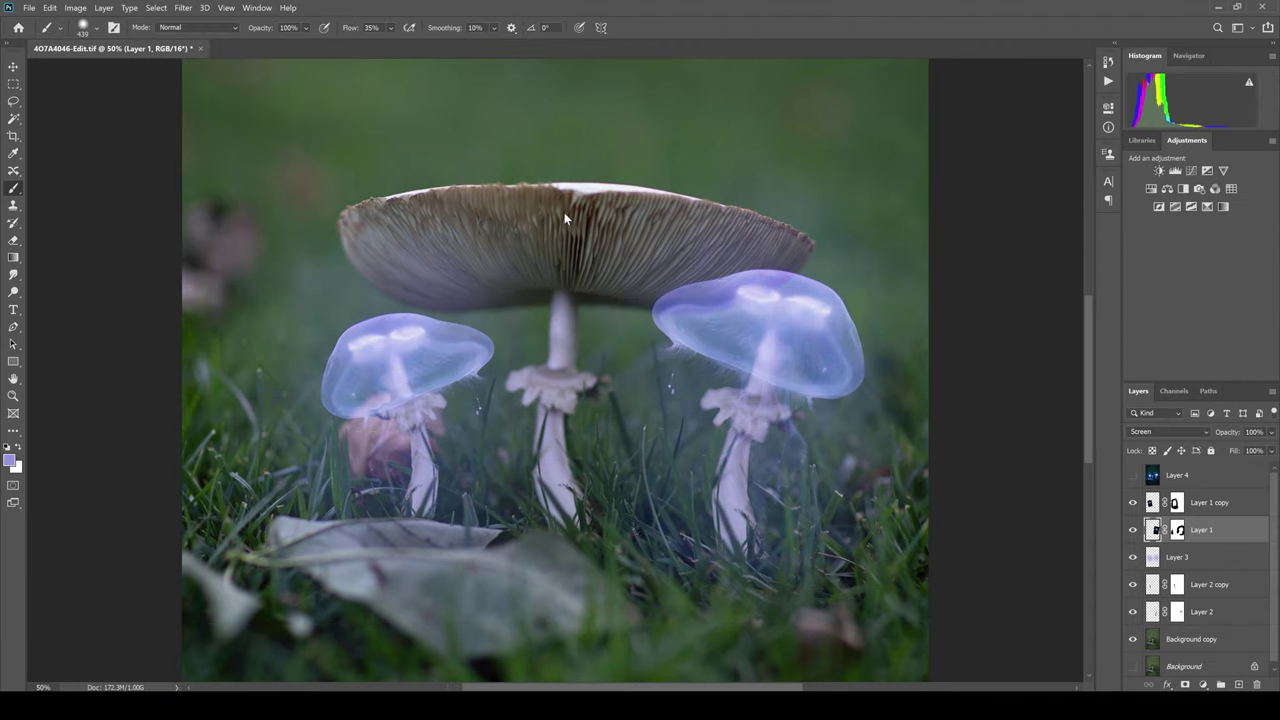
Step: Apply the same Tilt-Shift blur to Layer 1 copy, centring the sharp band on the right jellyfish
{"action": "left_click", "coordinate": [1198, 503]}
{"action": "left_click", "coordinate": [183, 7]}
{"action": "left_click", "coordinate": [375, 176]}
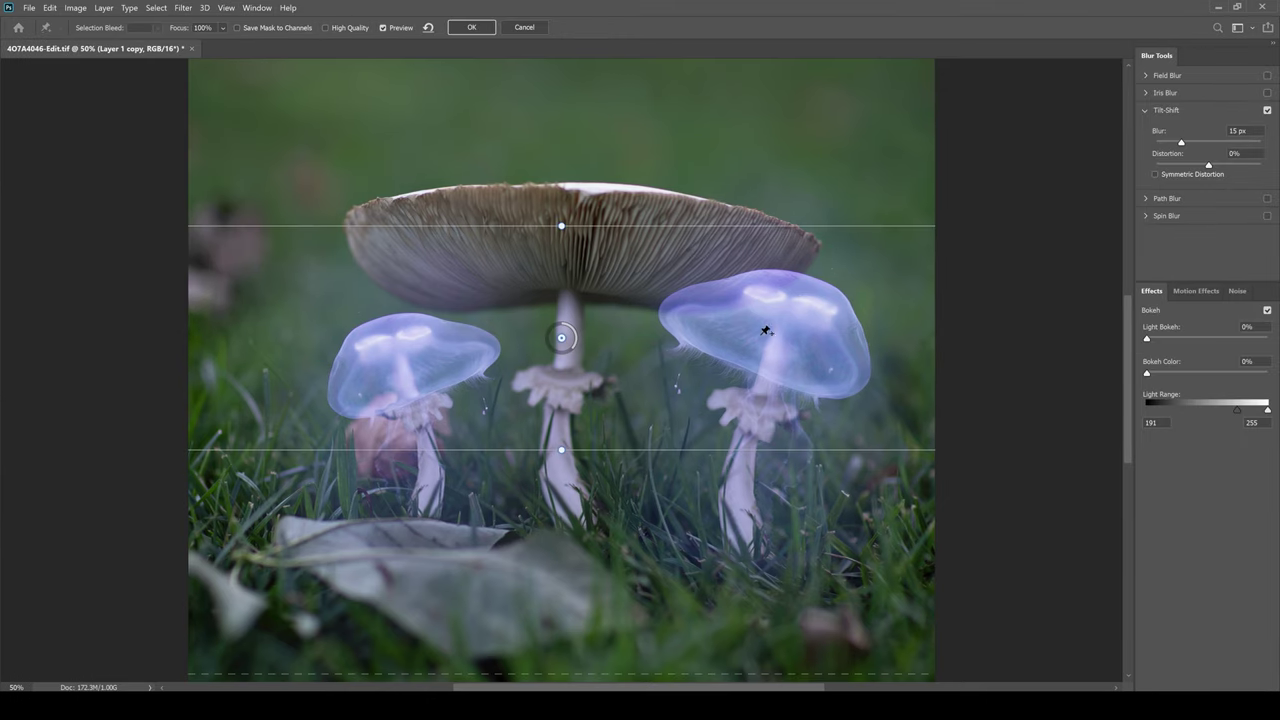
{"action": "left_click", "coordinate": [746, 365]}
{"action": "left_click_drag", "start_coordinate": [746, 253], "coordinate": [746, 298]}
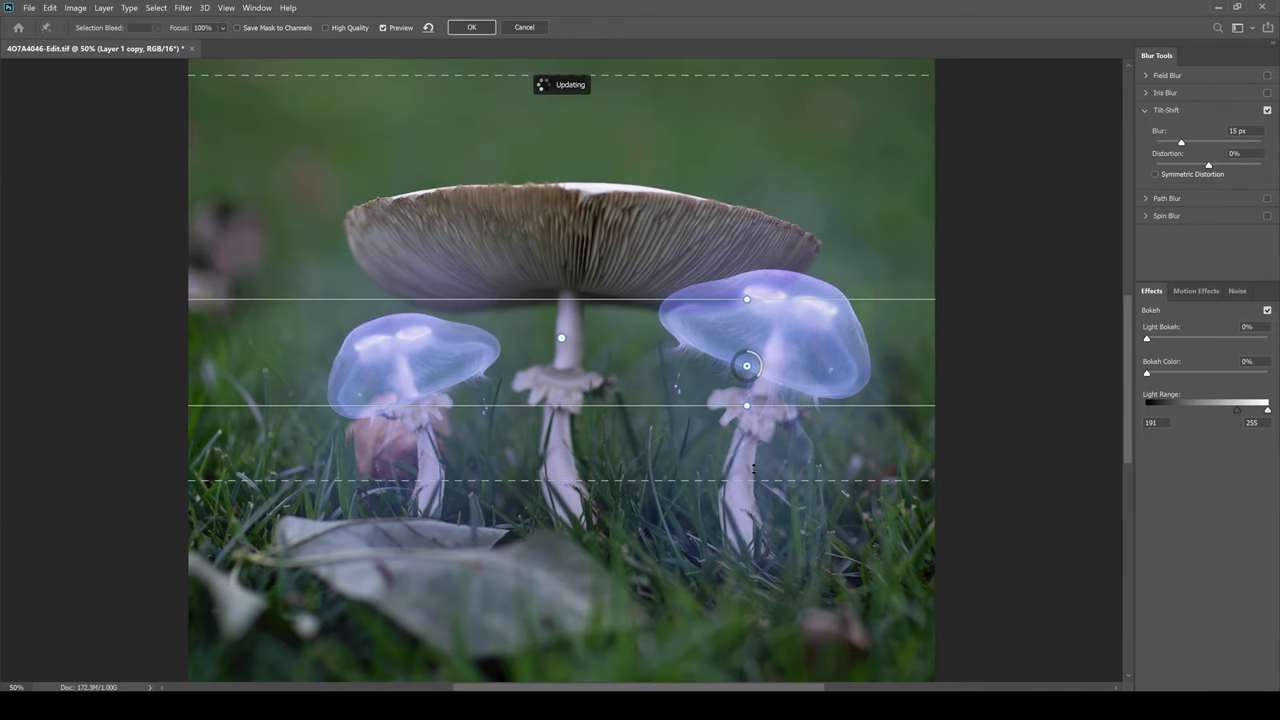
{"action": "key", "text": "Return"}
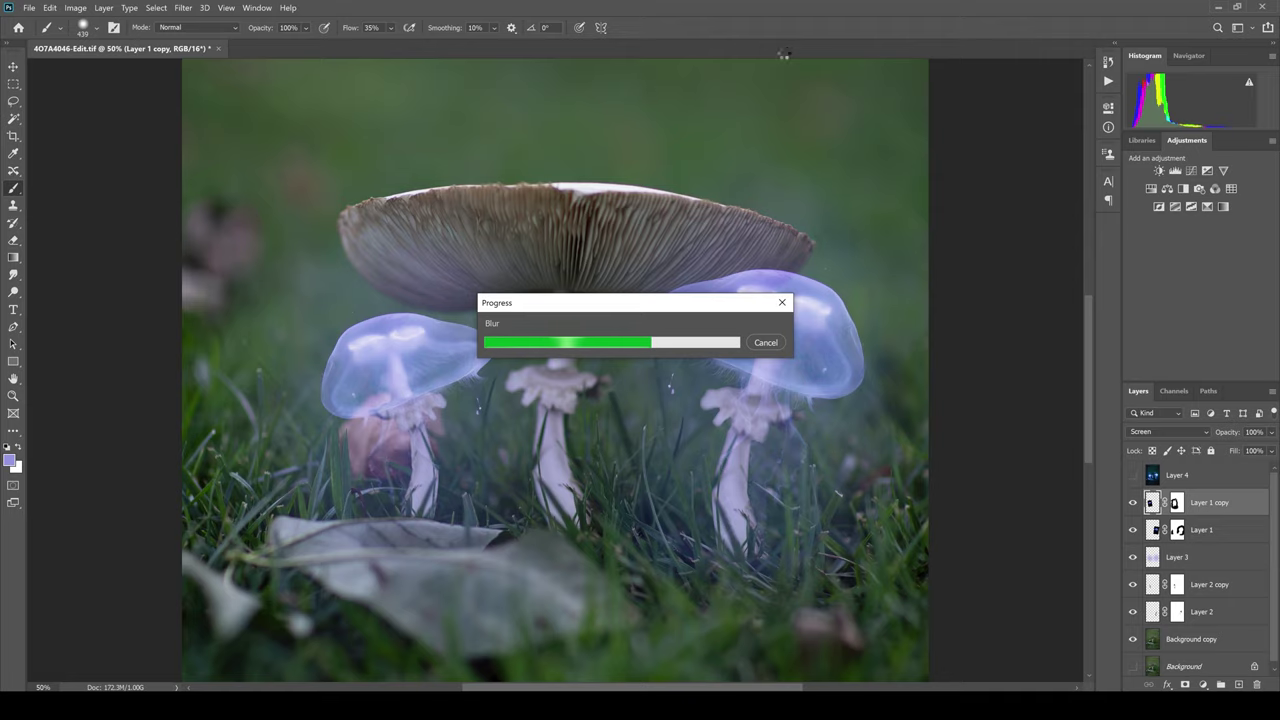
{"action": "key", "text": "ctrl+minus"}
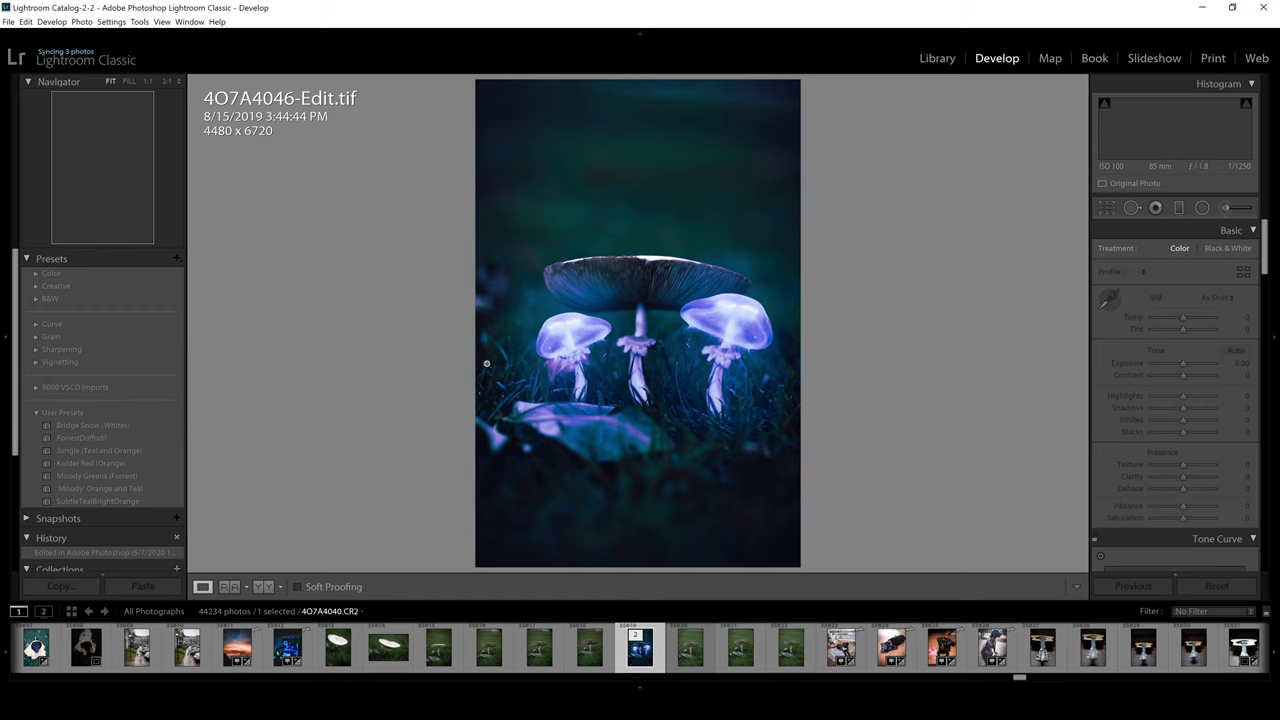
Step: Darken the exposure and adjust the Basic tone sliders
{"action": "mouse_move", "coordinate": [1183, 363]}
{"action": "left_mouse_down"}
{"action": "mouse_move", "coordinate": [1171, 361]}
{"action": "mouse_move", "coordinate": [1196, 374]}
{"action": "mouse_move", "coordinate": [1199, 396]}
{"action": "mouse_move", "coordinate": [1172, 408]}
{"action": "mouse_move", "coordinate": [1193, 419]}
{"action": "left_mouse_up"}
{"action": "left_click", "coordinate": [1247, 362]}
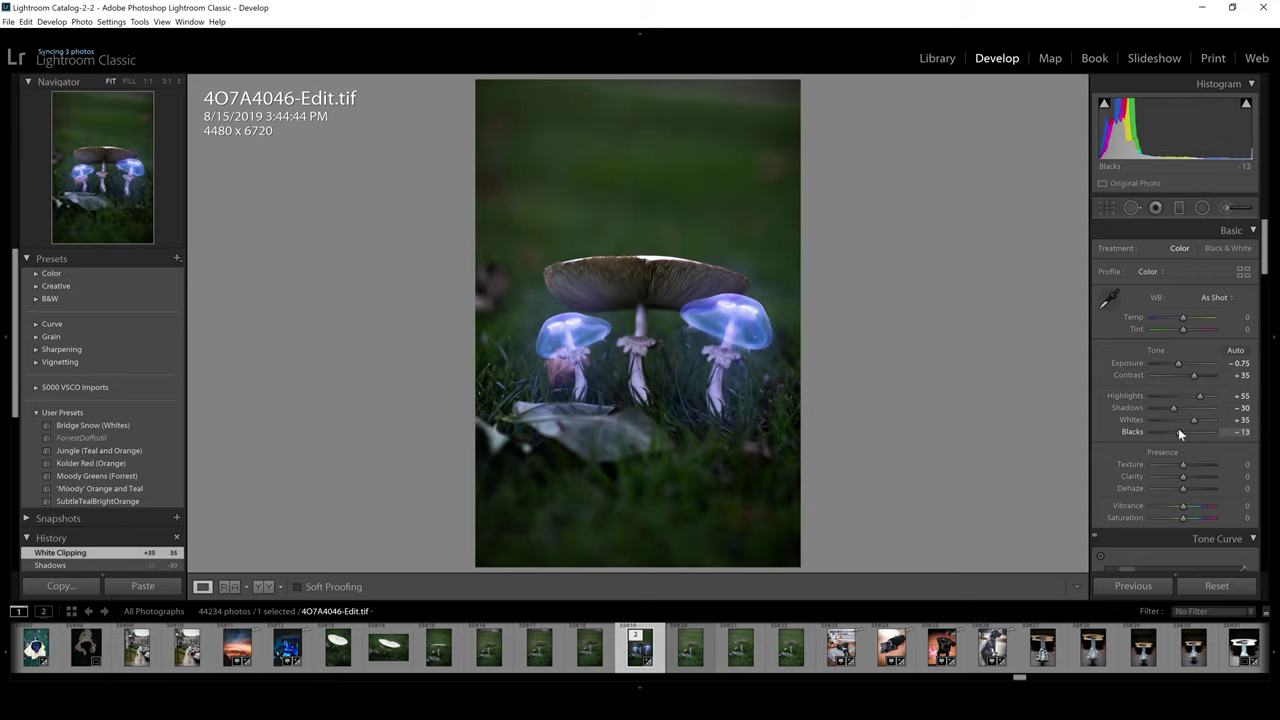
{"action": "left_click_drag", "start_coordinate": [1183, 505], "coordinate": [1189, 505]}
{"action": "left_click_drag", "start_coordinate": [1183, 517], "coordinate": [1190, 517]}
{"action": "scroll", "coordinate": [1170, 400], "scroll_direction": "down", "scroll_amount": 3}
{"action": "scroll", "coordinate": [1134, 232], "scroll_direction": "down", "scroll_amount": 3}
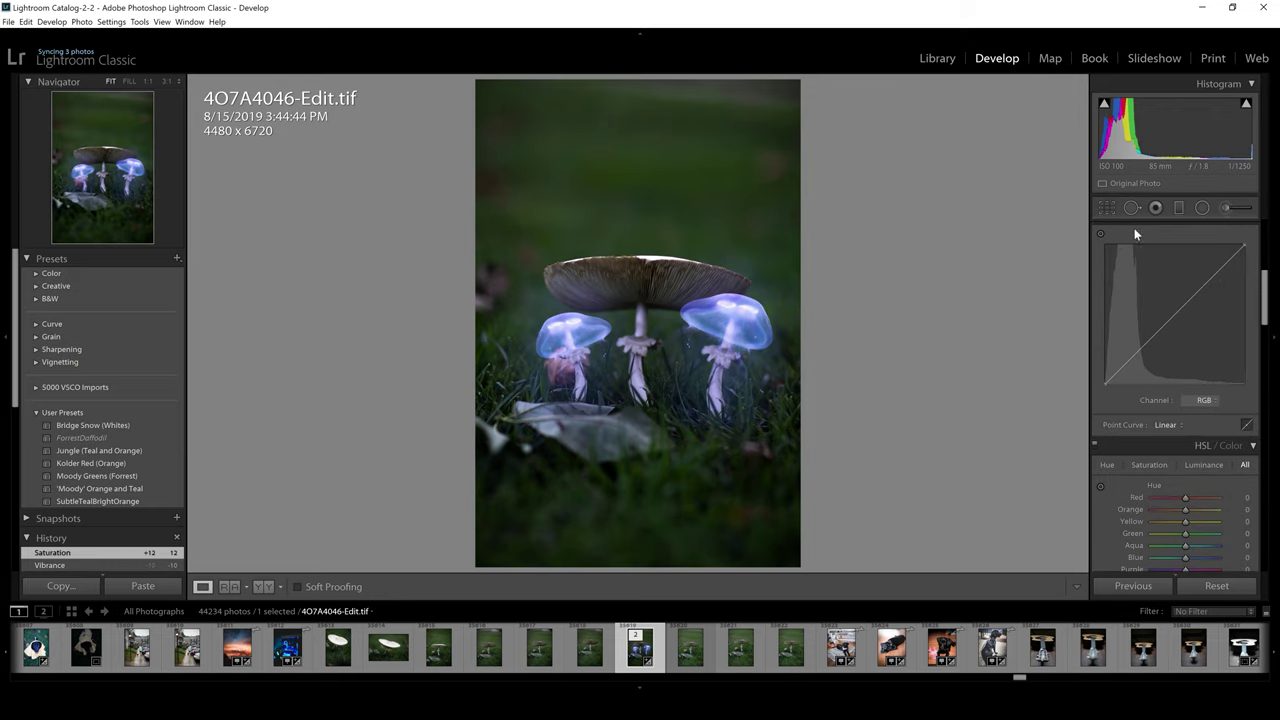
Step: Shape the tone curve into a contrast S curve
{"action": "left_click_drag", "start_coordinate": [1172, 316], "coordinate": [1173, 308]}
{"action": "left_click_drag", "start_coordinate": [1139, 352], "coordinate": [1098, 375]}
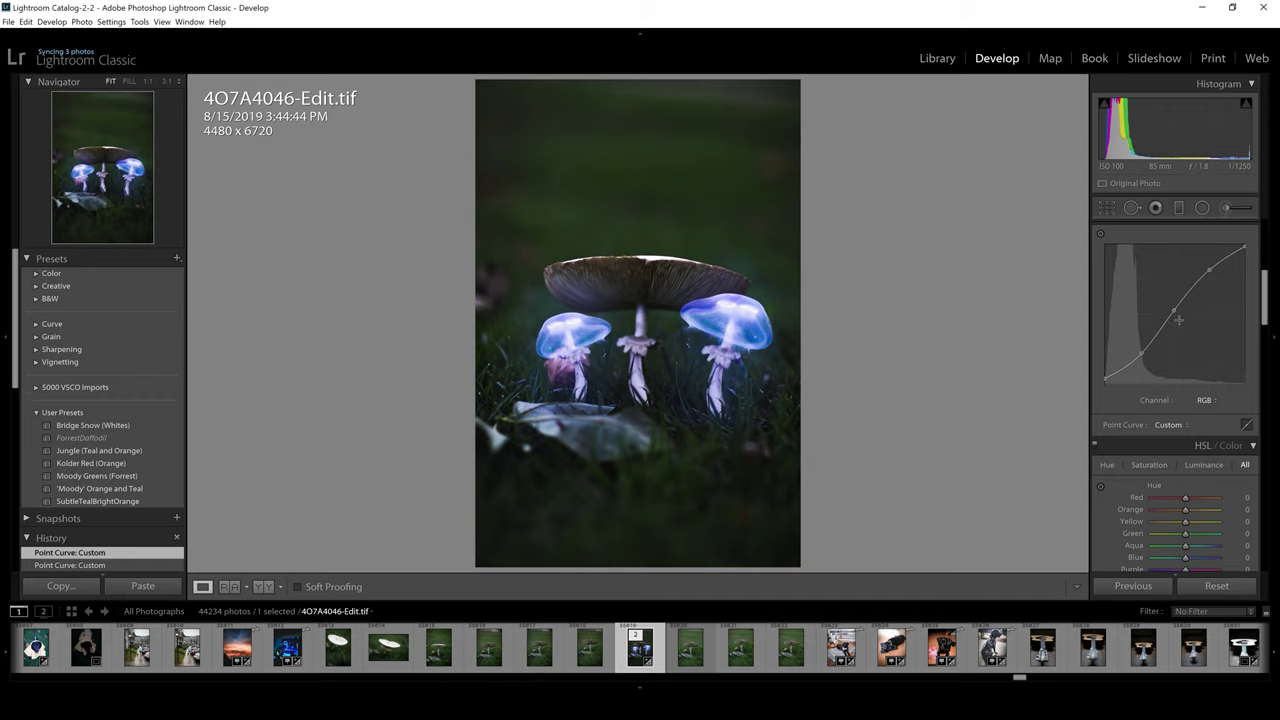
{"action": "left_click", "coordinate": [1206, 400]}
{"action": "scroll", "coordinate": [1266, 305], "scroll_direction": "down", "scroll_amount": 2}
{"action": "left_click_drag", "start_coordinate": [1185, 396], "coordinate": [1184, 455]}
{"action": "scroll", "coordinate": [1175, 459], "scroll_direction": "down", "scroll_amount": 2}
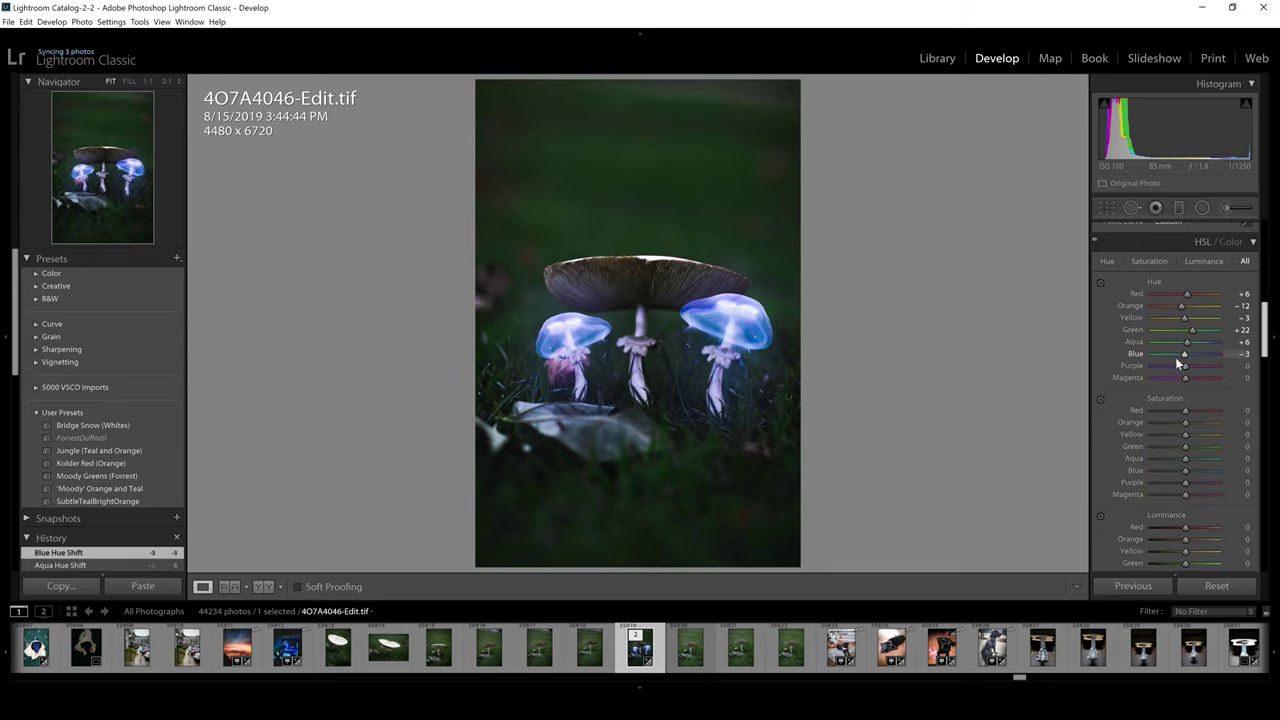
Step: Set Red–Aqua saturation to -100 and raise green and aqua luminance to +64 and +62
{"action": "left_click_drag", "start_coordinate": [1185, 410], "coordinate": [1150, 410]}
{"action": "mouse_move", "coordinate": [1185, 422]}
{"action": "left_mouse_down"}
{"action": "mouse_move", "coordinate": [1018, 423]}
{"action": "mouse_move", "coordinate": [1150, 434]}
{"action": "mouse_move", "coordinate": [1150, 458]}
{"action": "mouse_move", "coordinate": [1182, 481]}
{"action": "left_mouse_up"}
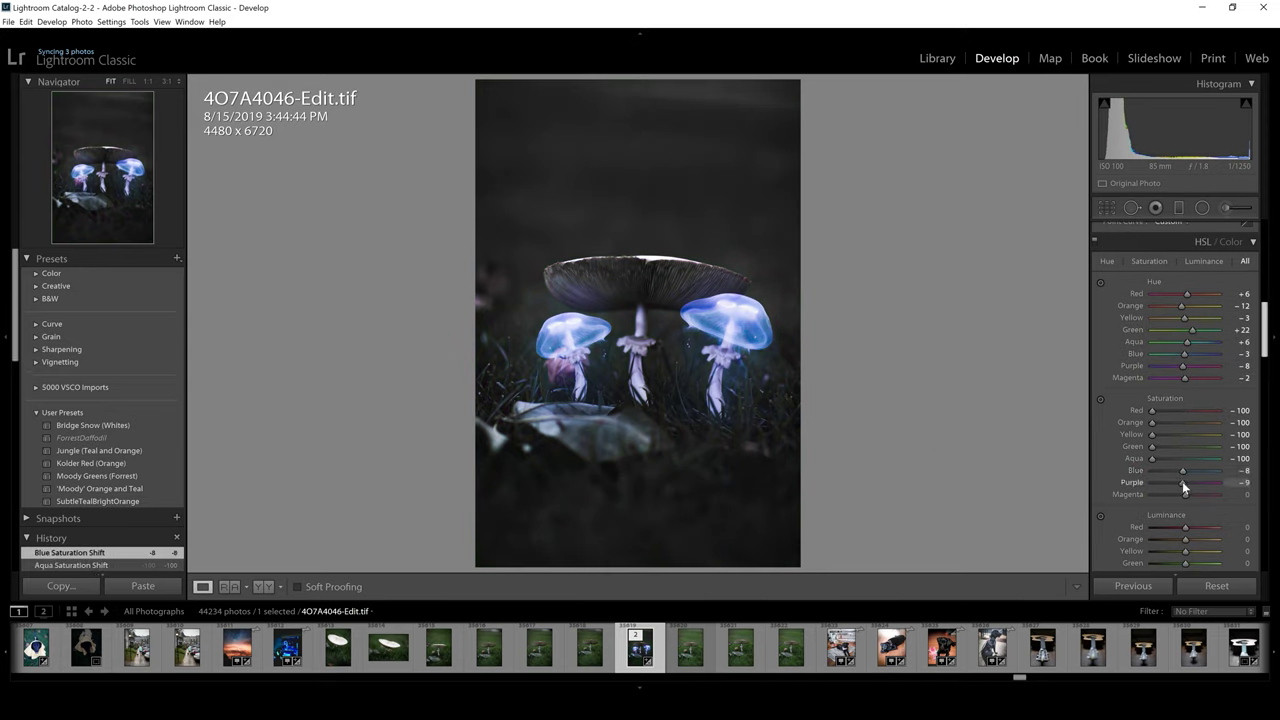
{"action": "scroll", "coordinate": [1187, 497], "scroll_direction": "down", "scroll_amount": 3}
{"action": "key", "text": "backslash"}
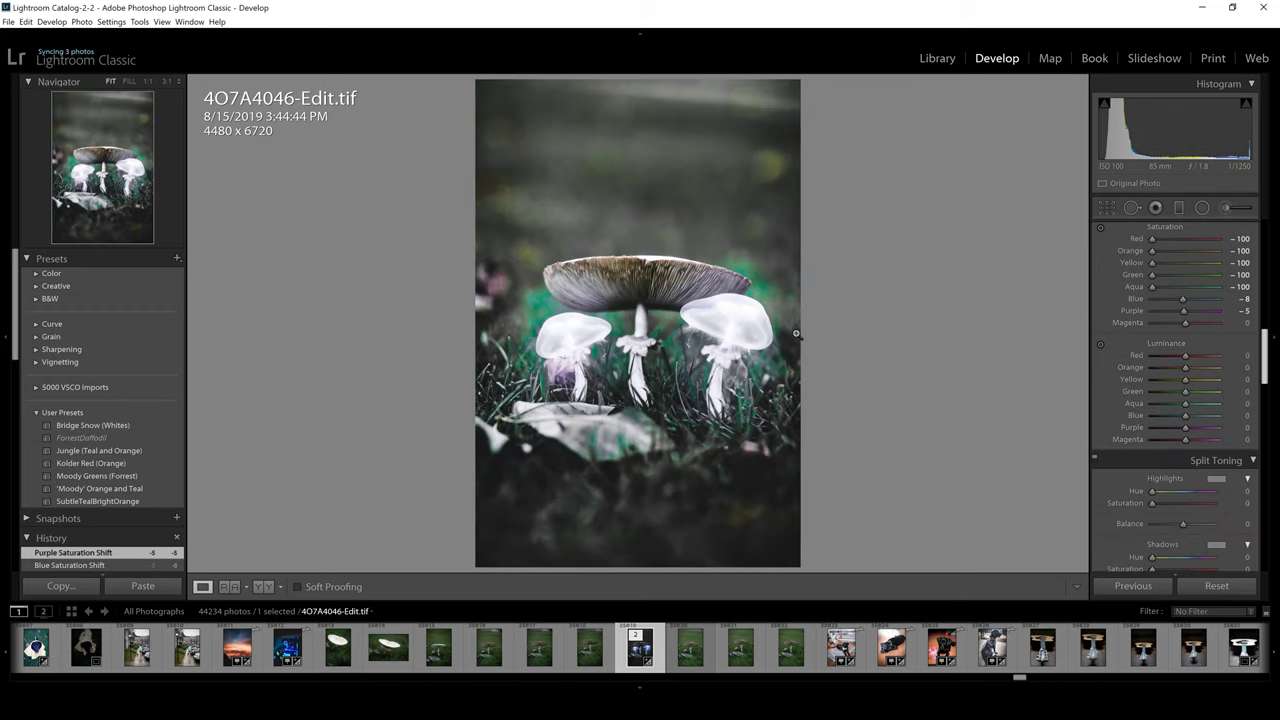
{"action": "key", "text": "backslash"}
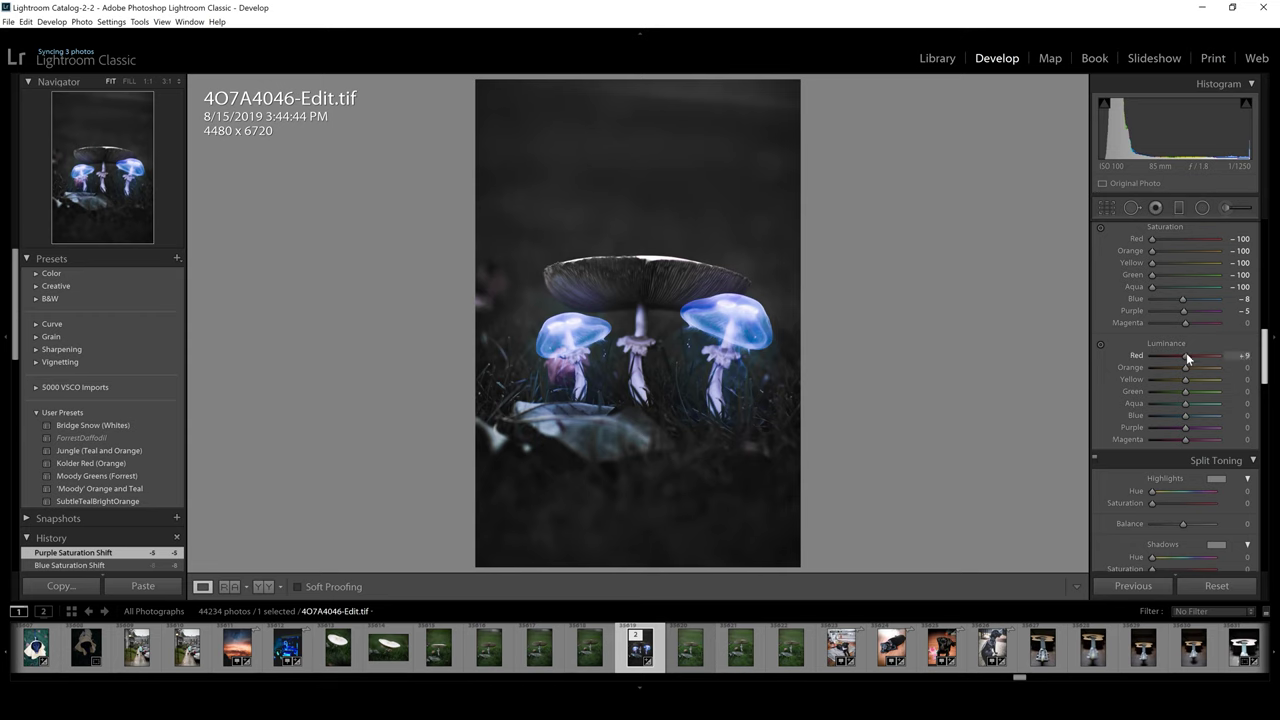
{"action": "mouse_move", "coordinate": [1186, 357]}
{"action": "left_mouse_down"}
{"action": "mouse_move", "coordinate": [1186, 379]}
{"action": "mouse_move", "coordinate": [1222, 392]}
{"action": "mouse_move", "coordinate": [1204, 391]}
{"action": "mouse_move", "coordinate": [1183, 439]}
{"action": "left_mouse_up"}
Step: Darken the edges with lens vignetting and a -20 Post-Crop Vignette
{"action": "left_click_drag", "start_coordinate": [1263, 360], "coordinate": [1232, 489]}
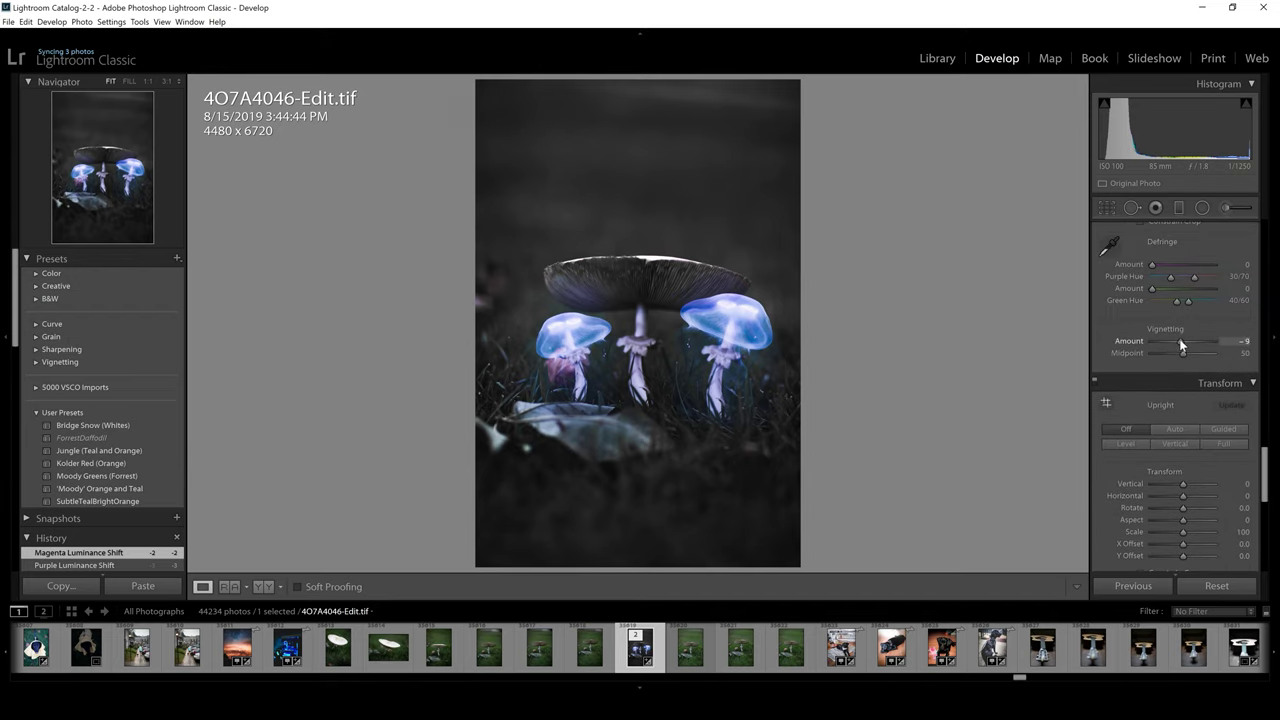
{"action": "left_click_drag", "start_coordinate": [1180, 345], "coordinate": [1181, 345]}
{"action": "scroll", "coordinate": [1170, 380], "scroll_direction": "down", "scroll_amount": 3}
{"action": "left_click_drag", "start_coordinate": [1157, 400], "coordinate": [1178, 404]}
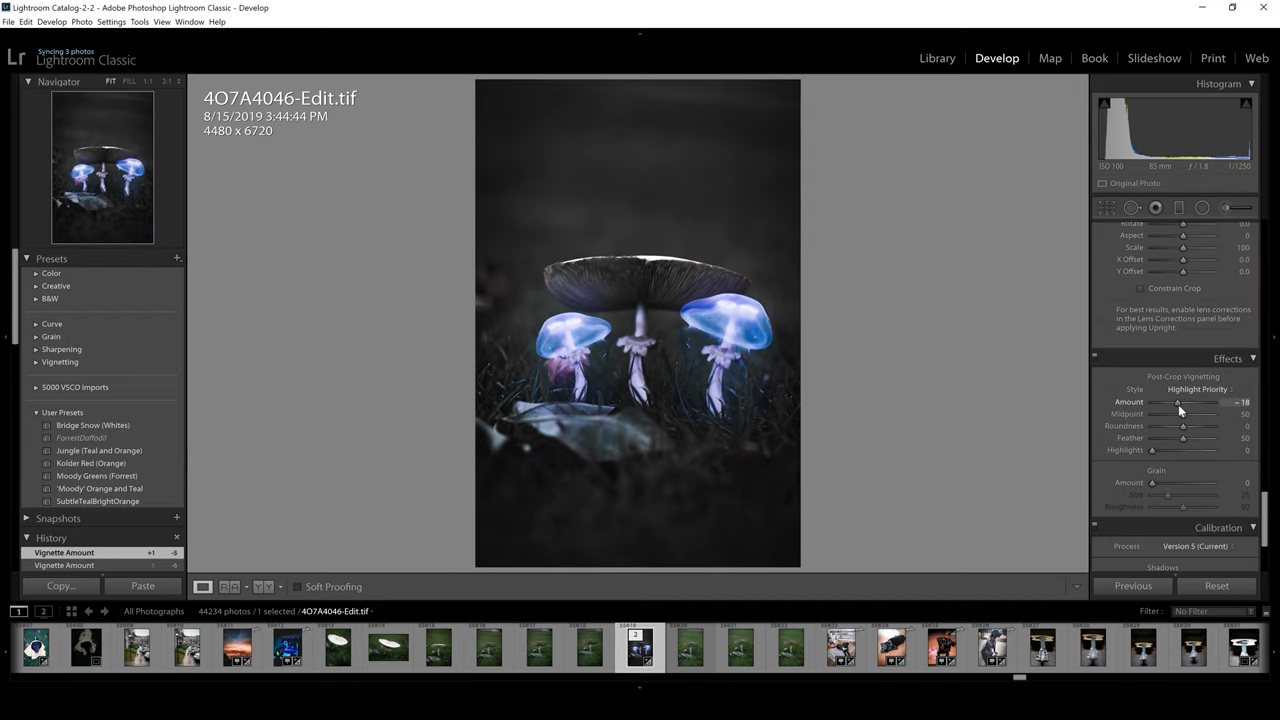
{"action": "scroll", "coordinate": [1200, 430], "scroll_direction": "up", "scroll_amount": 2}
Step: In Calibration, set Shadows Tint +40, red primary +35, green hue -81, and shift blue toward purple
{"action": "scroll", "coordinate": [1180, 450], "scroll_direction": "down", "scroll_amount": 5}
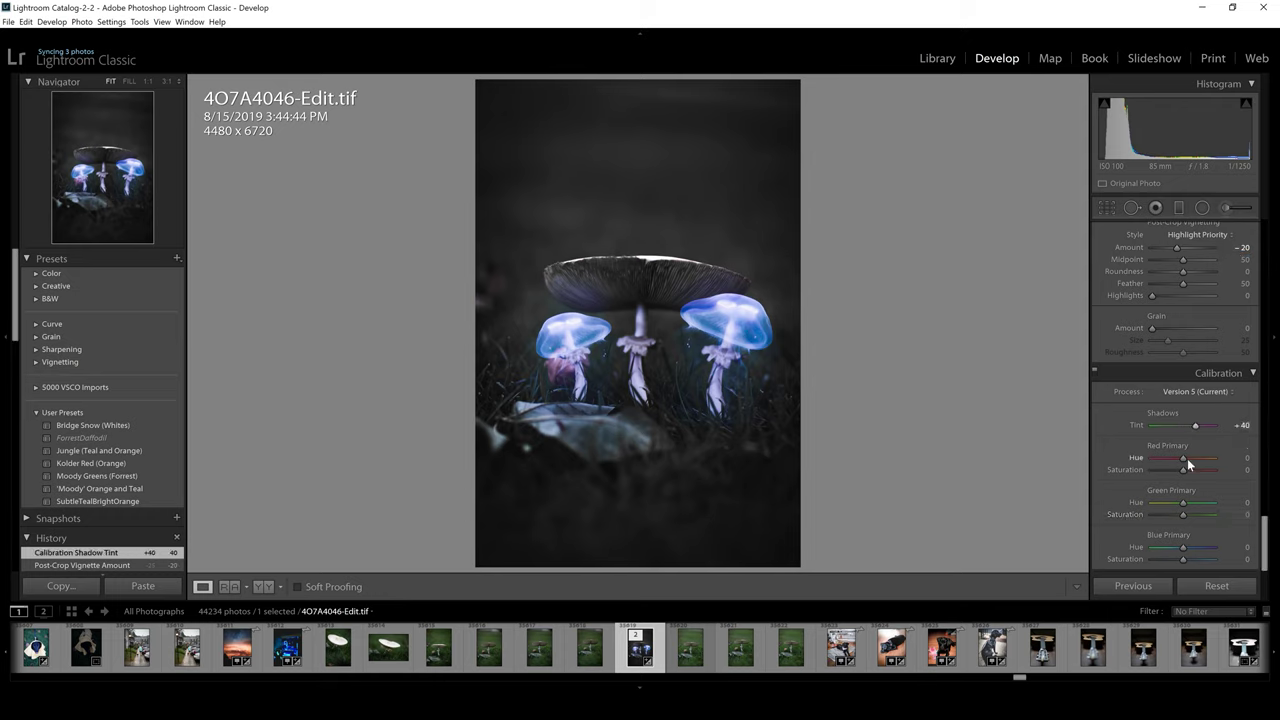
{"action": "mouse_move", "coordinate": [1187, 458]}
{"action": "left_mouse_down"}
{"action": "mouse_move", "coordinate": [1194, 471]}
{"action": "mouse_move", "coordinate": [1158, 502]}
{"action": "left_mouse_up"}
{"action": "left_click", "coordinate": [1167, 514]}
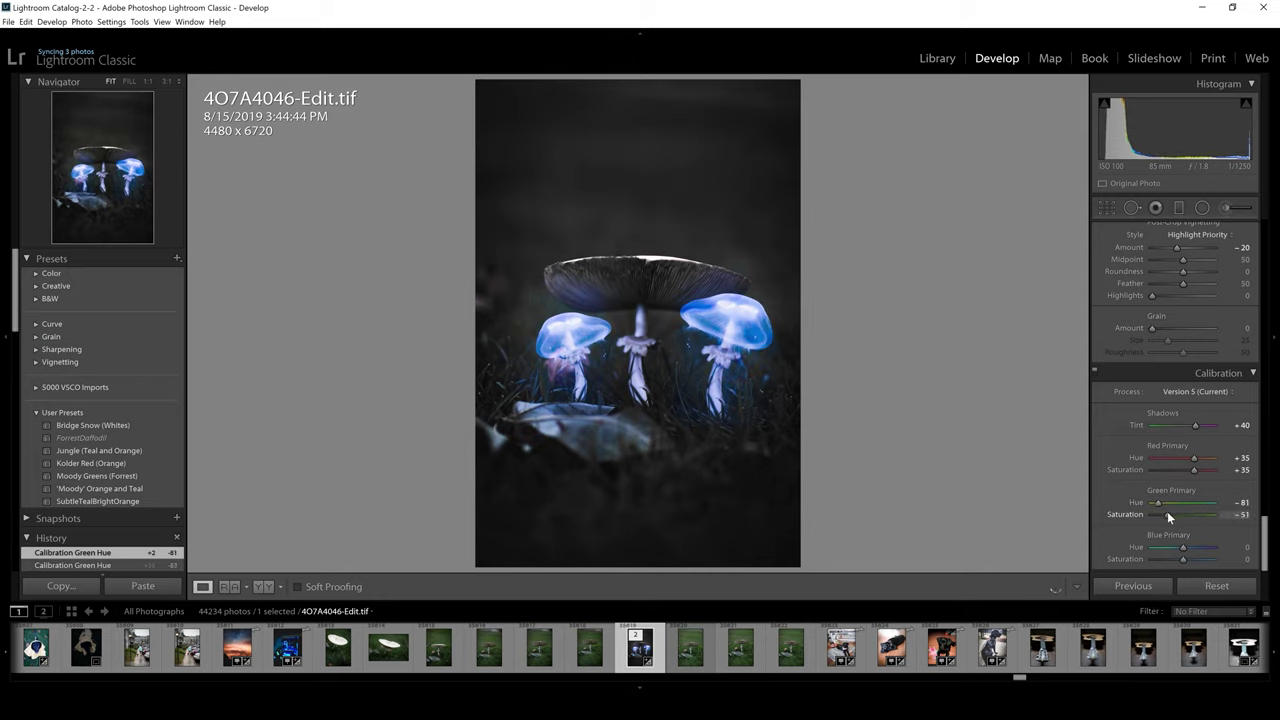
{"action": "left_click_drag", "start_coordinate": [1183, 547], "coordinate": [1162, 558]}
{"action": "left_click_drag", "start_coordinate": [1264, 545], "coordinate": [1262, 290]}
Step: Pull down the midtones of the red and green channel curves to cool the image
{"action": "left_click", "coordinate": [1205, 457]}
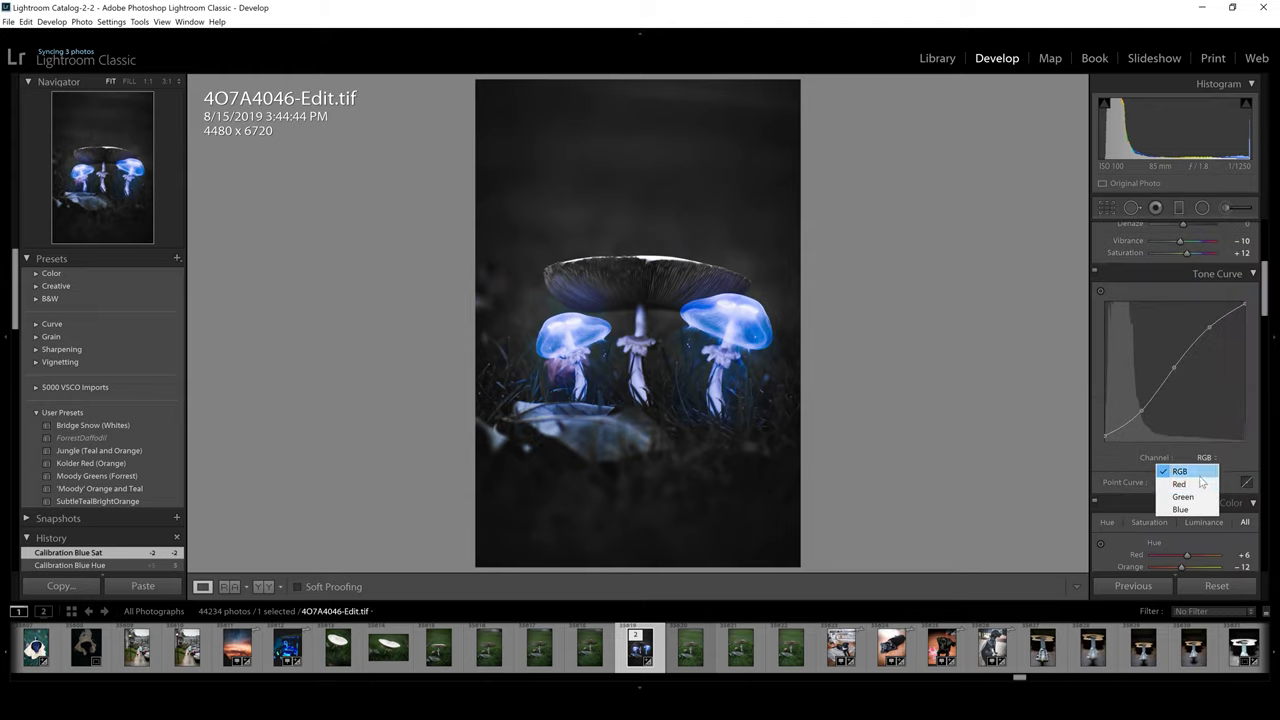
{"action": "left_click", "coordinate": [1178, 478]}
{"action": "left_click_drag", "start_coordinate": [1176, 375], "coordinate": [1211, 336]}
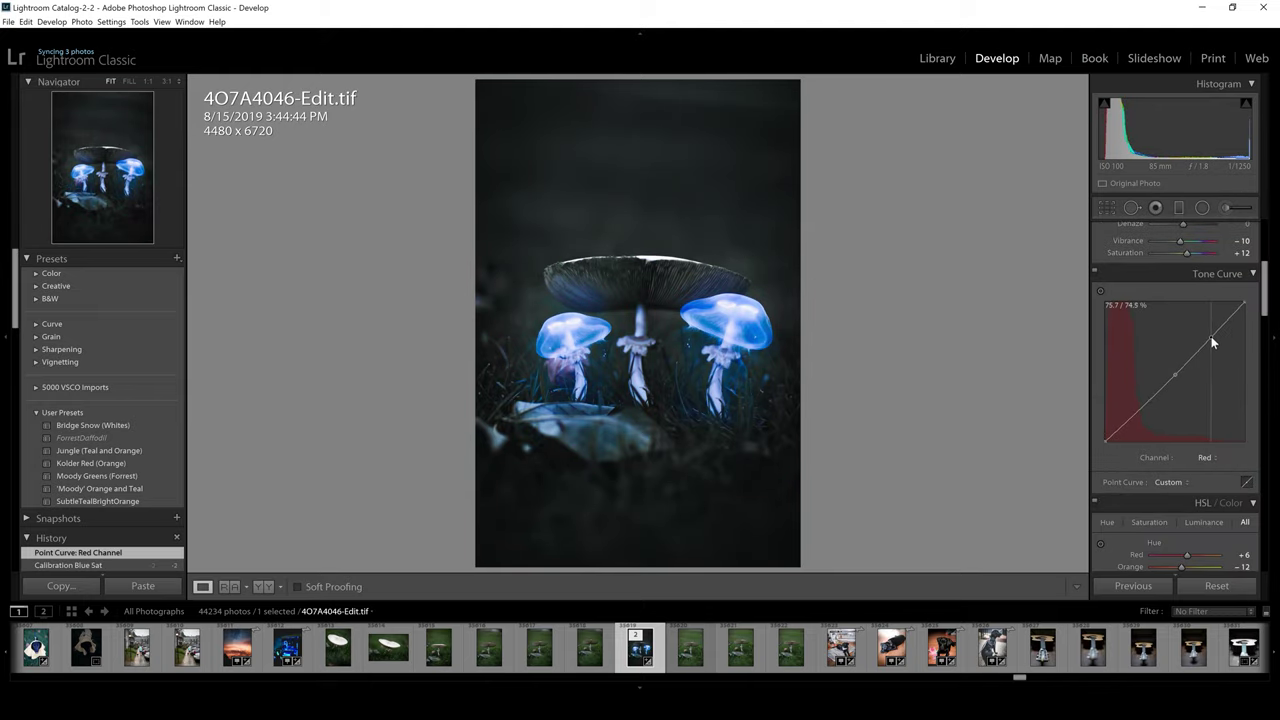
{"action": "left_click_drag", "start_coordinate": [1140, 405], "coordinate": [1140, 412]}
{"action": "left_click", "coordinate": [1205, 457]}
{"action": "left_click", "coordinate": [1188, 497]}
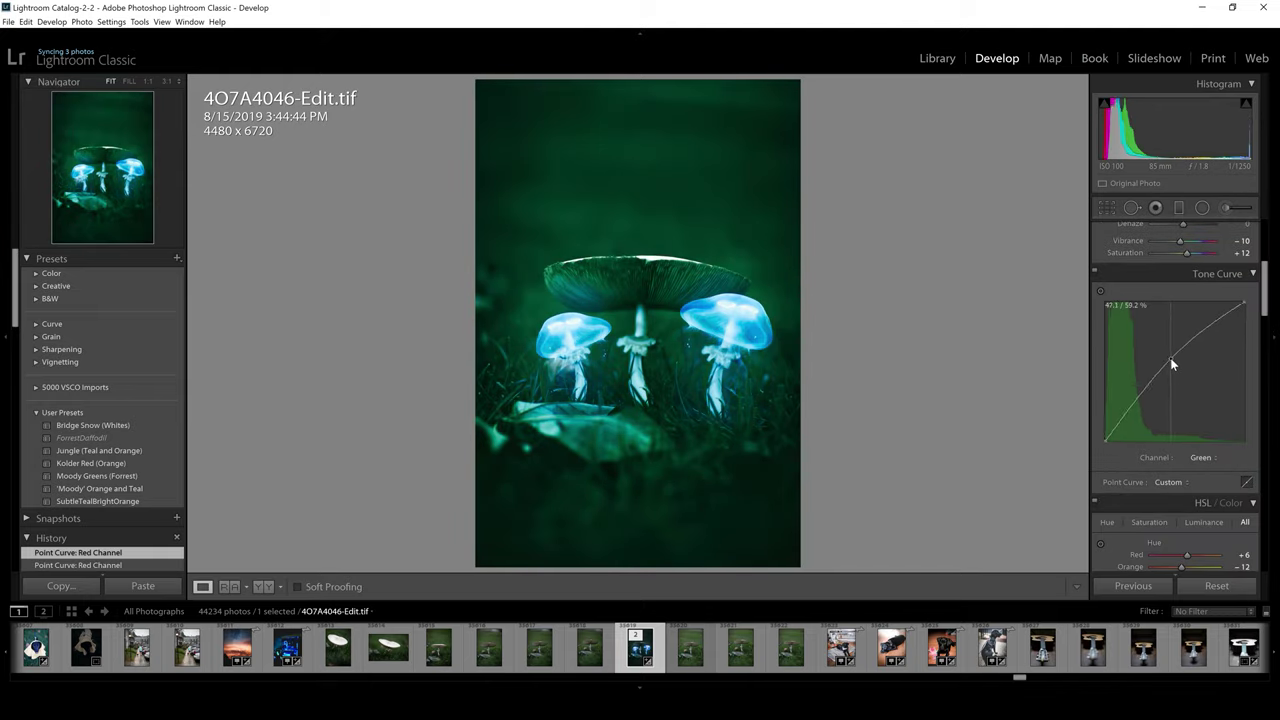
{"action": "left_click", "coordinate": [1174, 373]}
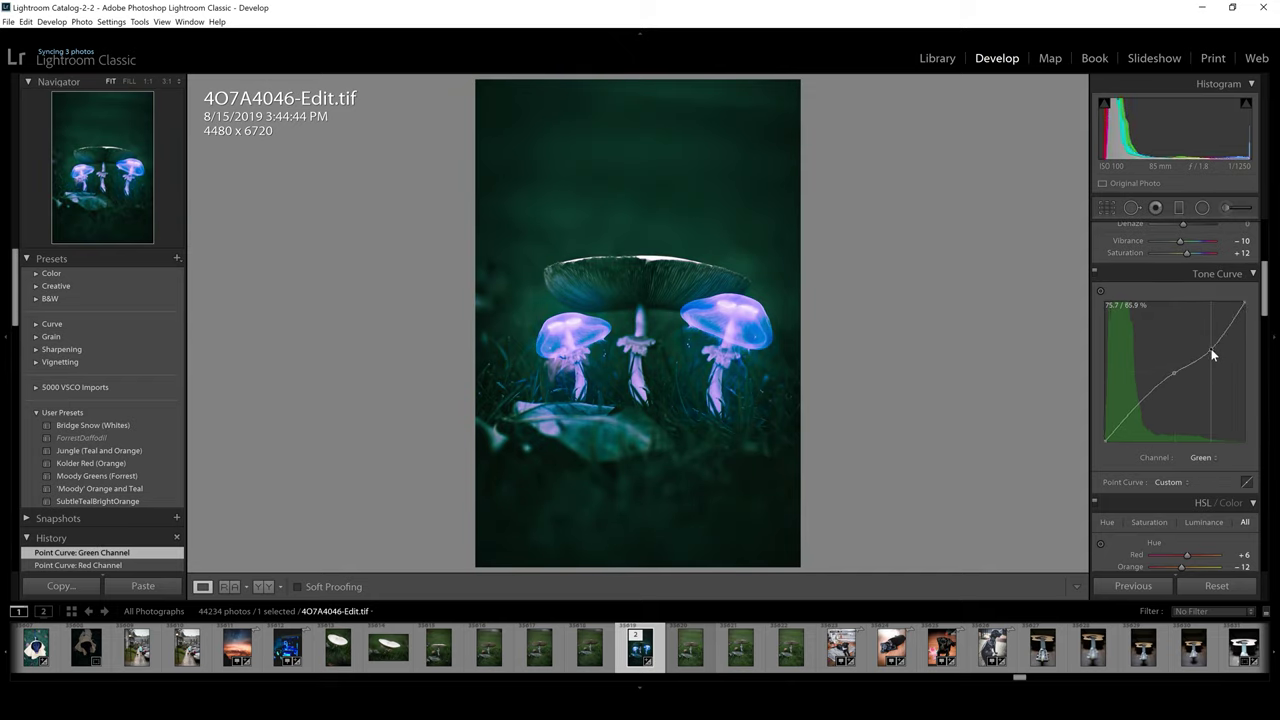
{"action": "left_click_drag", "start_coordinate": [1210, 342], "coordinate": [1210, 334]}
{"action": "left_click_drag", "start_coordinate": [1138, 404], "coordinate": [1141, 411]}
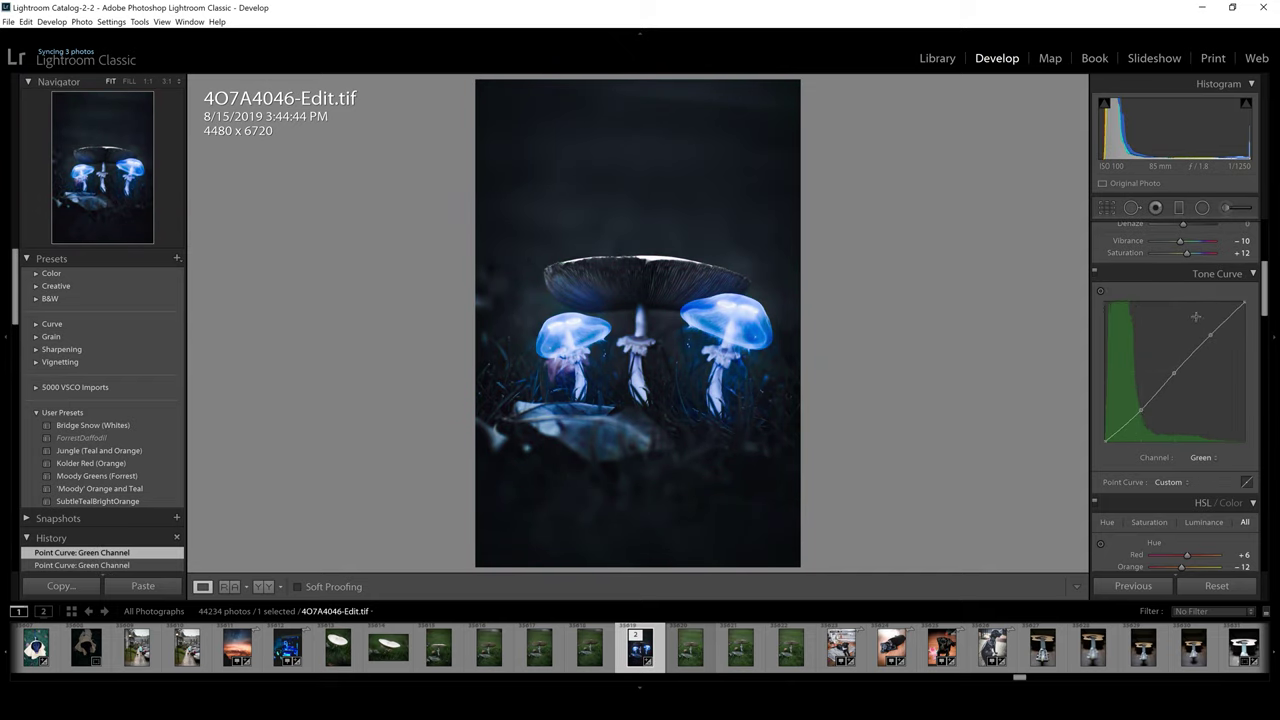
Step: Raise the blue channel curve with added anchor points to deepen the blue cast
{"action": "left_click", "coordinate": [1203, 457]}
{"action": "left_click", "coordinate": [1190, 510]}
{"action": "mouse_move", "coordinate": [1173, 360]}
{"action": "left_mouse_down"}
{"action": "mouse_move", "coordinate": [1173, 384]}
{"action": "mouse_move", "coordinate": [1176, 359]}
{"action": "left_mouse_up"}
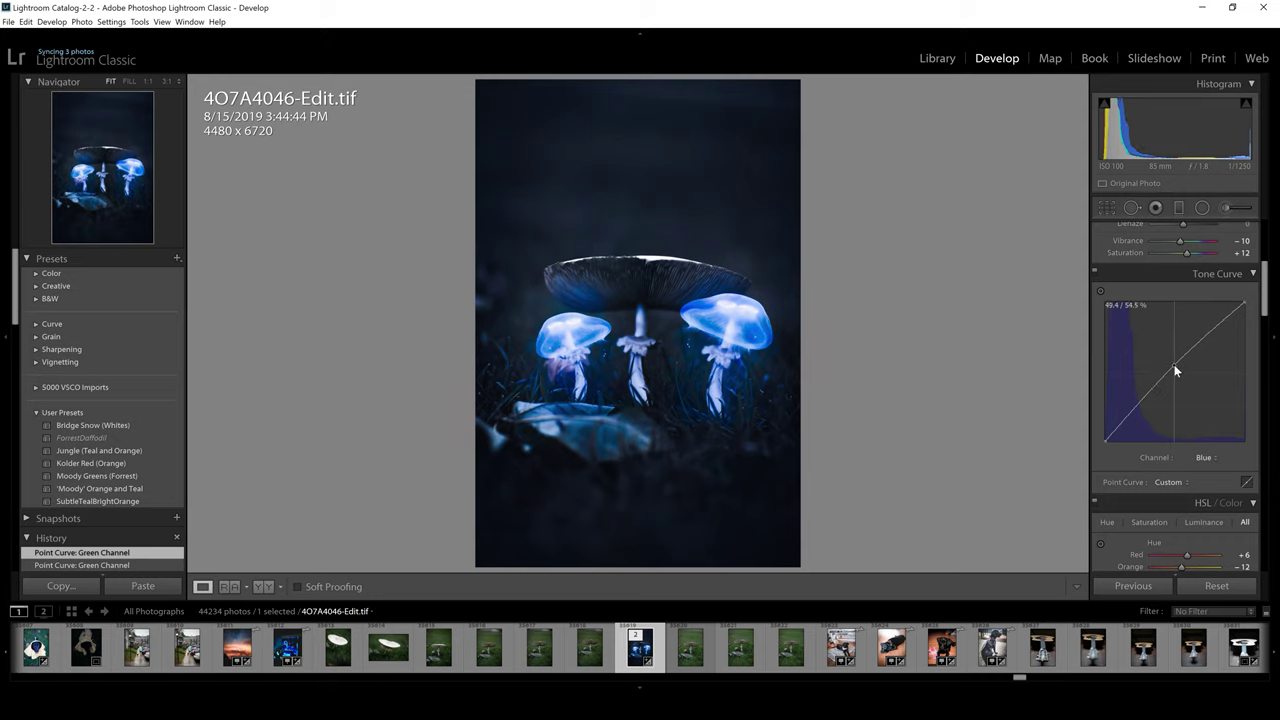
{"action": "left_click", "coordinate": [1210, 328]}
{"action": "left_click", "coordinate": [1140, 405]}
{"action": "scroll", "coordinate": [1175, 400], "scroll_direction": "up", "scroll_amount": 3}
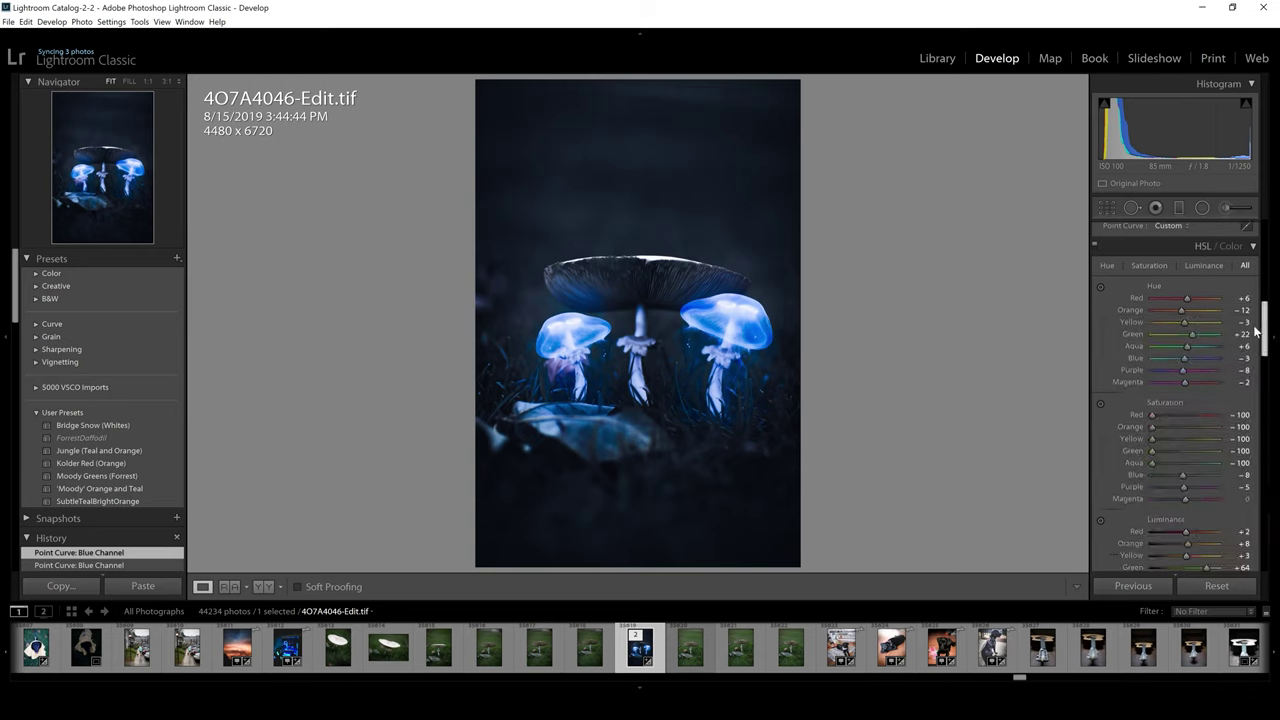
{"action": "scroll", "coordinate": [1175, 400], "scroll_direction": "up", "scroll_amount": 2}
Step: Draw a graduated filter over the lower part of the photo
{"action": "left_click", "coordinate": [1178, 207]}
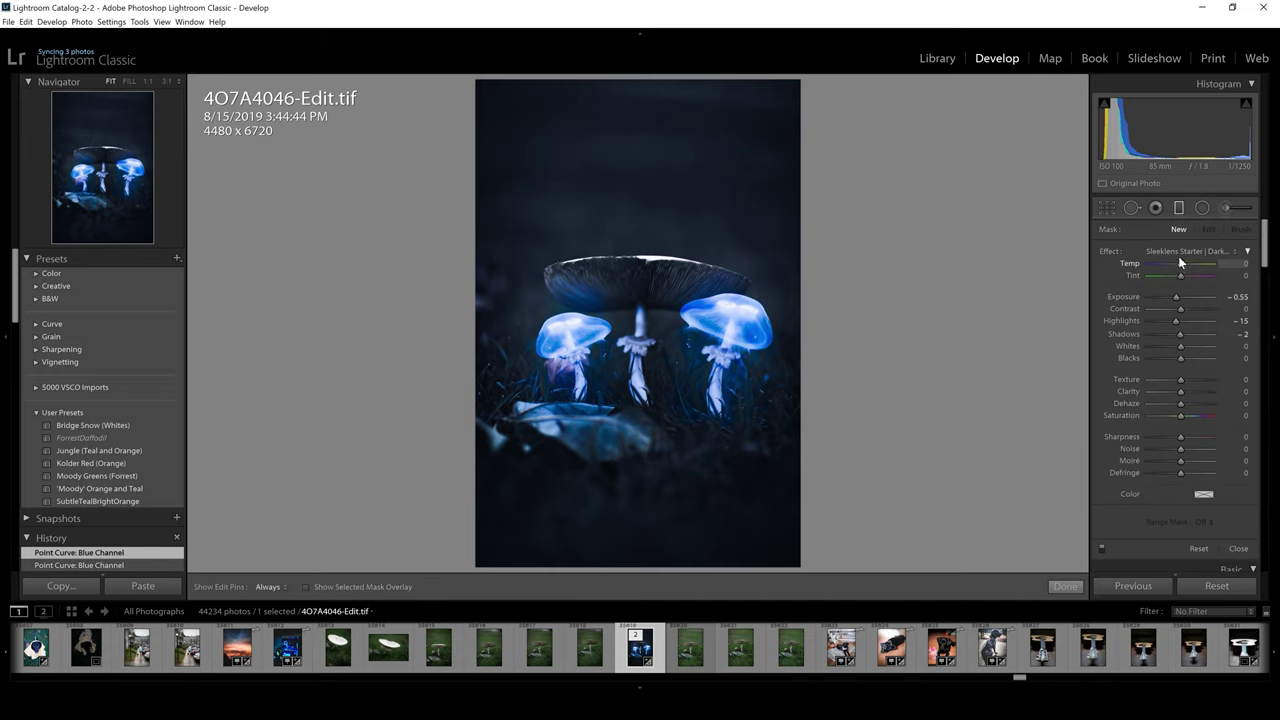
{"action": "left_click_drag", "start_coordinate": [640, 568], "coordinate": [640, 140]}
{"action": "left_click", "coordinate": [1202, 207]}
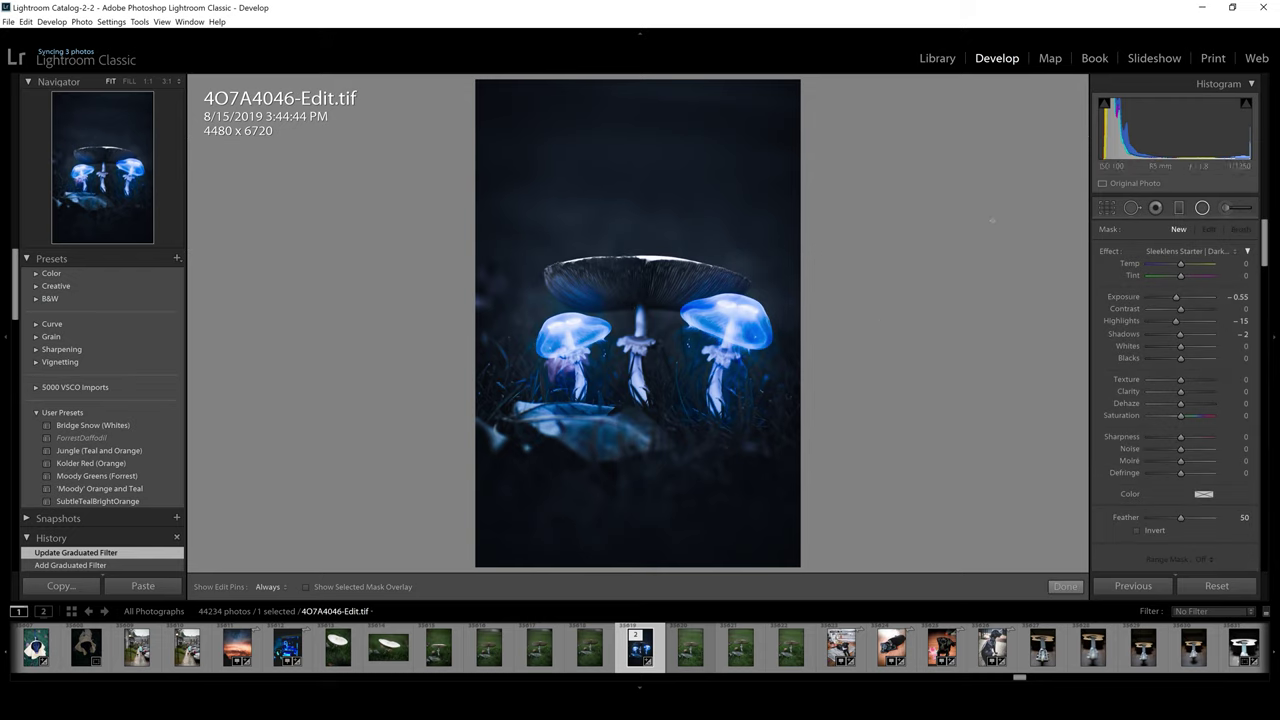
Step: Brush a blue-tinted glow over the right jellyfish at exposure 2.05, highlights -100, shadows 79
{"action": "left_click", "coordinate": [1226, 207]}
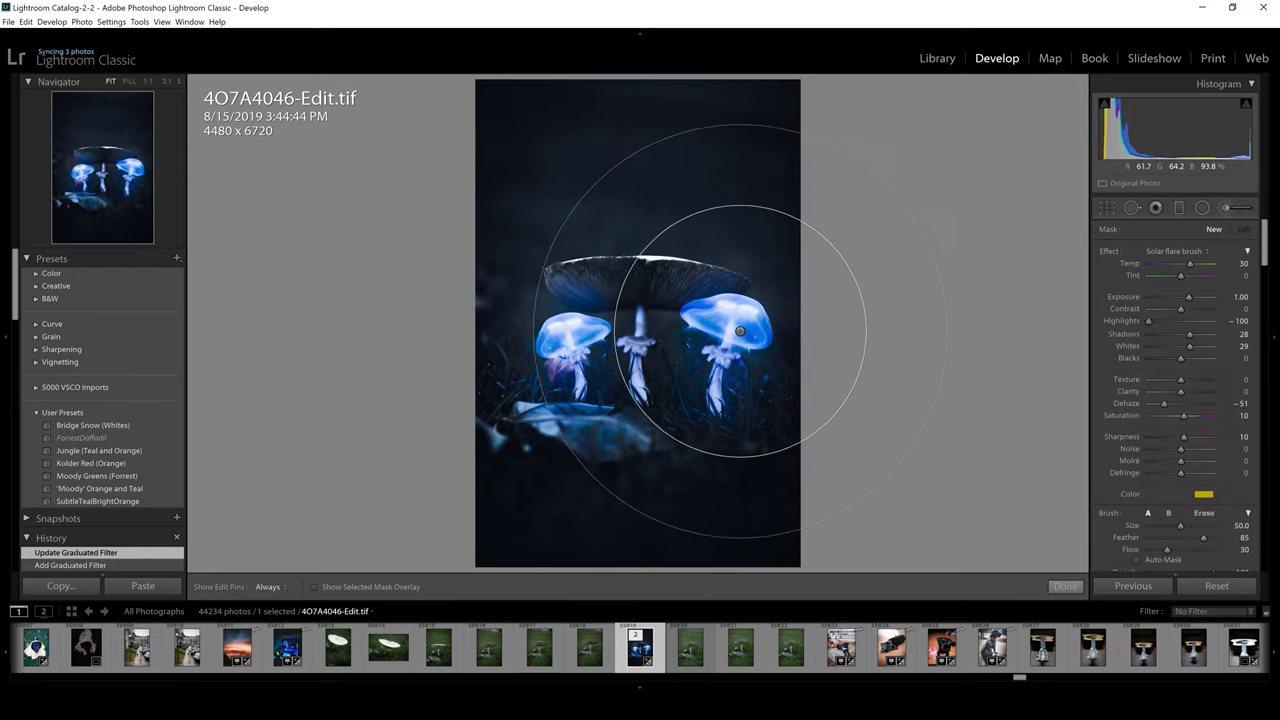
{"action": "left_click_drag", "start_coordinate": [735, 309], "coordinate": [771, 371]}
{"action": "left_click", "coordinate": [1203, 494]}
{"action": "left_click", "coordinate": [1078, 505]}
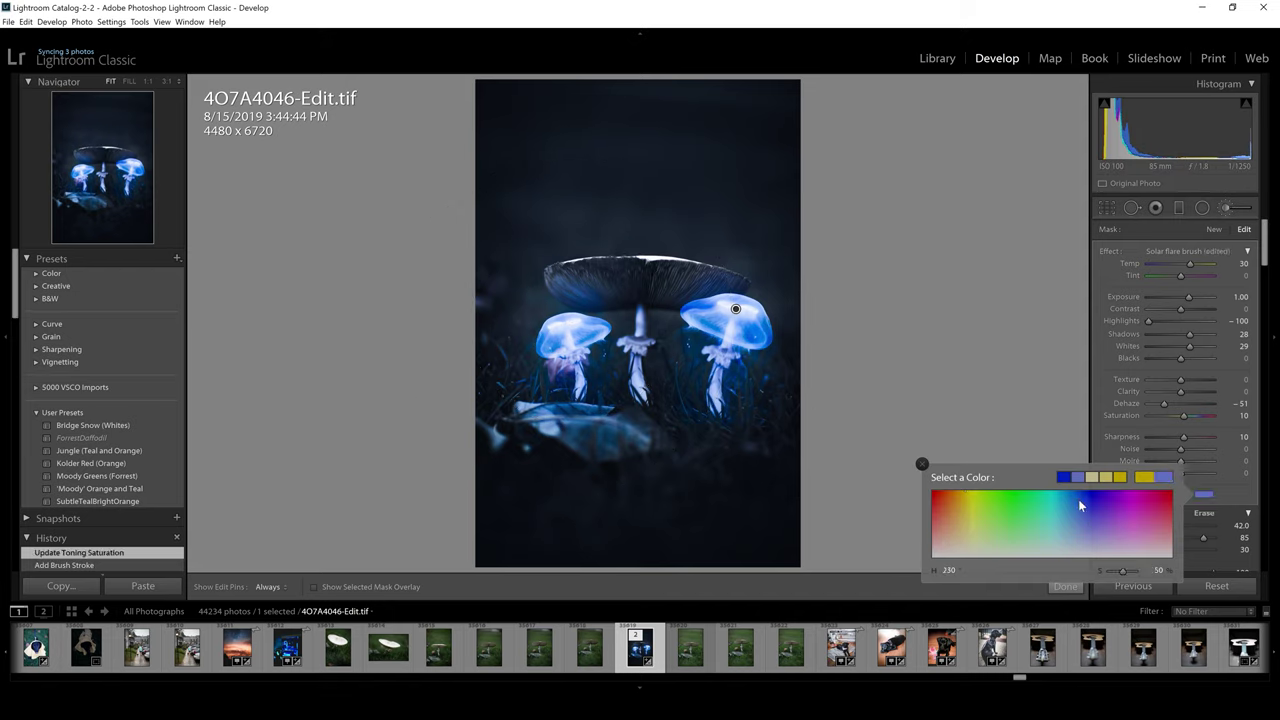
{"action": "key", "text": "ctrl+z"}
{"action": "key", "text": "ctrl+z"}
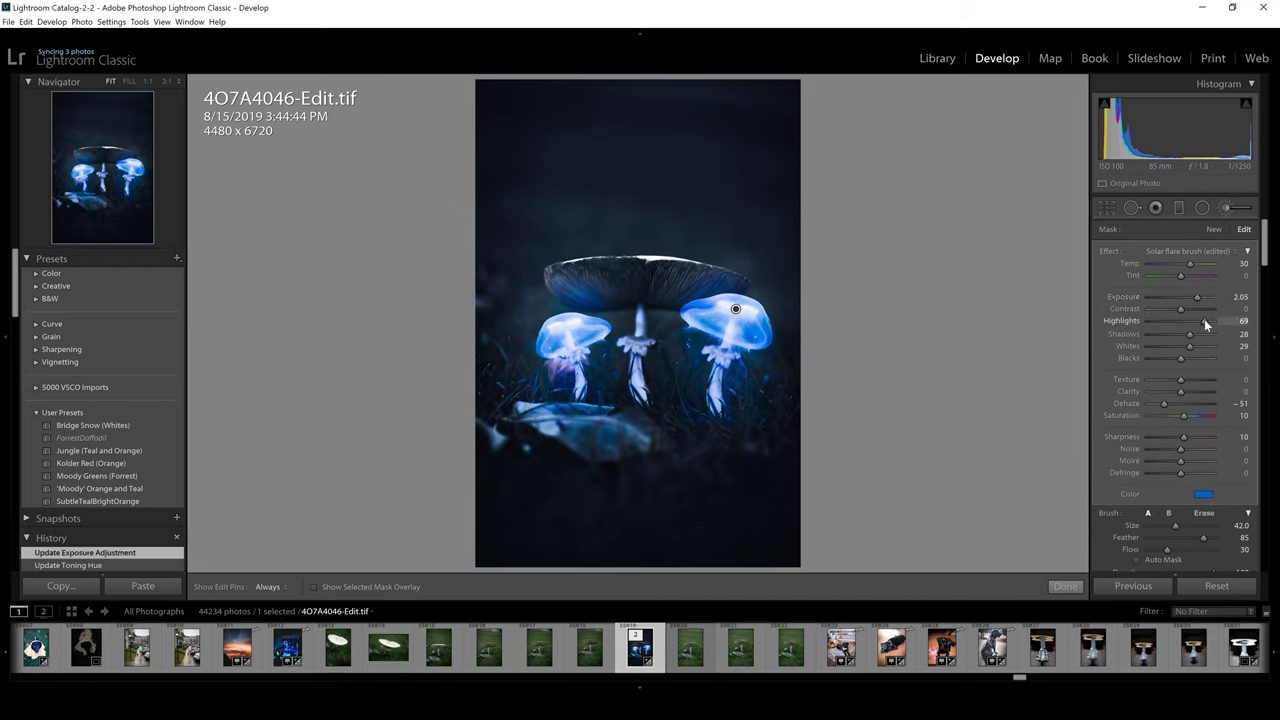
{"action": "key", "text": "ctrl+z"}
{"action": "left_click_drag", "start_coordinate": [1197, 336], "coordinate": [1194, 345]}
{"action": "key", "text": "ctrl+z"}
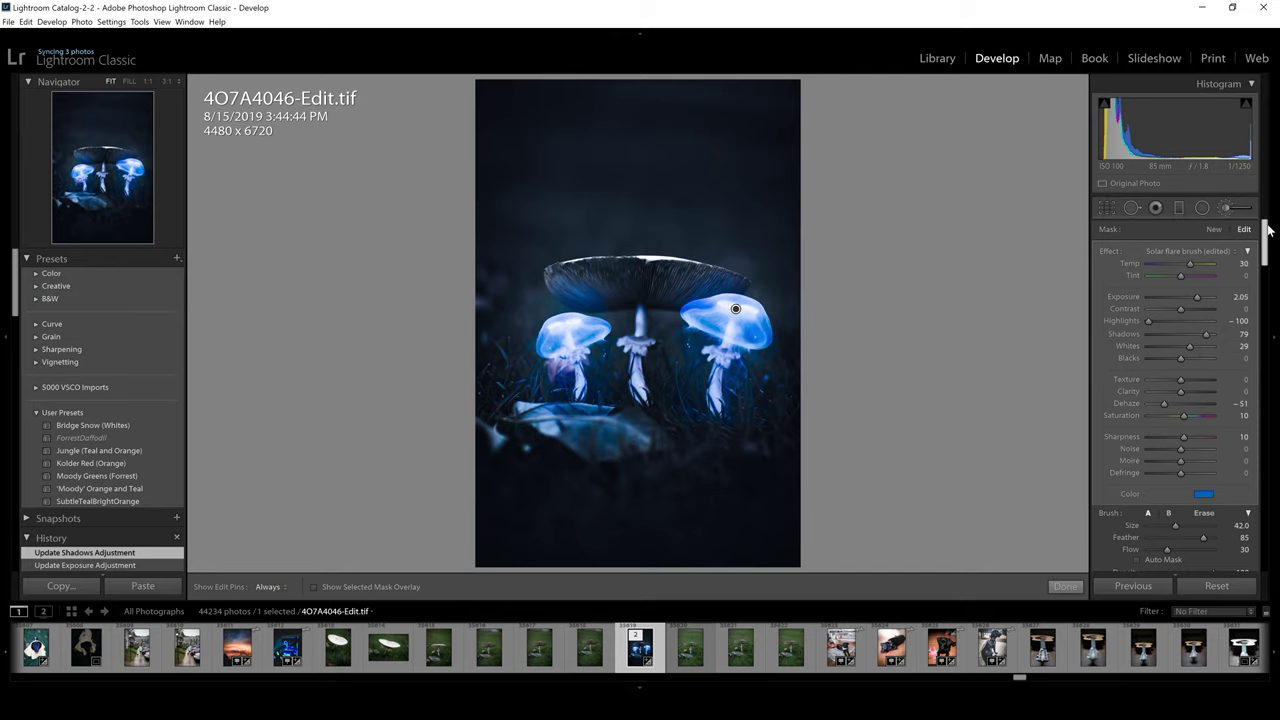
{"action": "left_click", "coordinate": [1066, 587]}
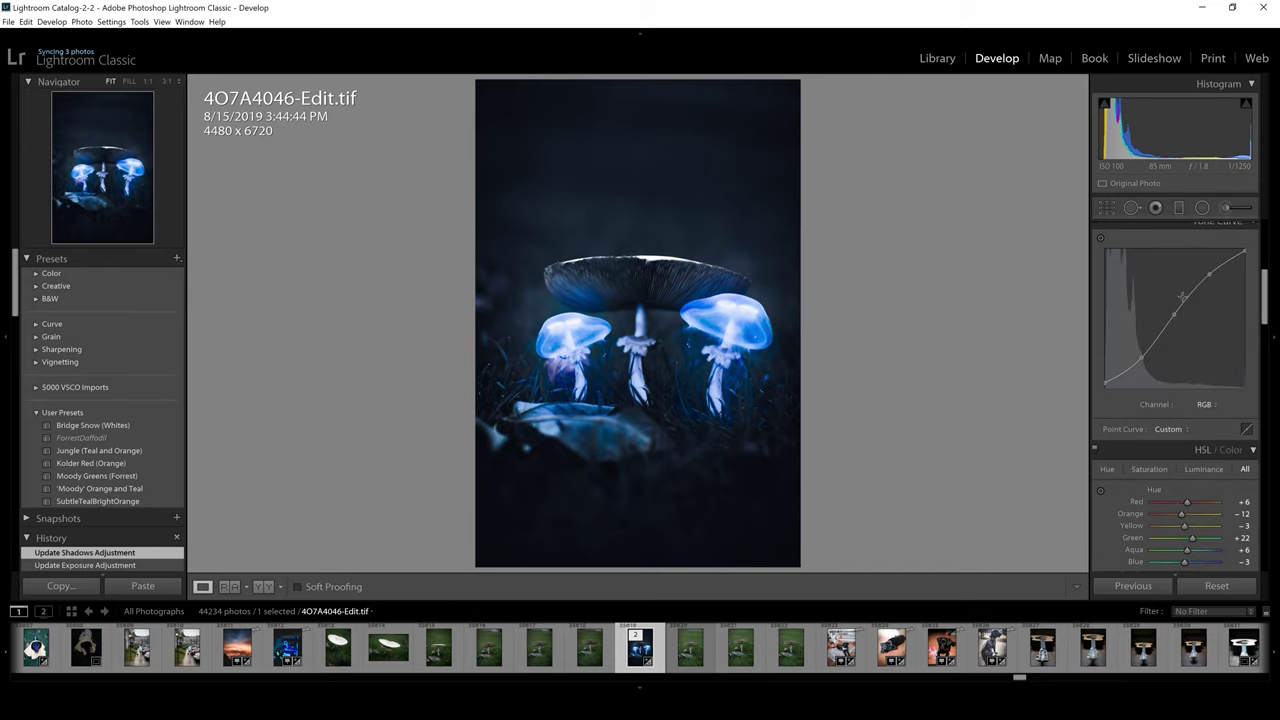
Step: Reshape the tone curve for more contrast and set global exposure to -0.65
{"action": "left_click_drag", "start_coordinate": [1182, 296], "coordinate": [1174, 315]}
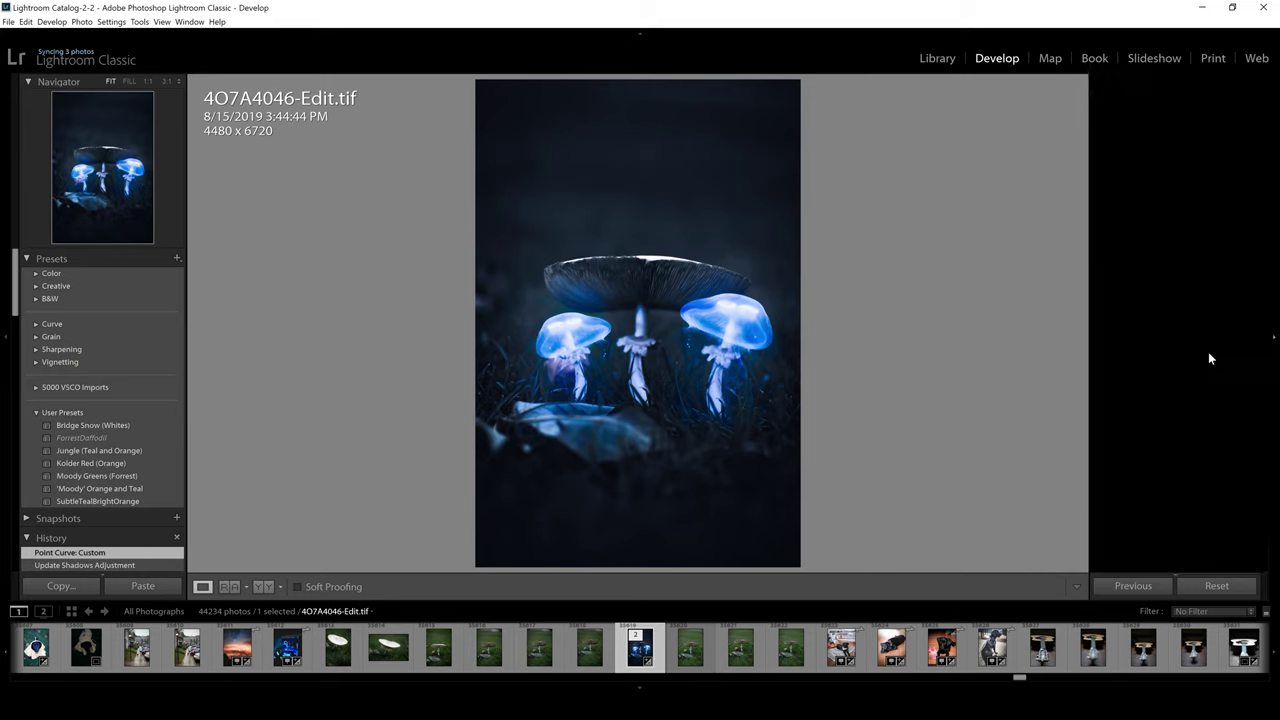
{"action": "scroll", "coordinate": [1186, 210], "scroll_direction": "up", "scroll_amount": 5}
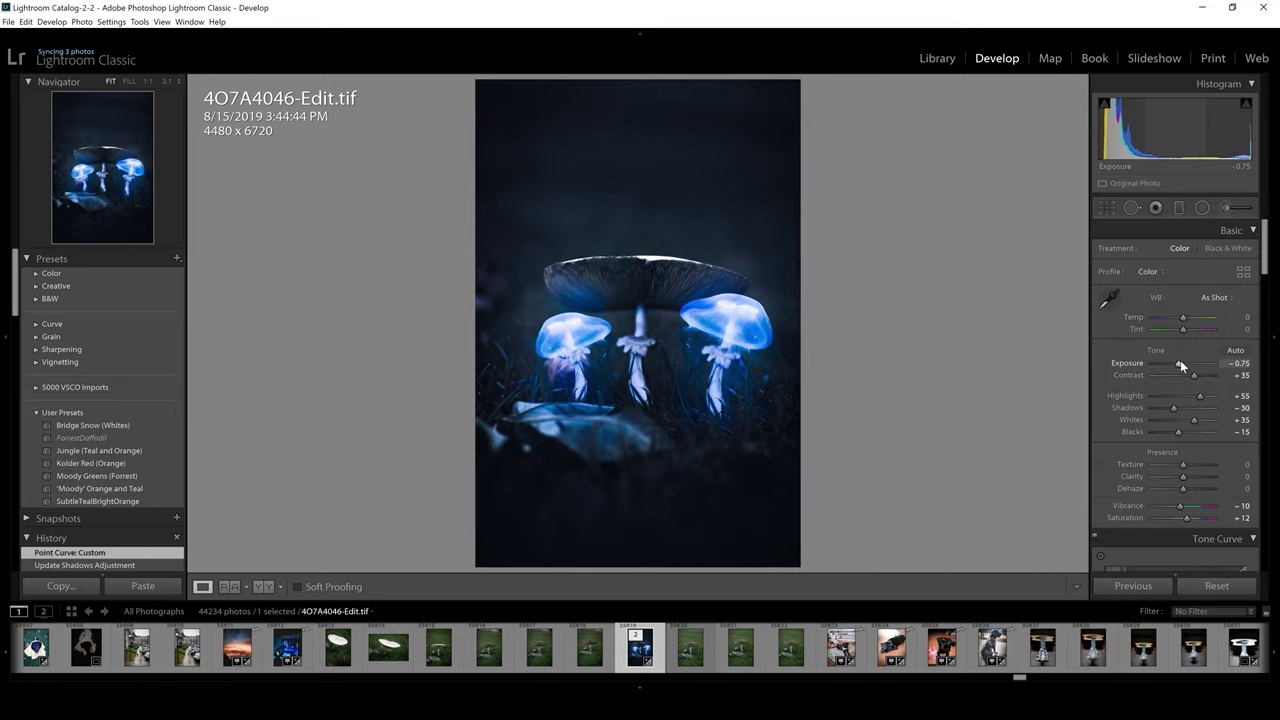
{"action": "key", "text": "ctrl+z"}
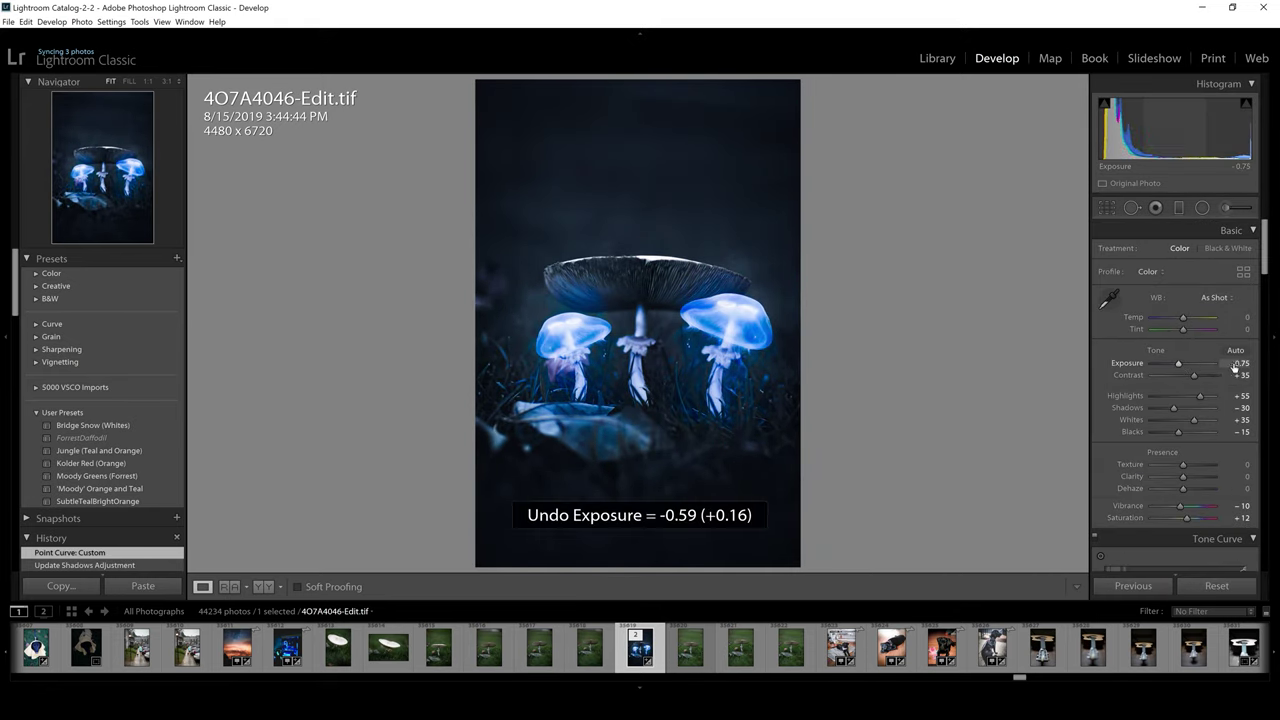
{"action": "left_click", "coordinate": [1240, 363]}
{"action": "key", "text": "Return"}
{"action": "key", "text": "Return"}
{"action": "key", "text": "Escape"}
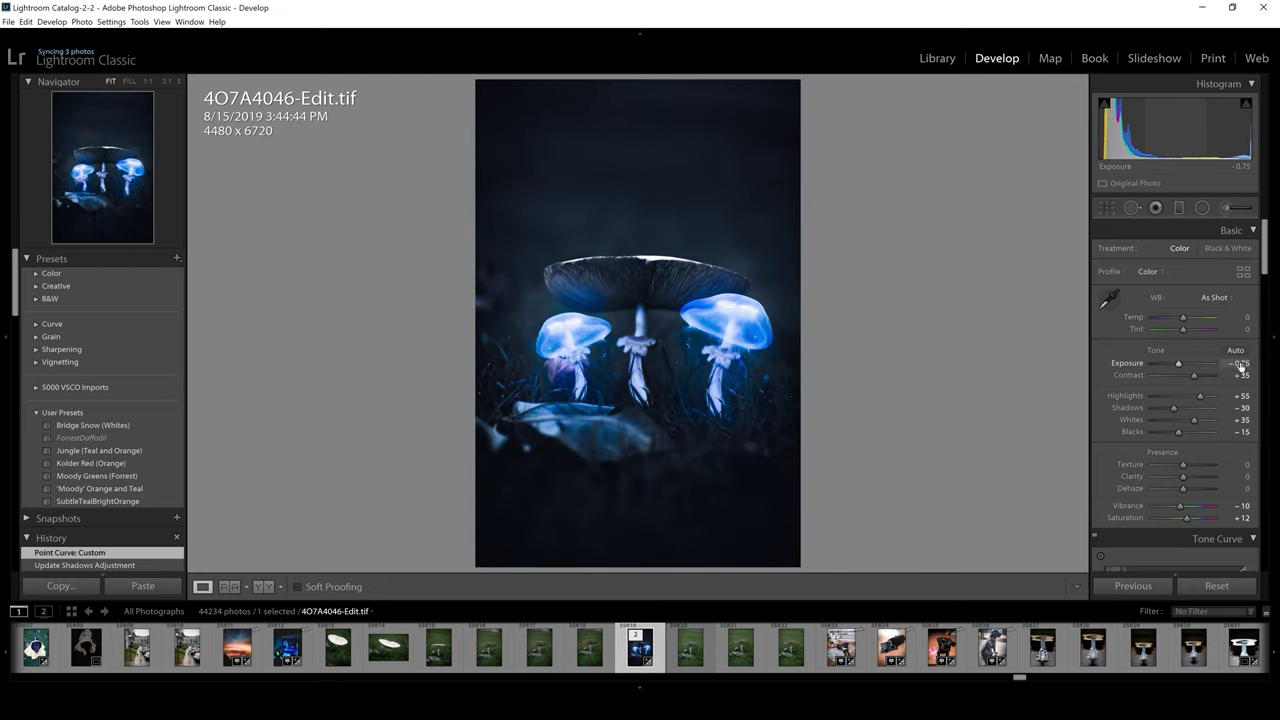
{"action": "key", "text": "Up"}
{"action": "scroll", "coordinate": [88, 393], "scroll_direction": "down", "scroll_amount": 3}
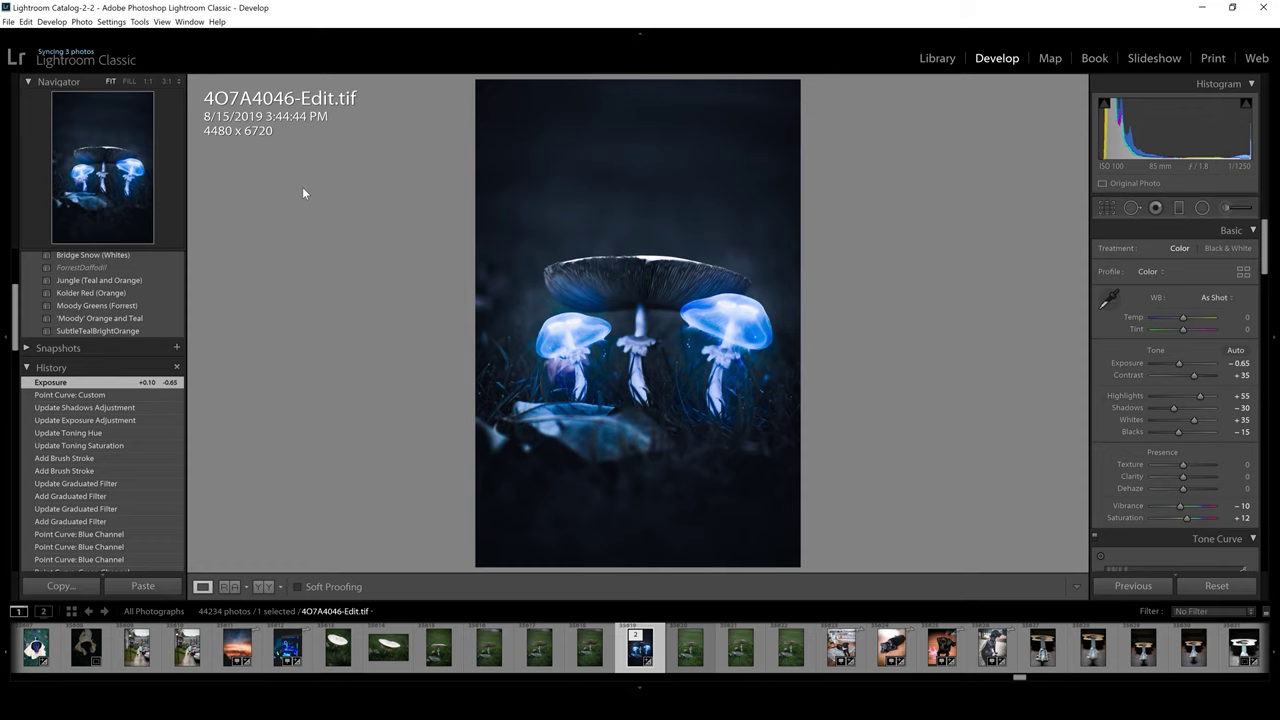
Step: Compare the edit with the original in side-by-side and stacked Before/After views
{"action": "left_click", "coordinate": [263, 586]}
{"action": "left_click", "coordinate": [688, 650]}
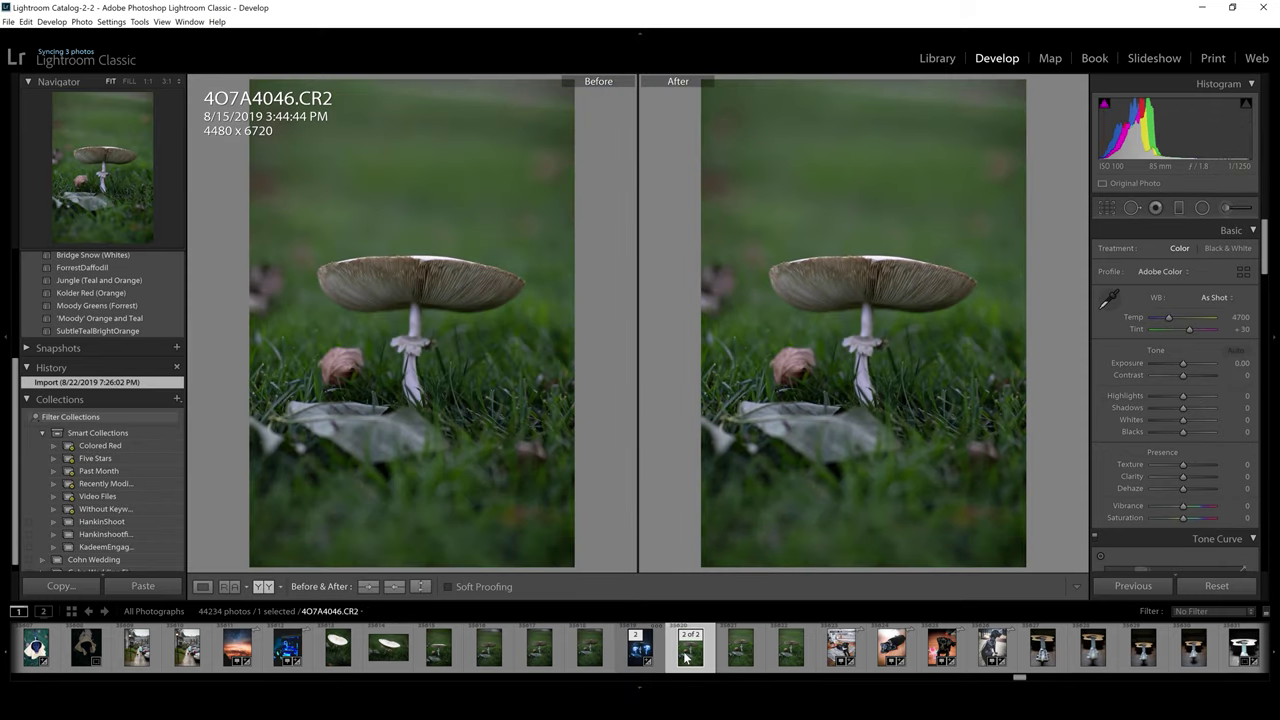
{"action": "key", "text": "Left"}
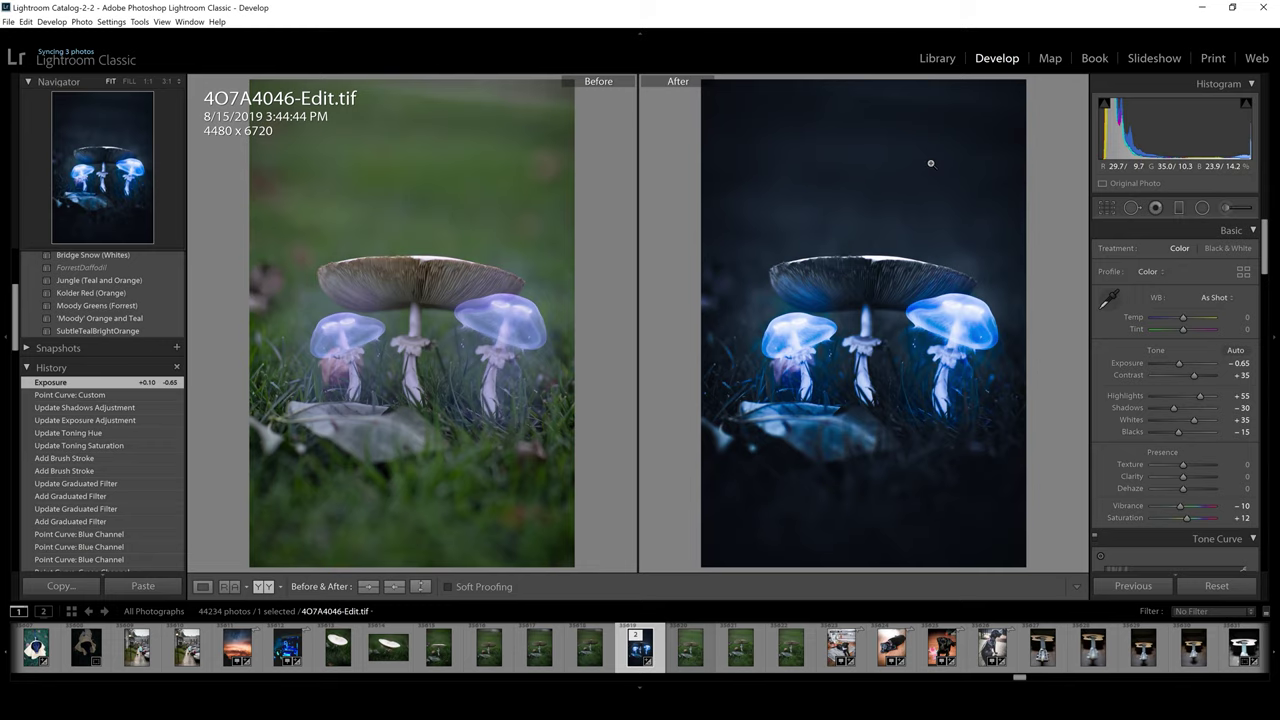
{"action": "left_click", "coordinate": [263, 586]}
Step: Brush 0.50-exposure light over both jellyfish, their stems and the space between them
{"action": "left_click", "coordinate": [263, 586]}
{"action": "key", "text": "k"}
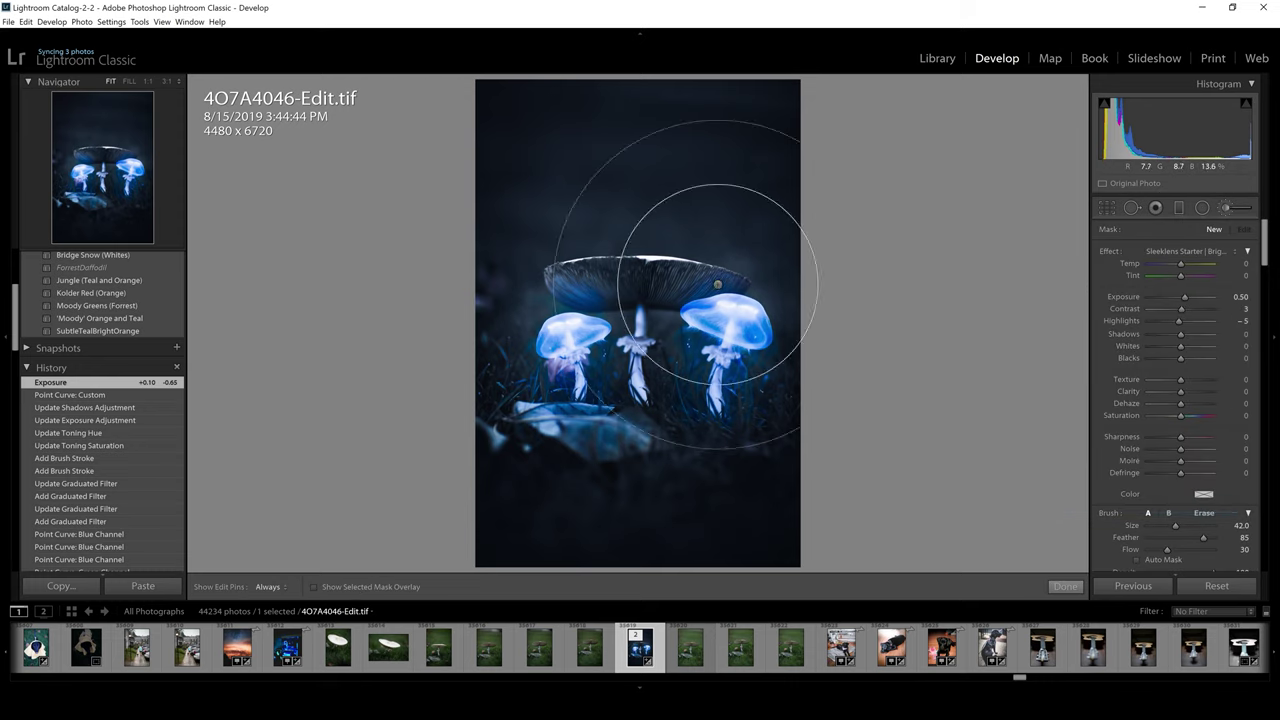
{"action": "left_click_drag", "start_coordinate": [592, 395], "coordinate": [700, 371]}
{"action": "key", "text": "z"}
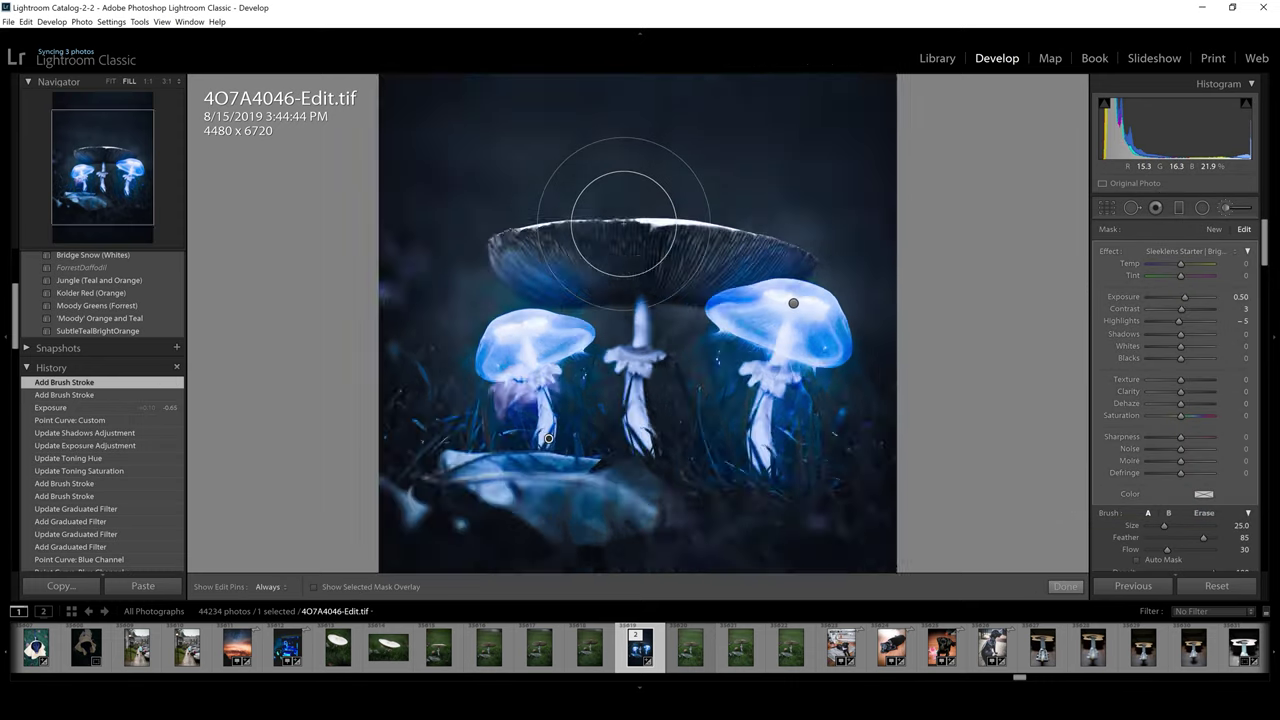
{"action": "mouse_move", "coordinate": [490, 249]}
{"action": "left_mouse_down"}
{"action": "mouse_move", "coordinate": [571, 223]}
{"action": "mouse_move", "coordinate": [857, 214]}
{"action": "left_mouse_up"}
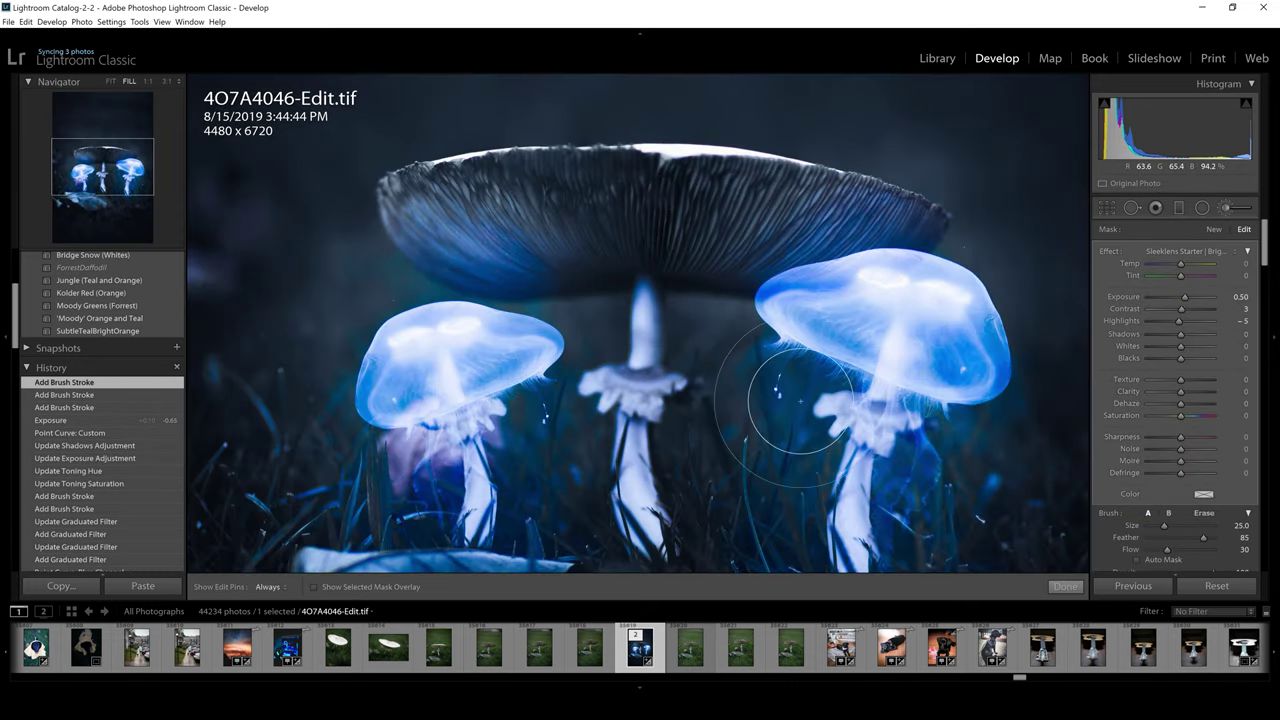
{"action": "left_click_drag", "start_coordinate": [794, 386], "coordinate": [598, 519]}
{"action": "left_click_drag", "start_coordinate": [820, 540], "coordinate": [790, 330]}
{"action": "key", "text": "z"}
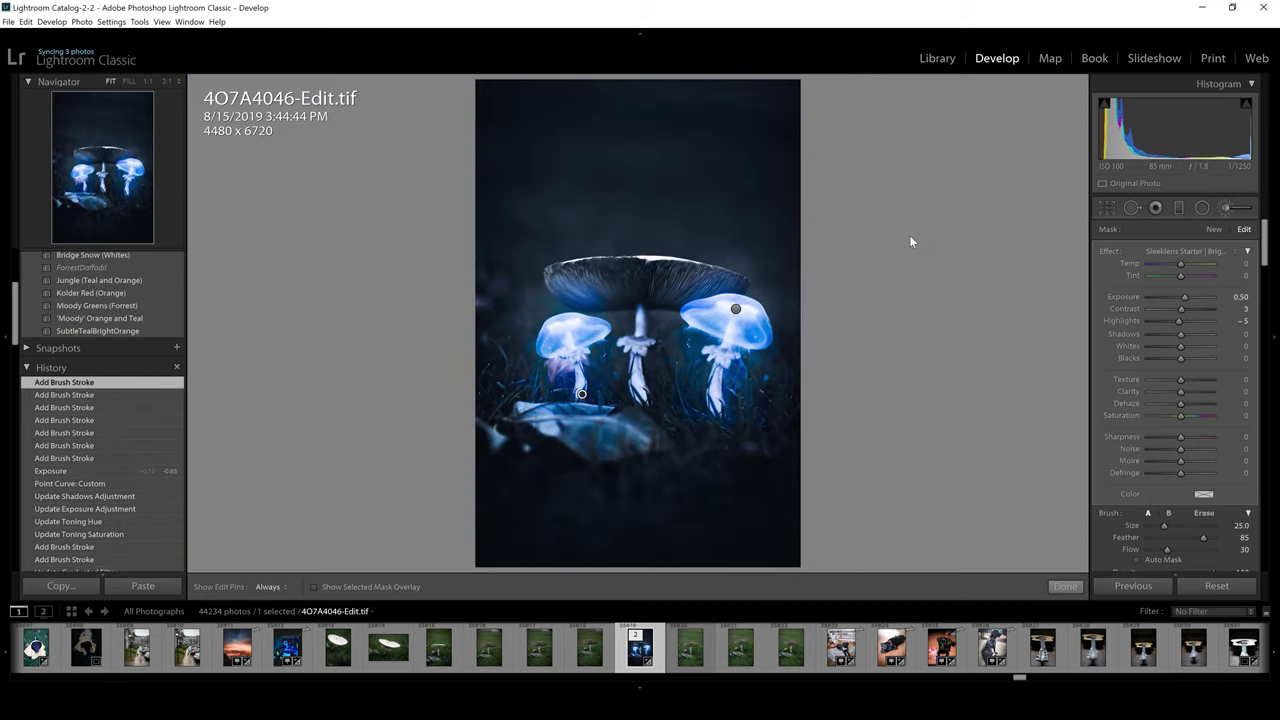
Step: Paint a new 2.00-exposure mask over the left stem, central mushroom and leaf area
{"action": "left_click", "coordinate": [1214, 231]}
{"action": "left_click_drag", "start_coordinate": [655, 430], "coordinate": [490, 429]}
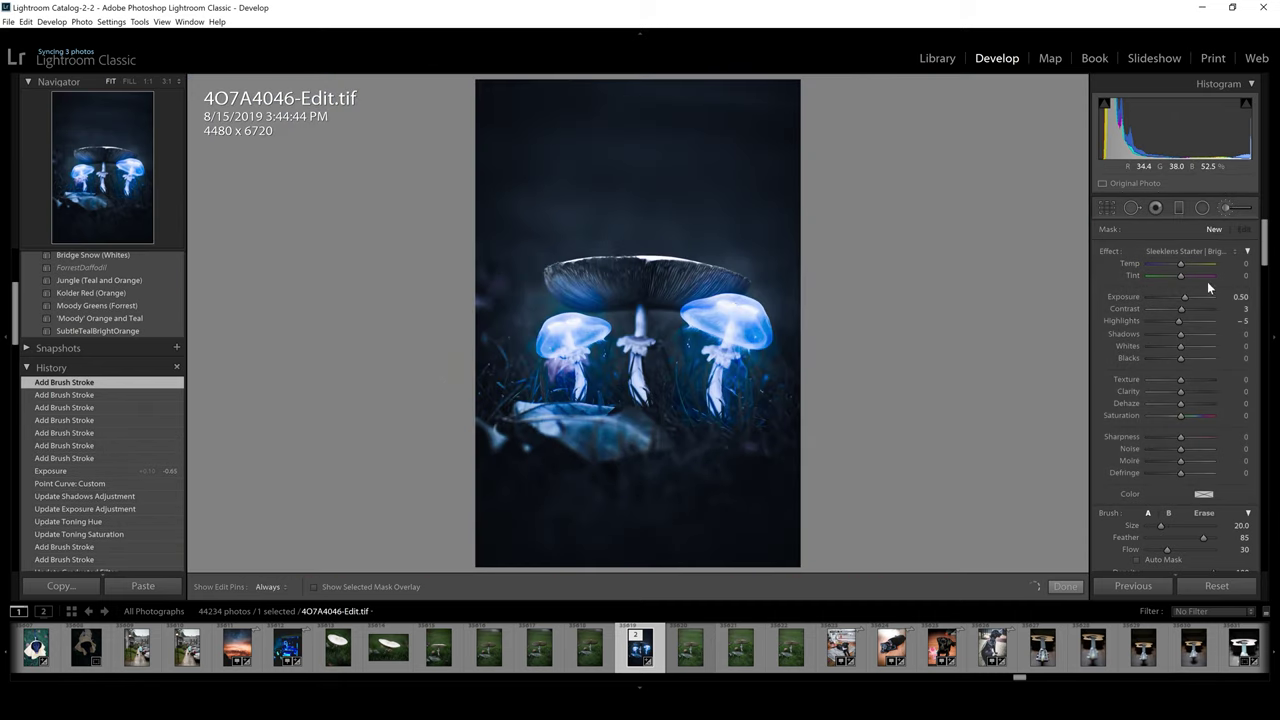
{"action": "mouse_move", "coordinate": [1186, 297]}
{"action": "left_mouse_down"}
{"action": "mouse_move", "coordinate": [1207, 297]}
{"action": "mouse_move", "coordinate": [1196, 297]}
{"action": "left_mouse_up"}
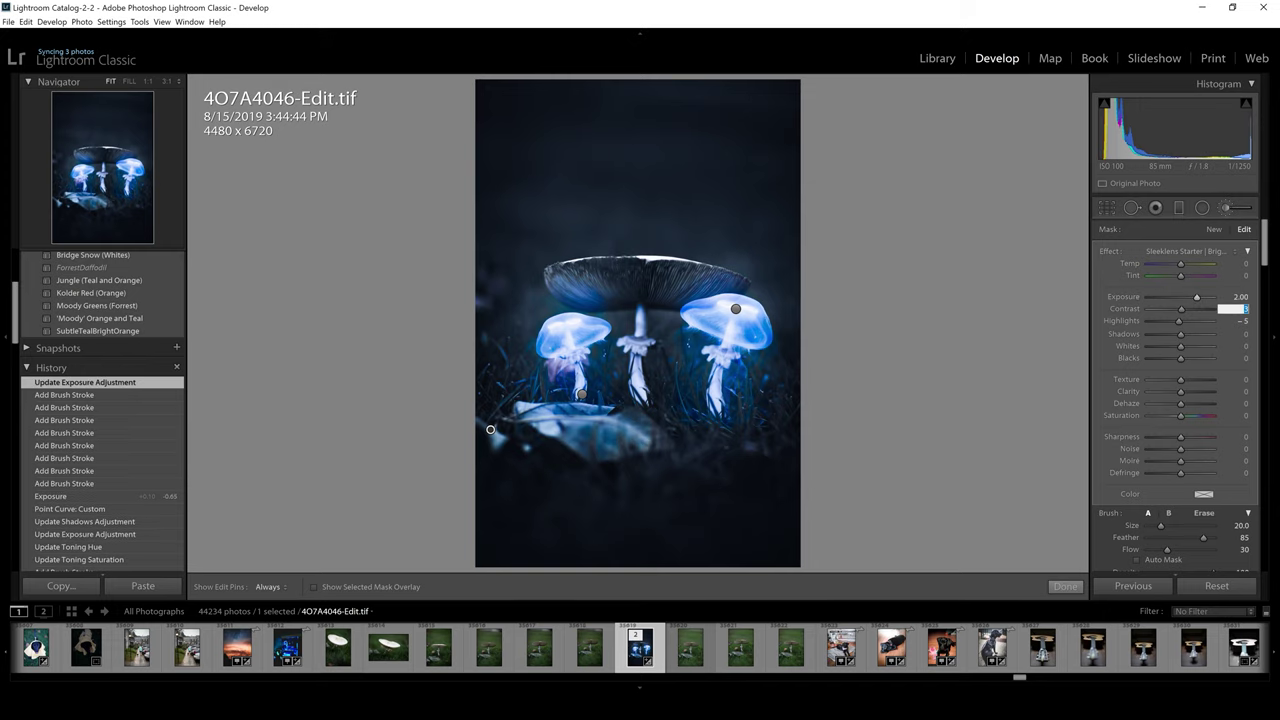
{"action": "left_click_drag", "start_coordinate": [640, 303], "coordinate": [620, 440]}
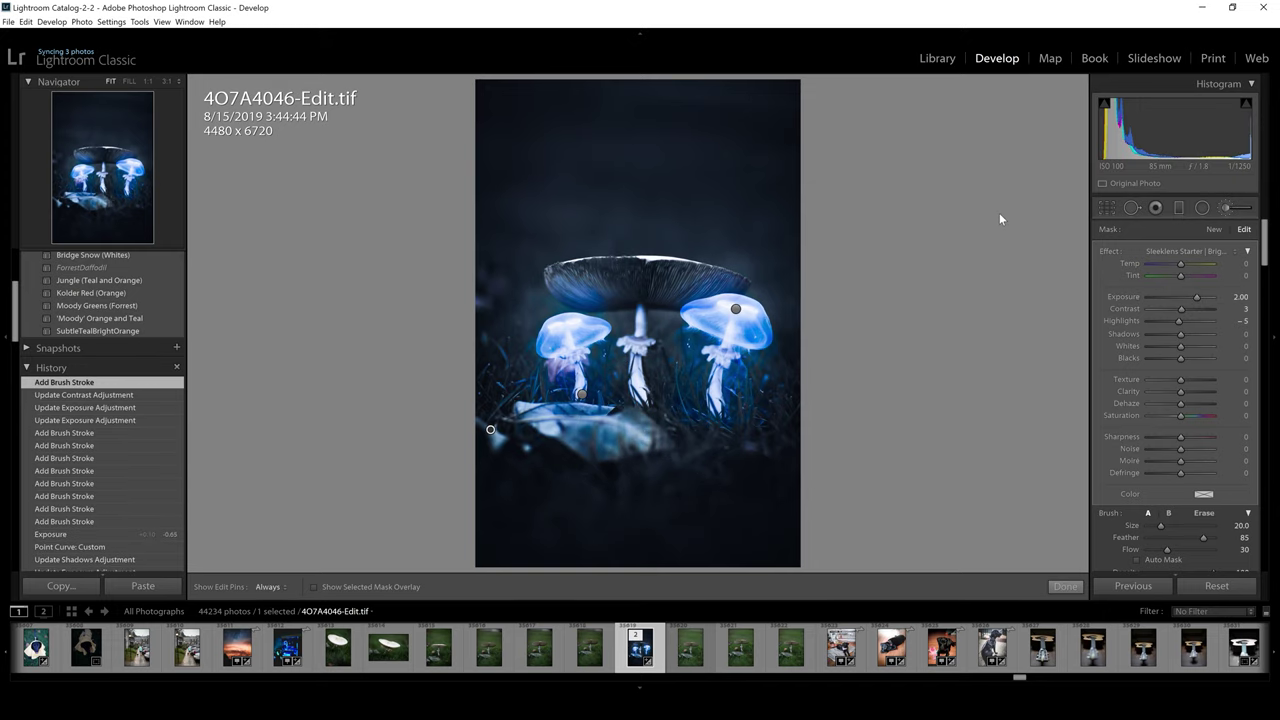
{"action": "left_click_drag", "start_coordinate": [449, 409], "coordinate": [457, 400]}
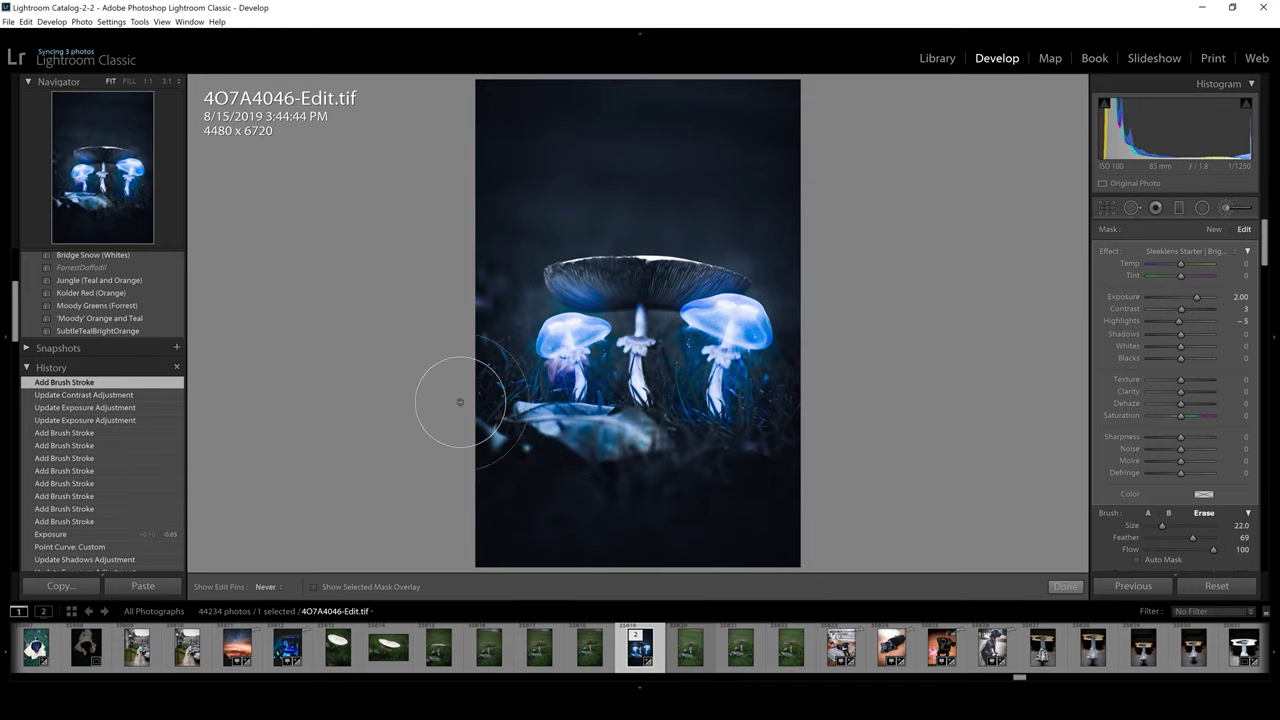
{"action": "key", "text": "k"}
{"action": "key", "text": "k"}
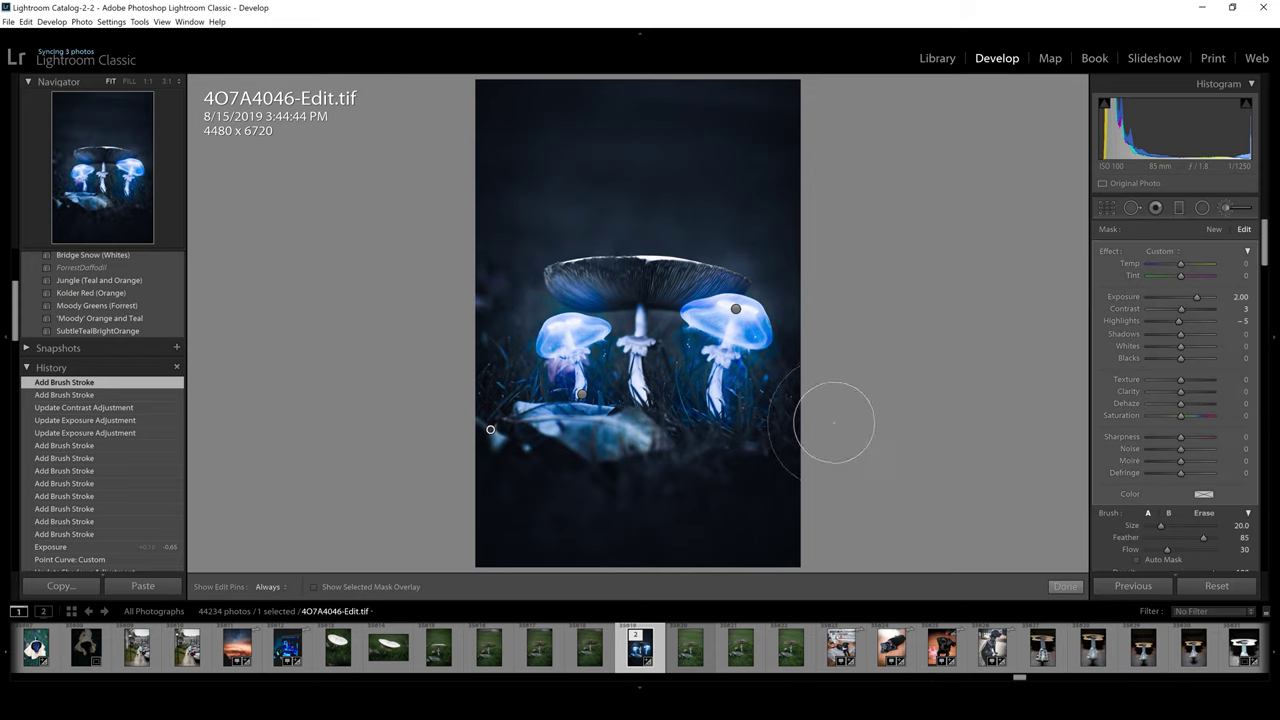
{"action": "key", "text": "k"}
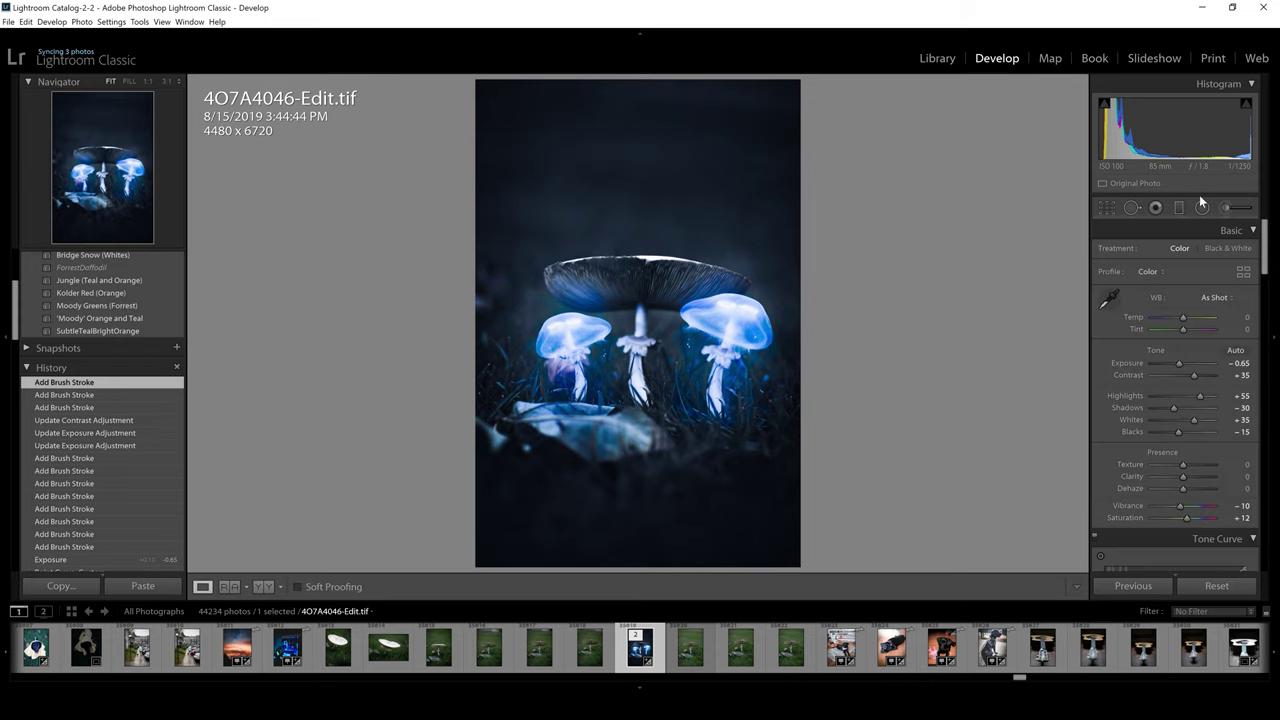
{"action": "left_click", "coordinate": [1202, 207]}
Step: Draw an inverted oval radial filter with Contrast -5, Highlights -100, Shadows 65, Blacks -5, lavender tint
{"action": "left_click_drag", "start_coordinate": [639, 327], "coordinate": [797, 530]}
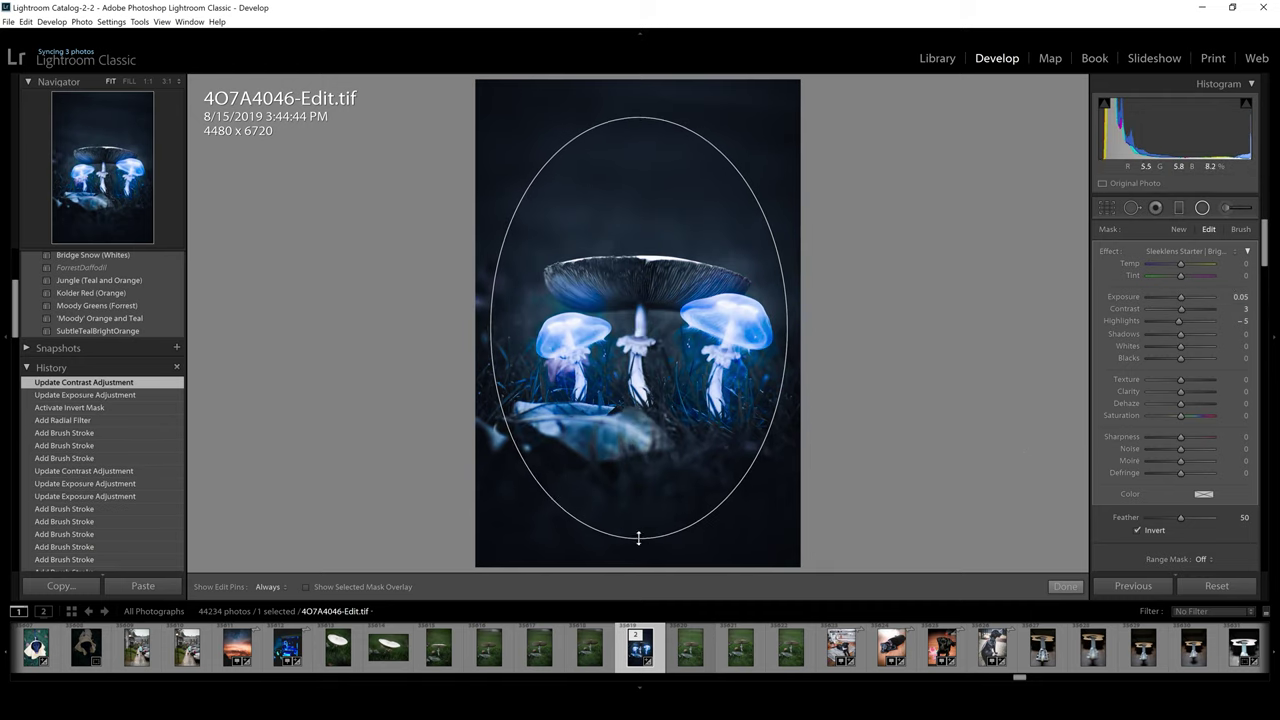
{"action": "mouse_move", "coordinate": [1188, 312]}
{"action": "left_mouse_down"}
{"action": "mouse_move", "coordinate": [1199, 309]}
{"action": "mouse_move", "coordinate": [1177, 309]}
{"action": "left_mouse_up"}
{"action": "left_click", "coordinate": [1203, 494]}
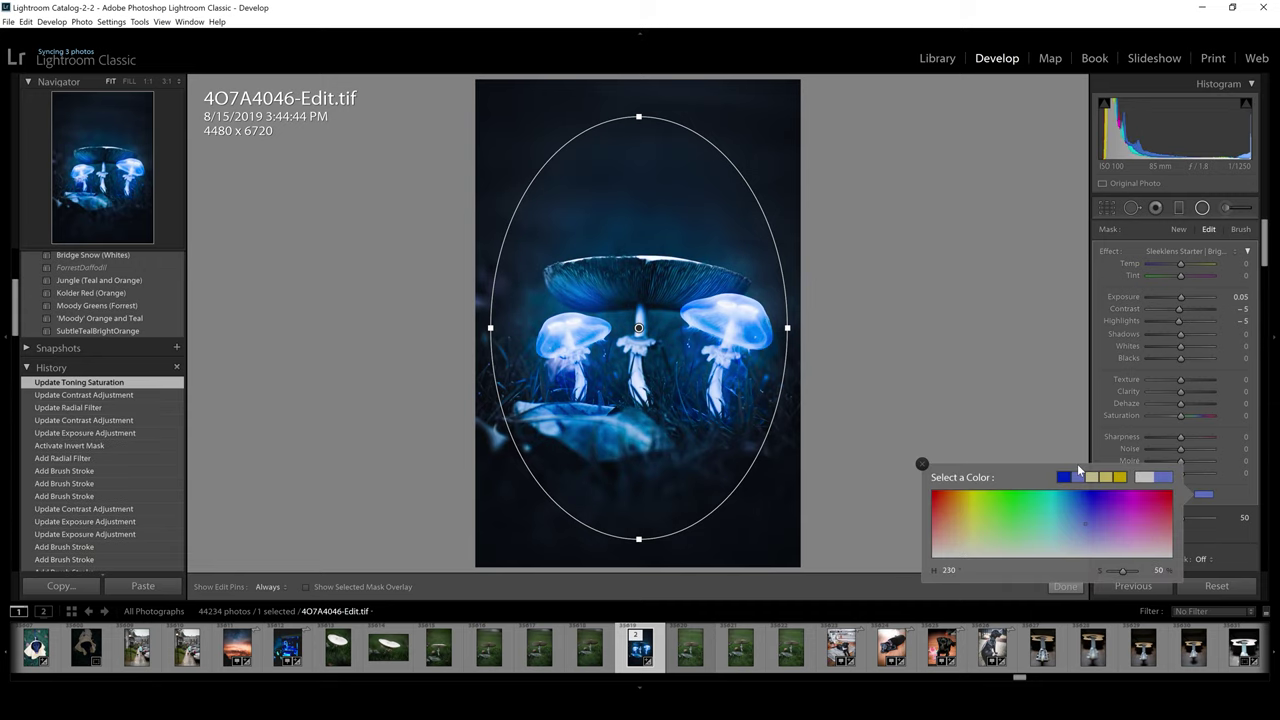
{"action": "left_click_drag", "start_coordinate": [1122, 570], "coordinate": [1113, 570]}
{"action": "left_click", "coordinate": [1180, 387]}
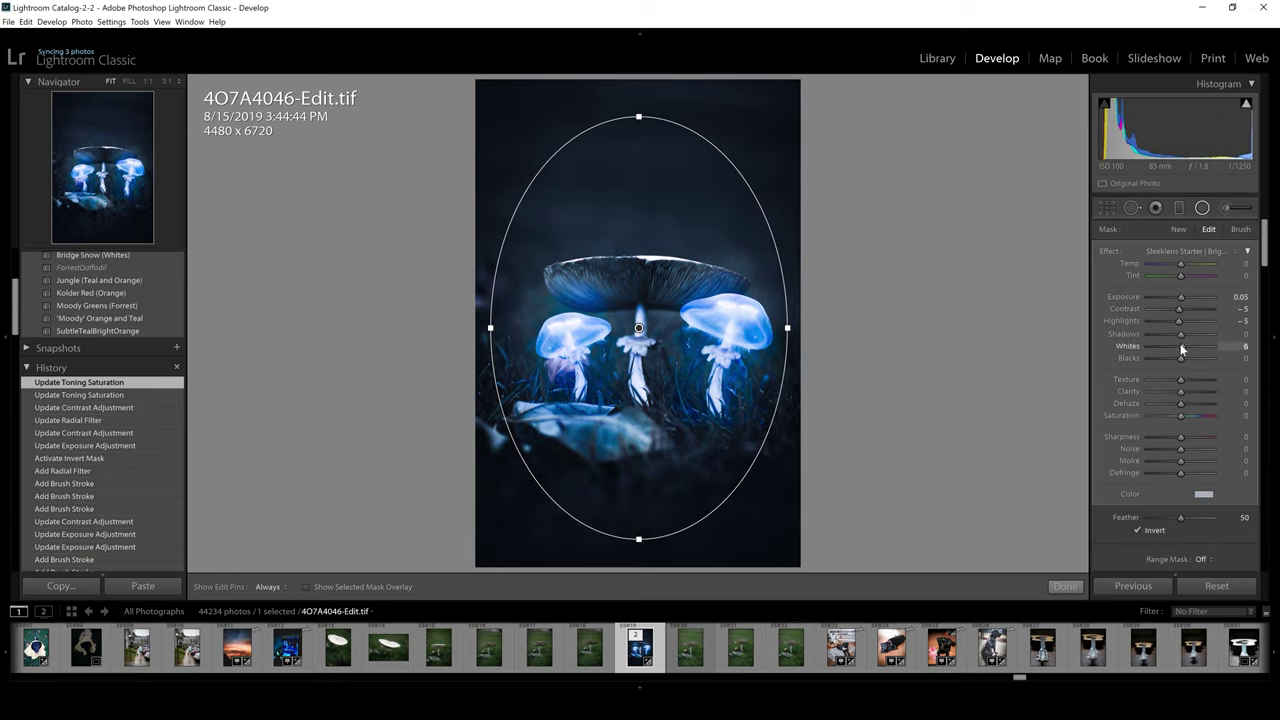
{"action": "mouse_move", "coordinate": [1181, 357]}
{"action": "left_mouse_down"}
{"action": "mouse_move", "coordinate": [1148, 320]}
{"action": "mouse_move", "coordinate": [1201, 333]}
{"action": "mouse_move", "coordinate": [1189, 345]}
{"action": "left_mouse_up"}
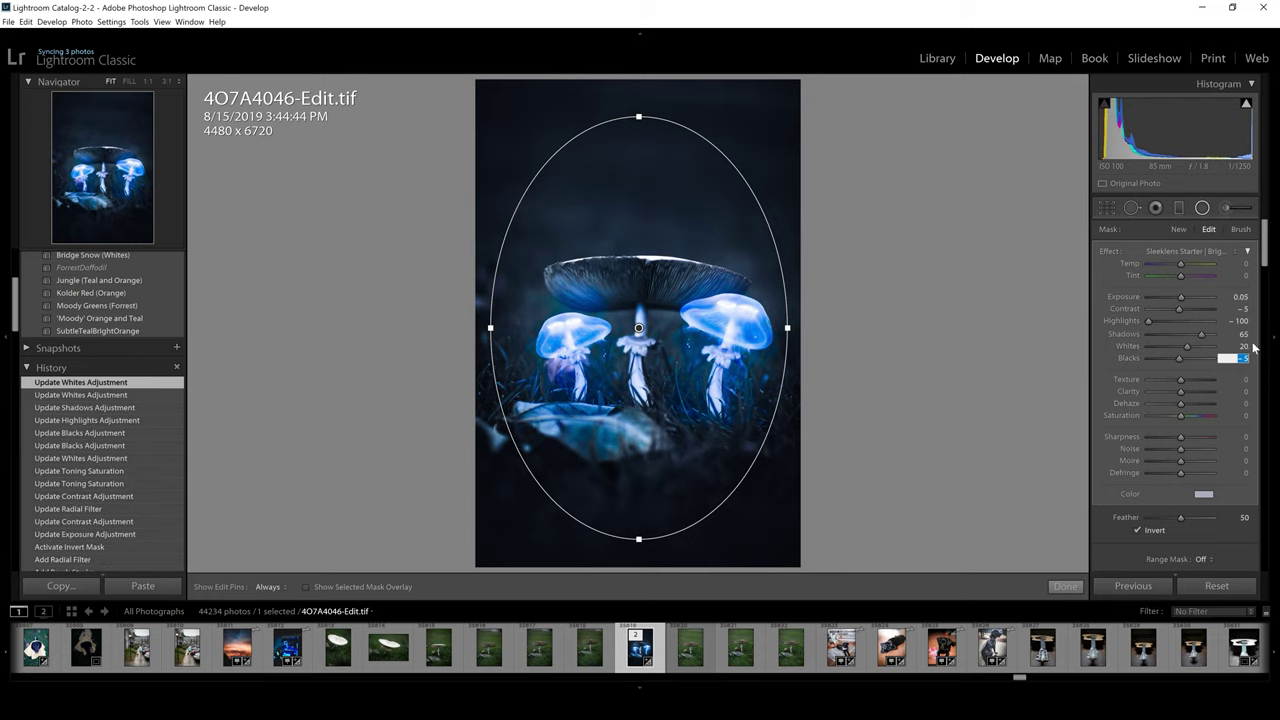
{"action": "left_click", "coordinate": [1065, 586]}
Step: Show the dark blue night grade beside the original green composite in Before/After view
{"action": "key", "text": "y"}
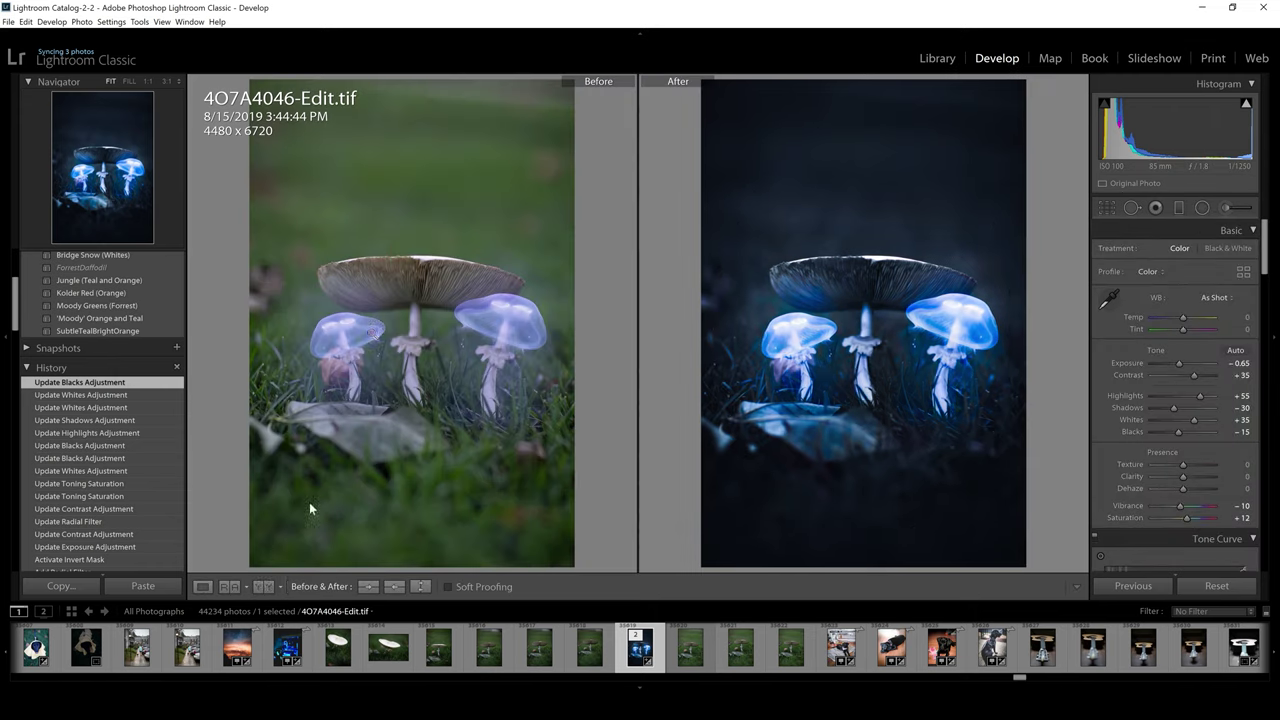